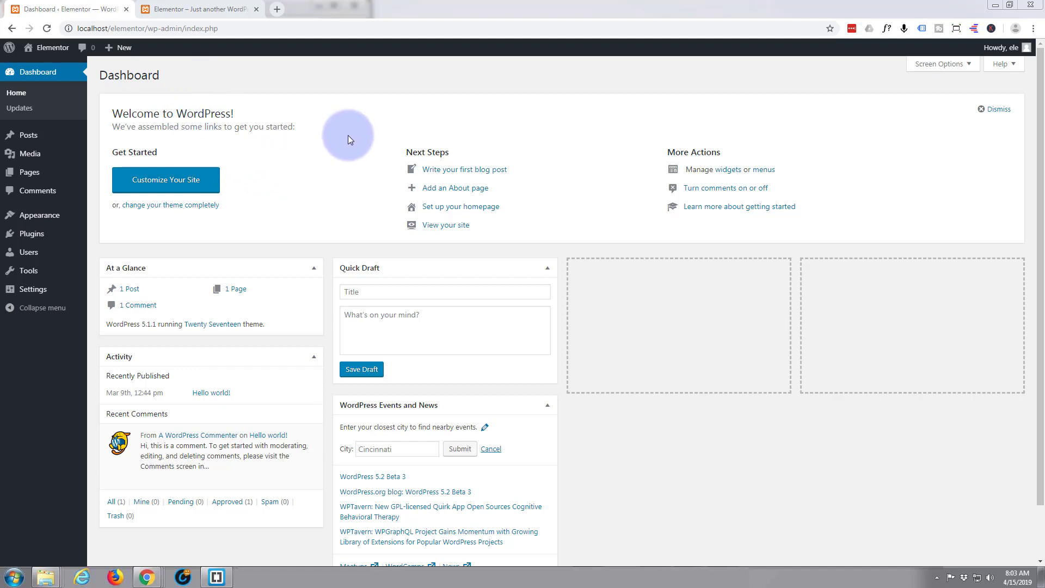
Search the plugin directory for 'elementor', then install and activate Elementor Page Builder.
mouse_move(29, 239)
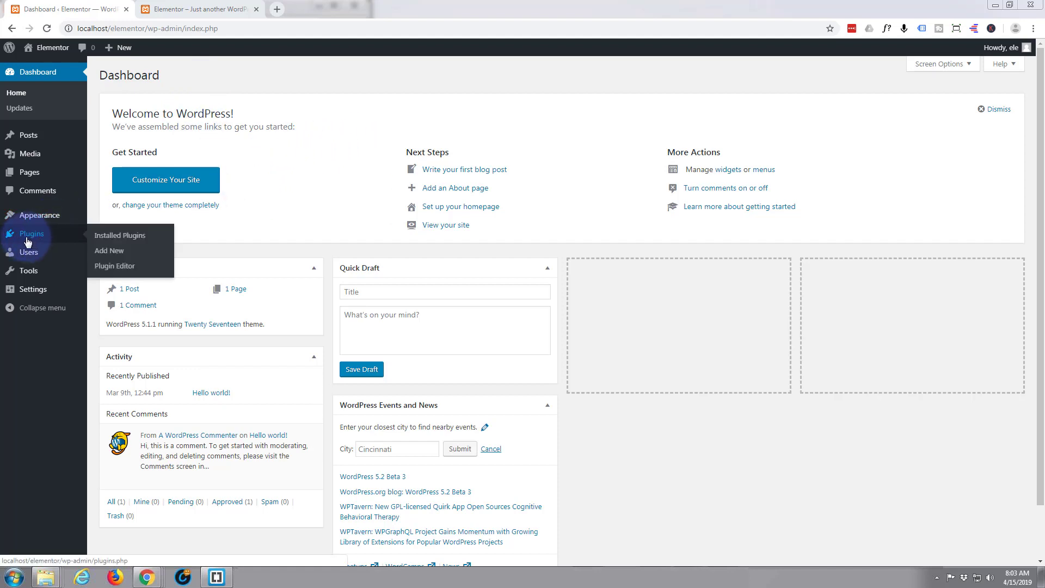
left_click(109, 253)
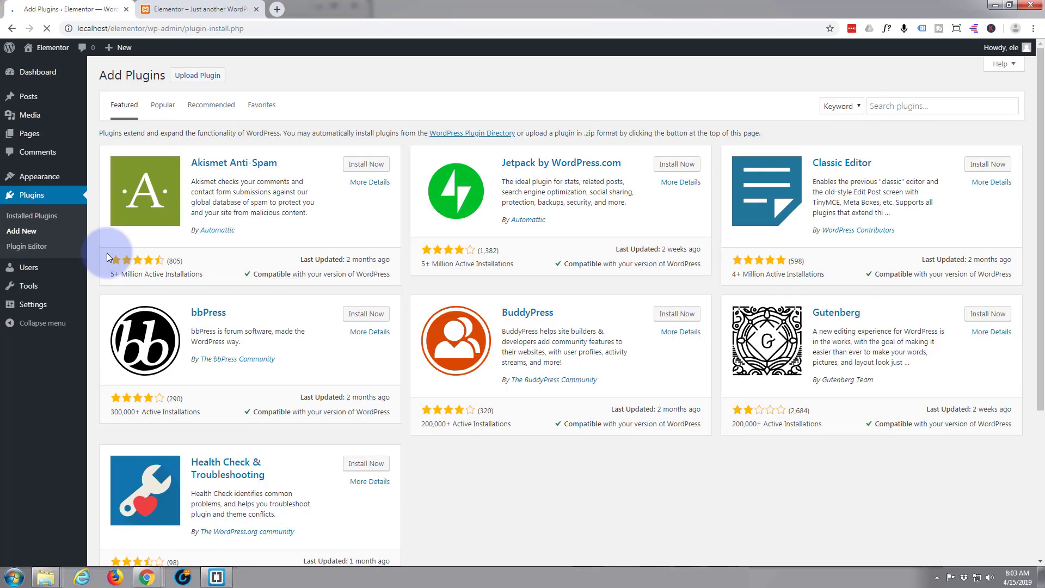
left_click(906, 106)
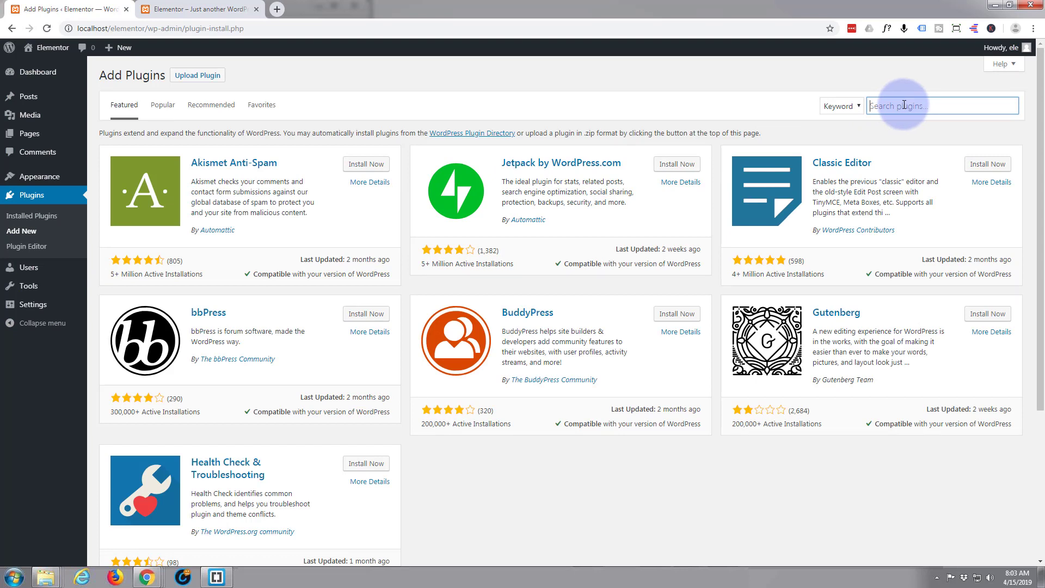
type("elementor")
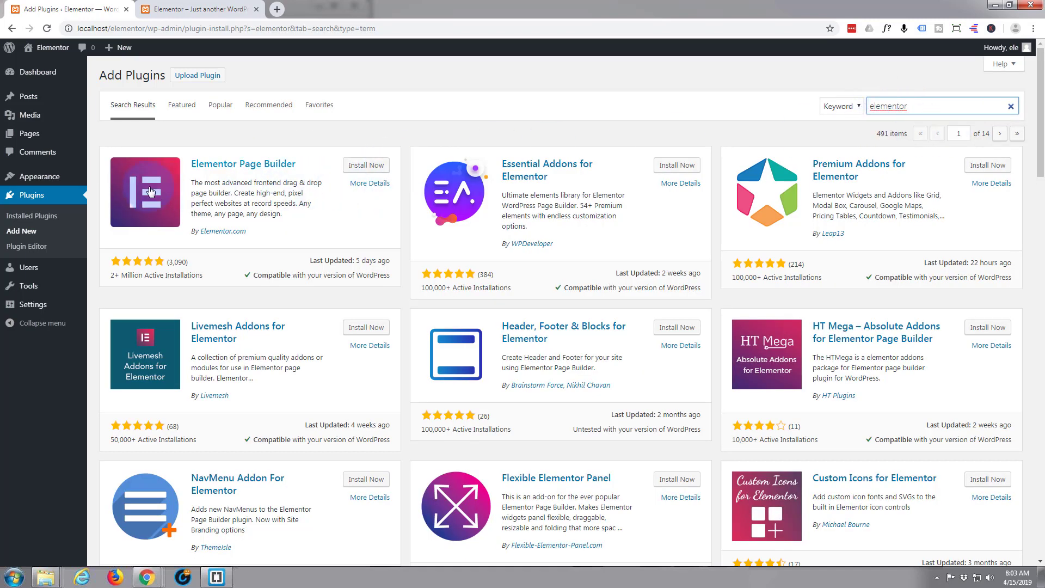
left_click(365, 166)
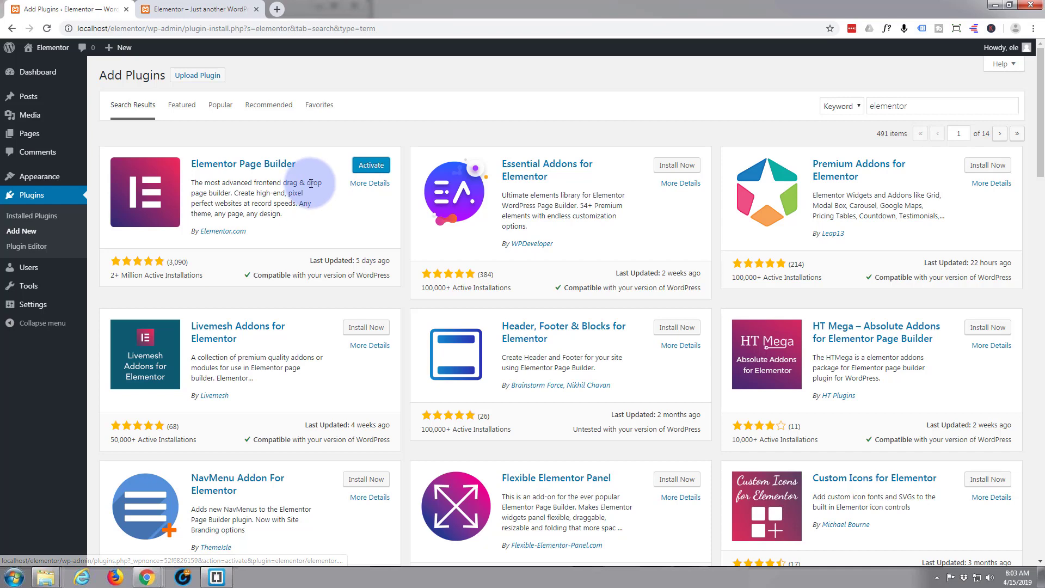
left_click(372, 166)
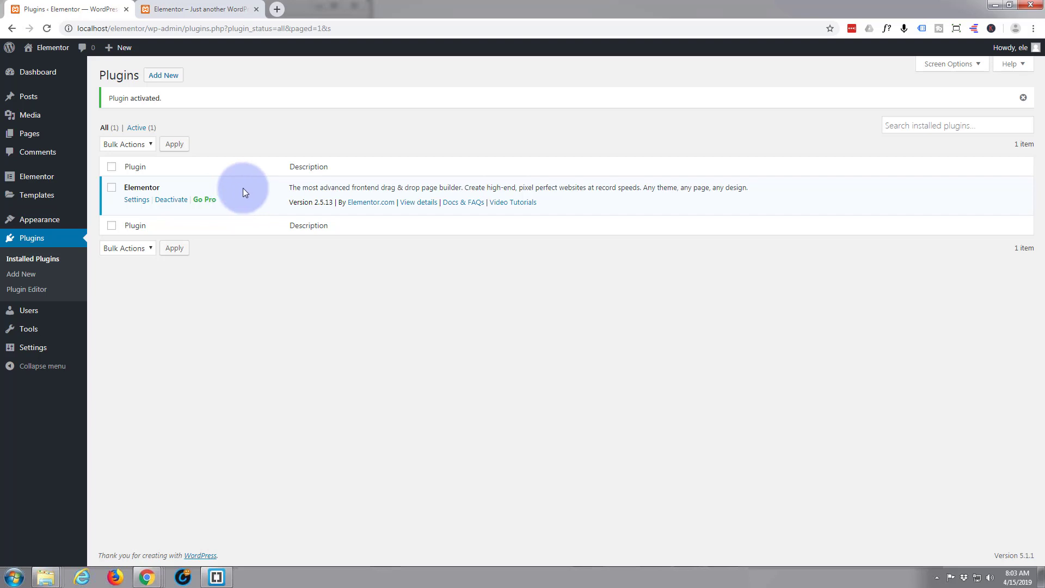
In the Customizer's Site Identity, turn off Display Site Title and Tagline.
mouse_move(70, 219)
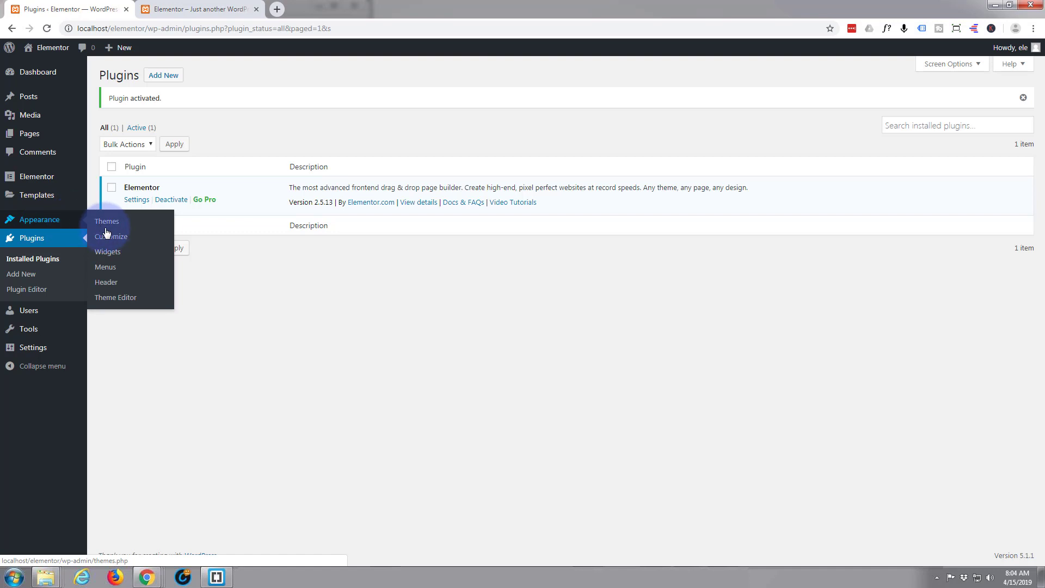
left_click(117, 242)
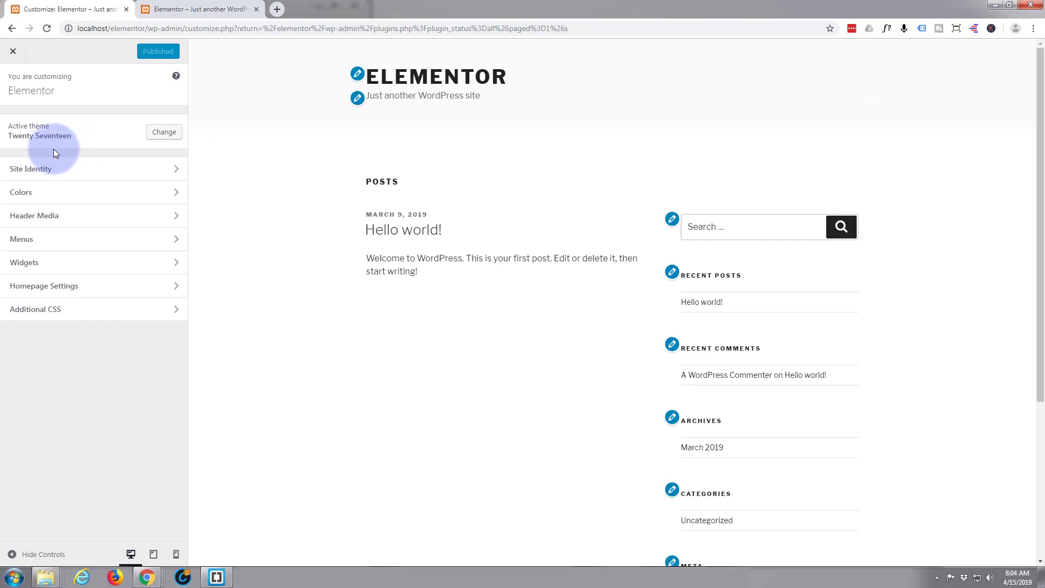
left_click(125, 173)
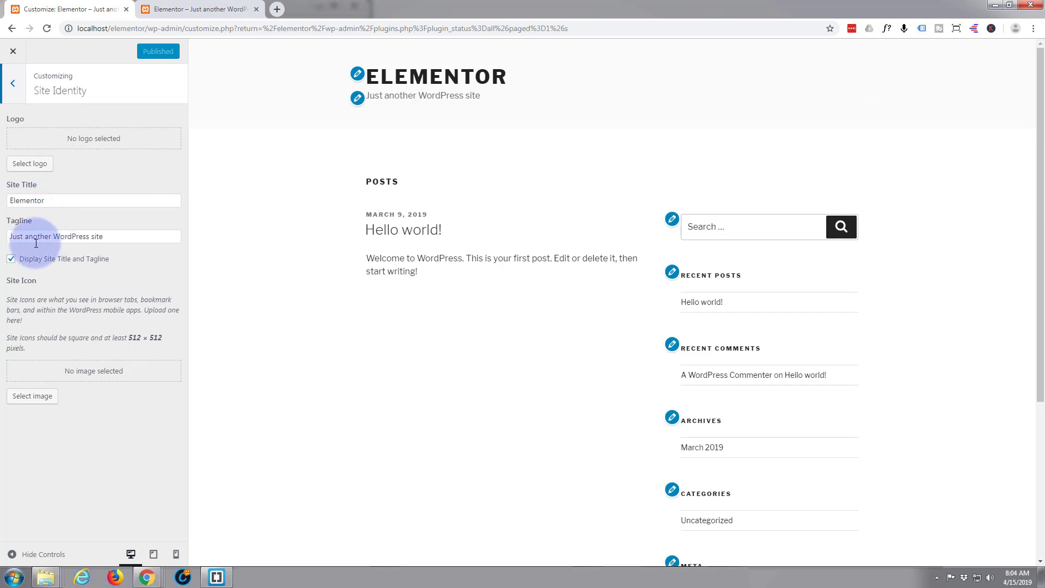
left_click(11, 263)
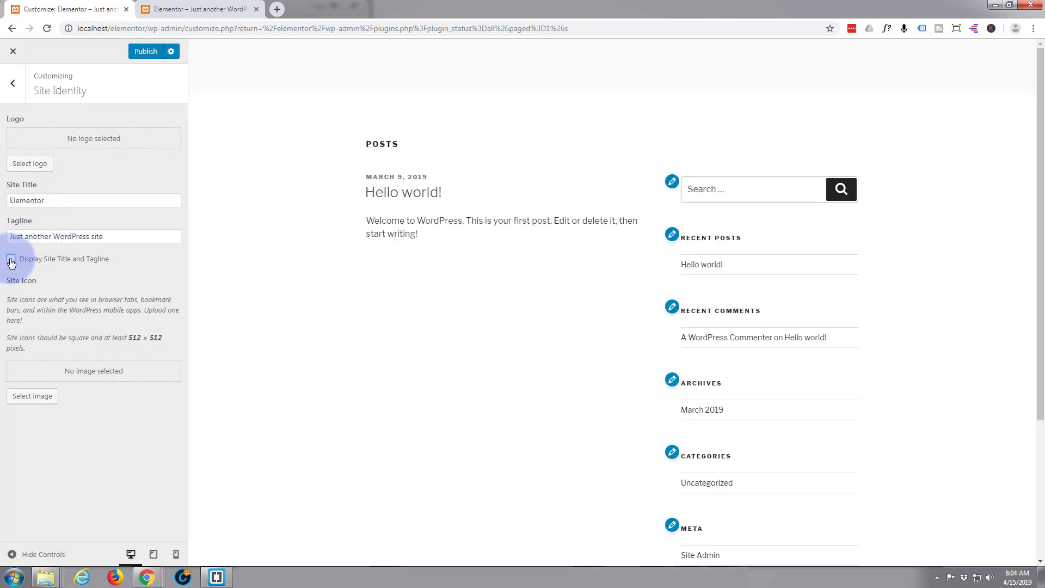
Select the round 22 image as the site logo, skipping cropping.
left_click(39, 169)
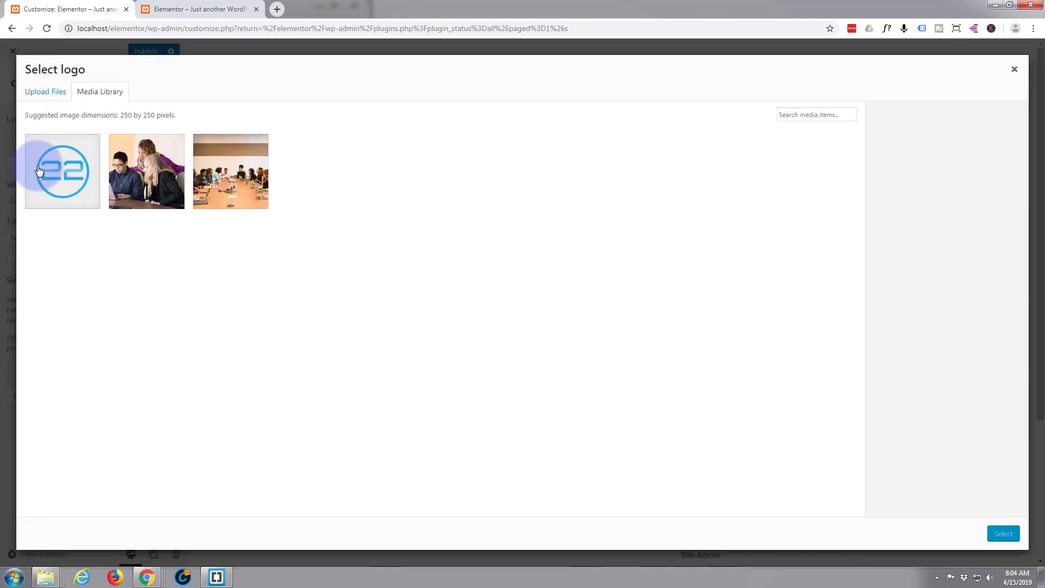
left_click(60, 174)
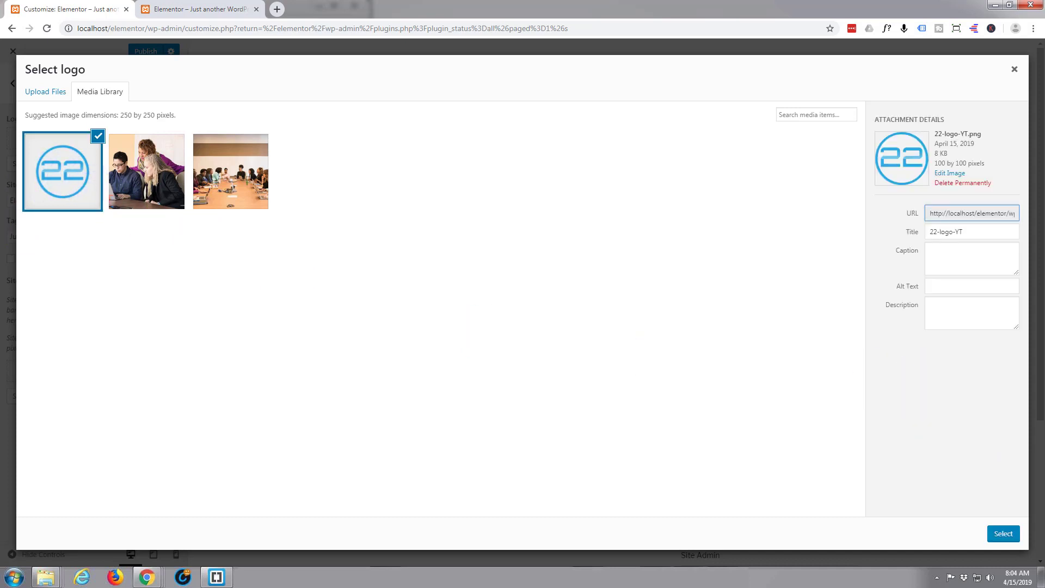
left_click(1003, 534)
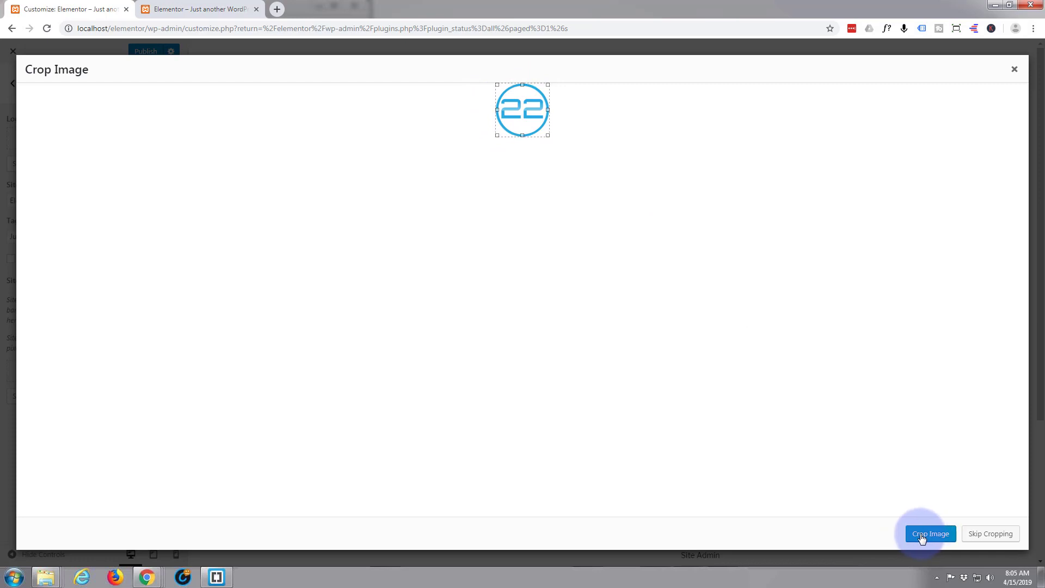
left_click(984, 534)
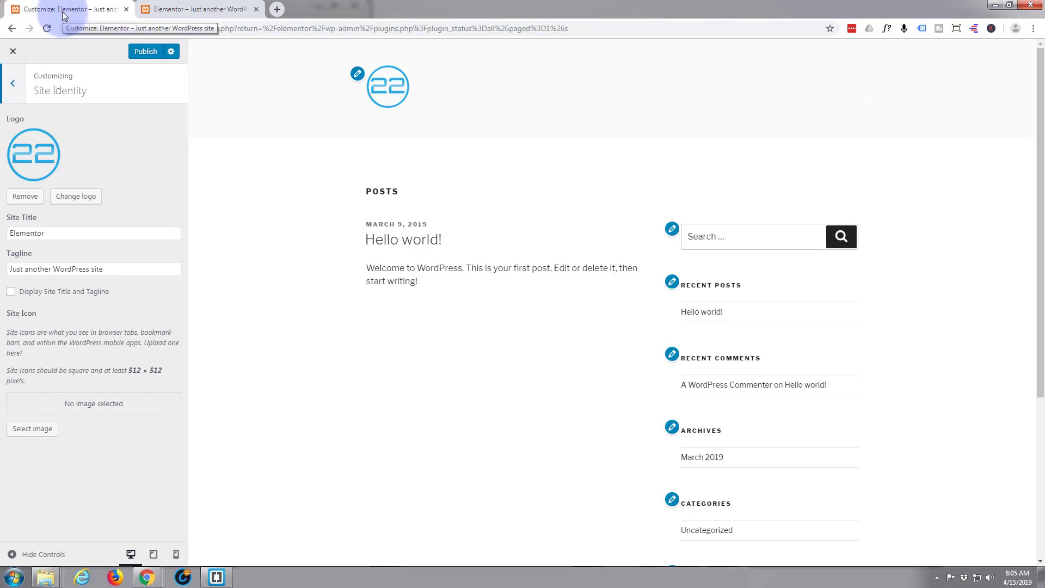
left_click(202, 10)
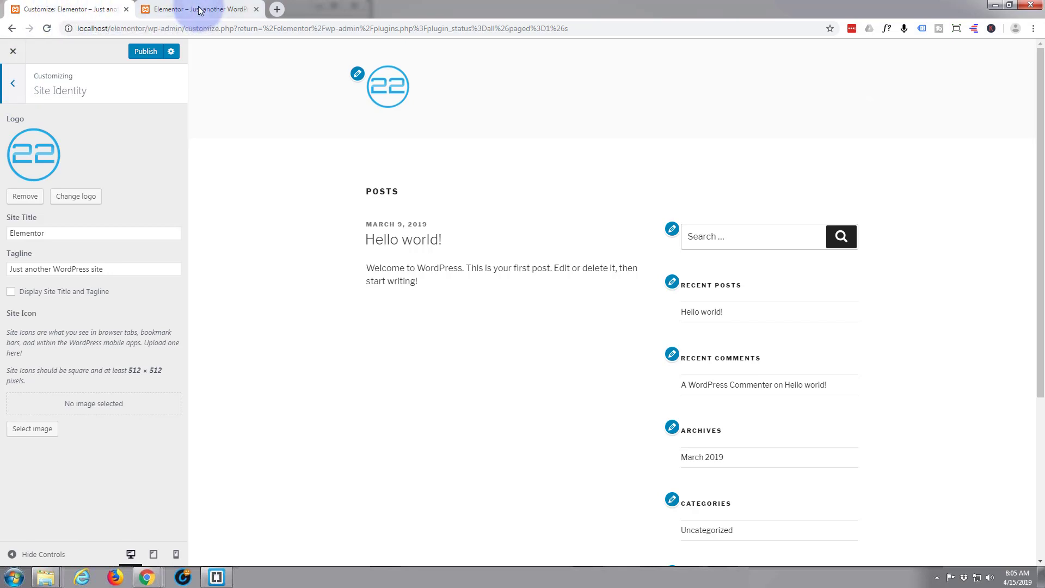
mouse_move(27, 49)
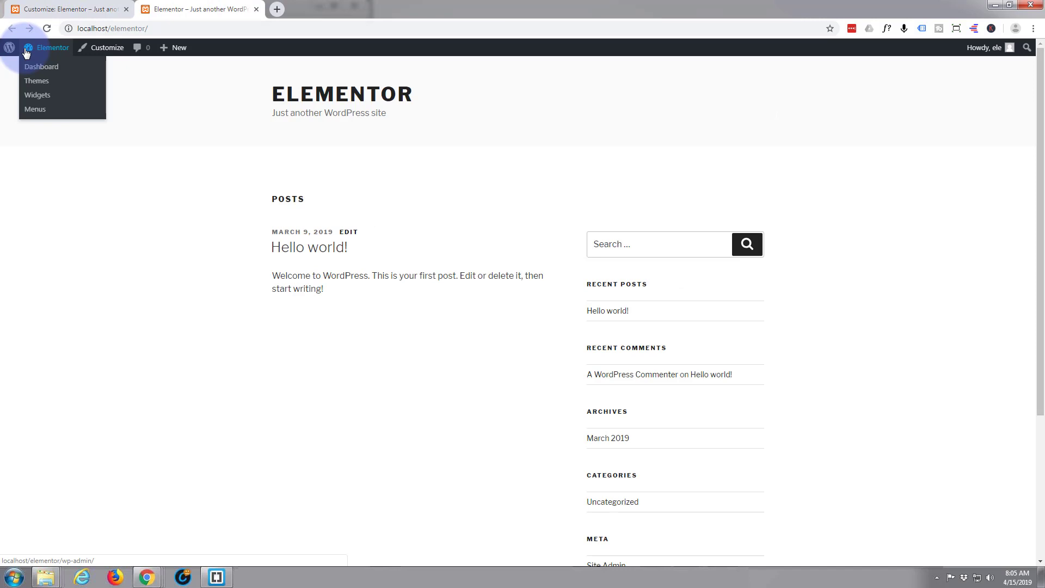
left_click(33, 68)
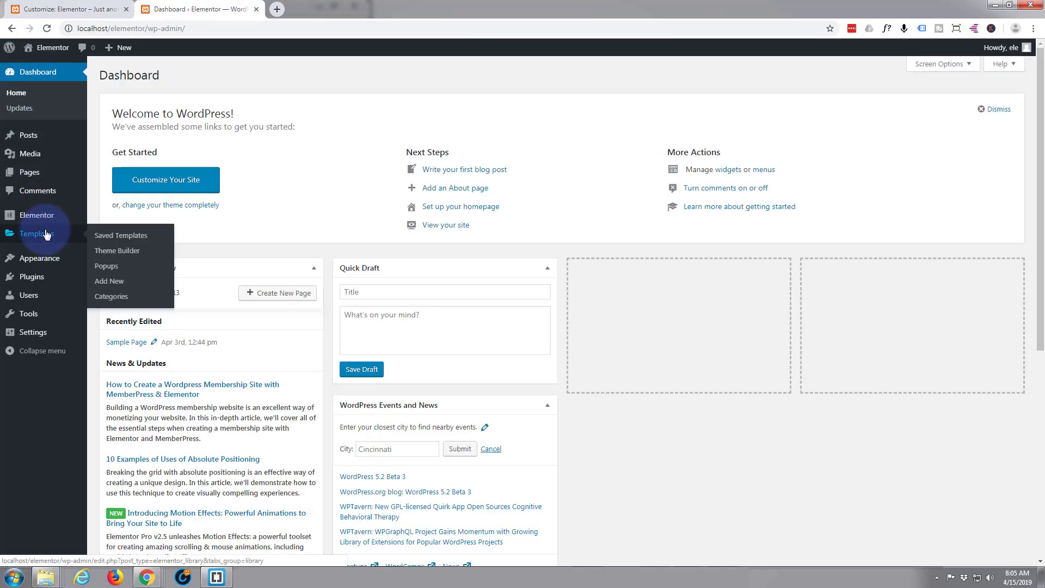
mouse_move(41, 260)
left_click(104, 261)
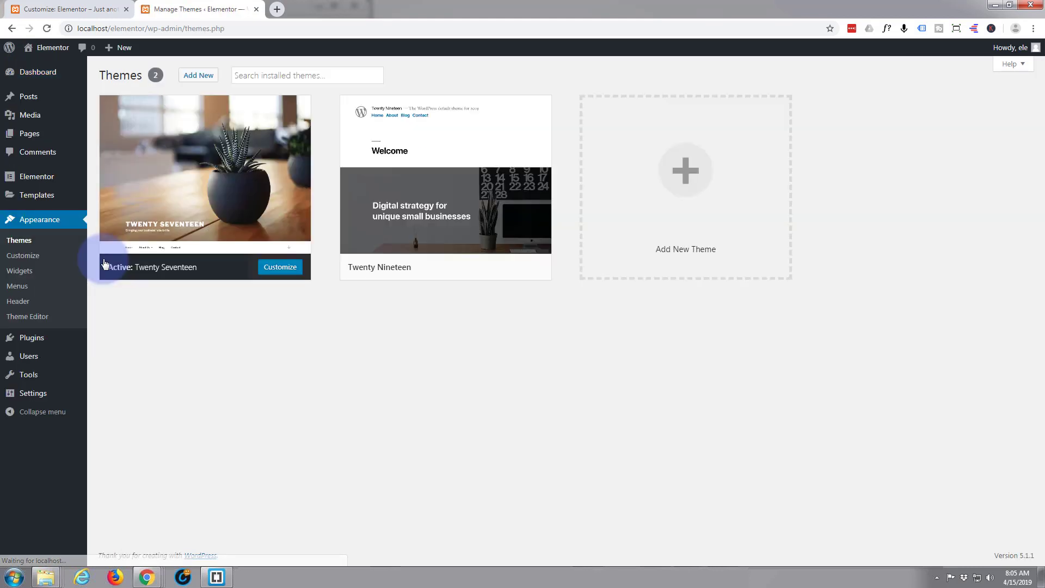
mouse_move(175, 234)
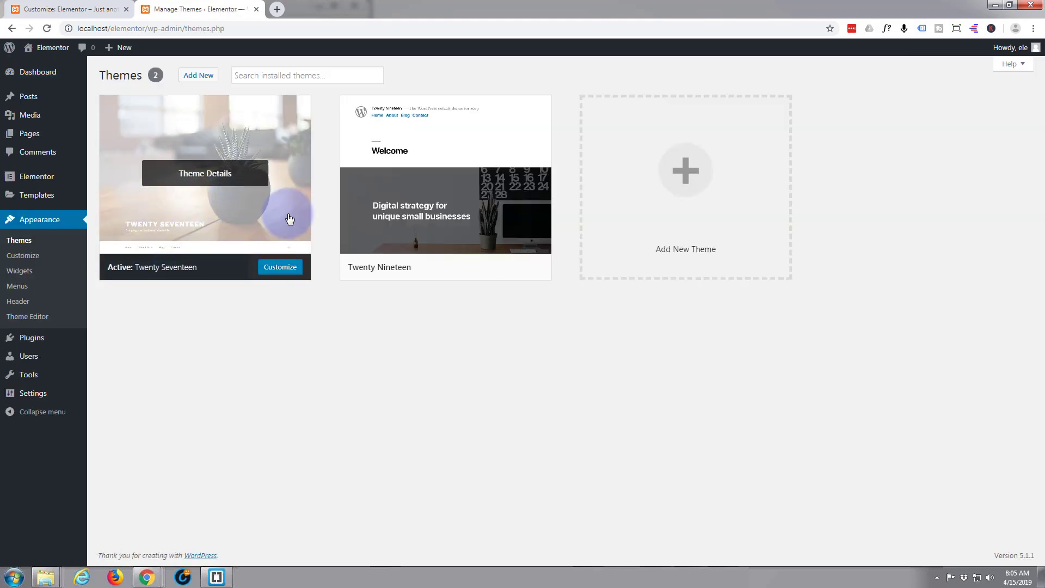
mouse_move(397, 233)
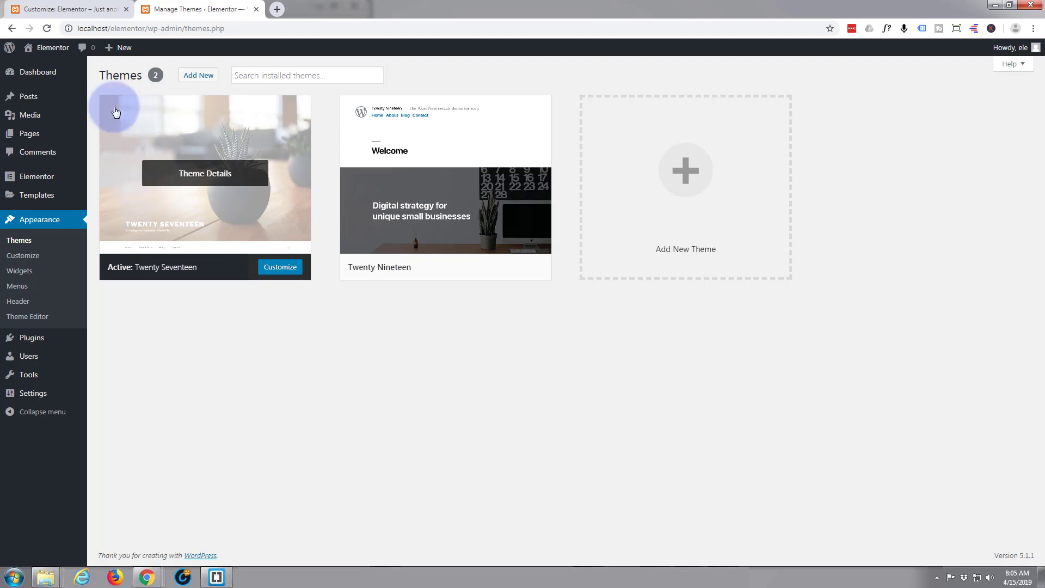
left_click(80, 10)
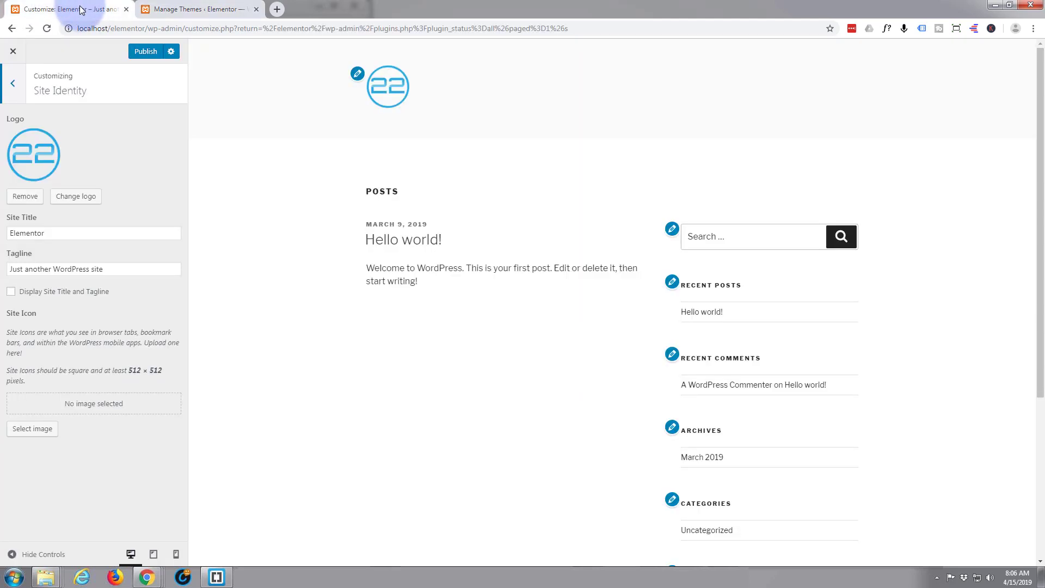
Return to the main Customizer list, open Header Media, and publish the changes.
left_click(14, 86)
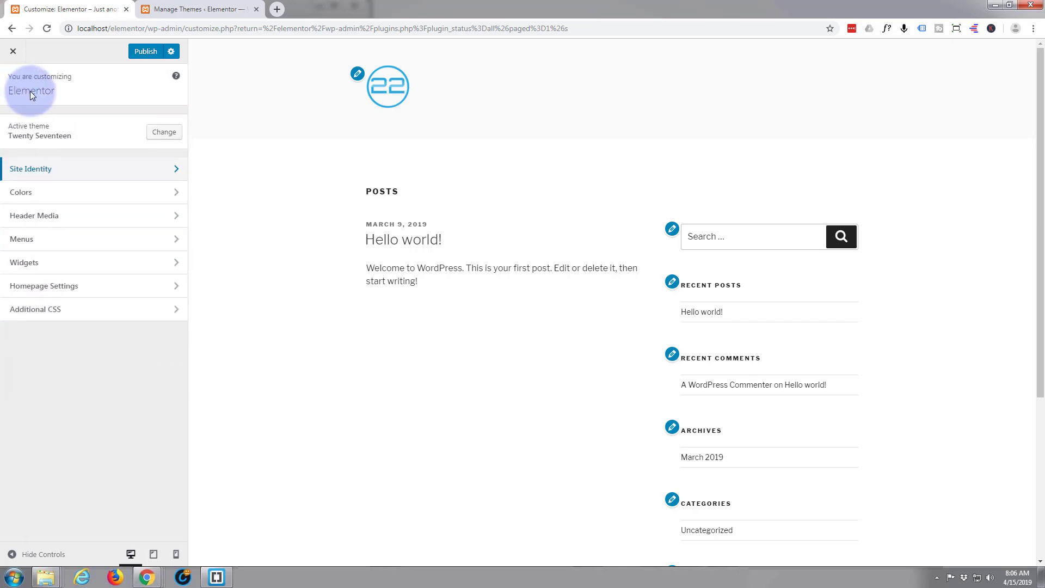
left_click(116, 217)
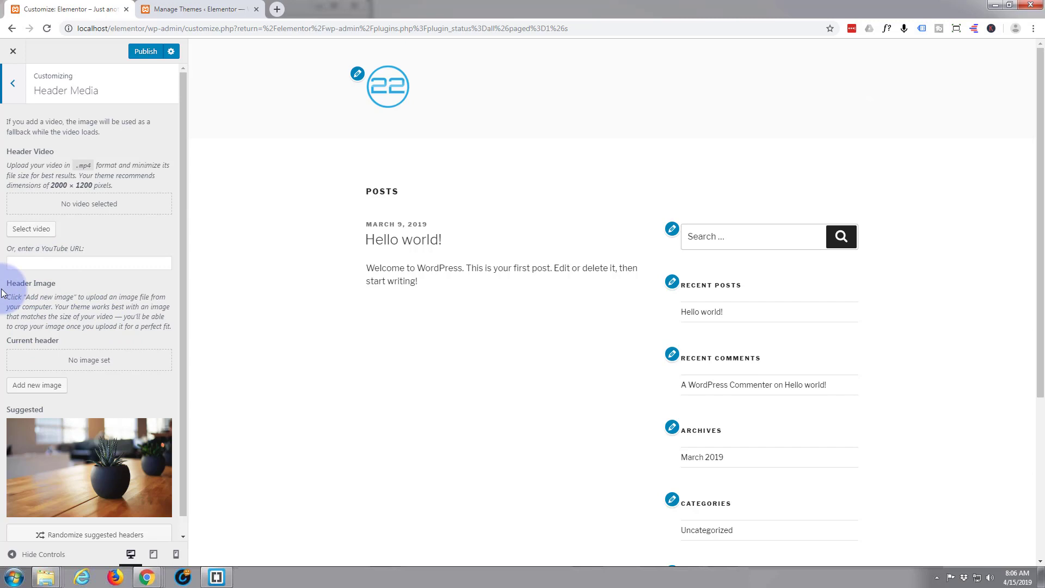
left_click(142, 56)
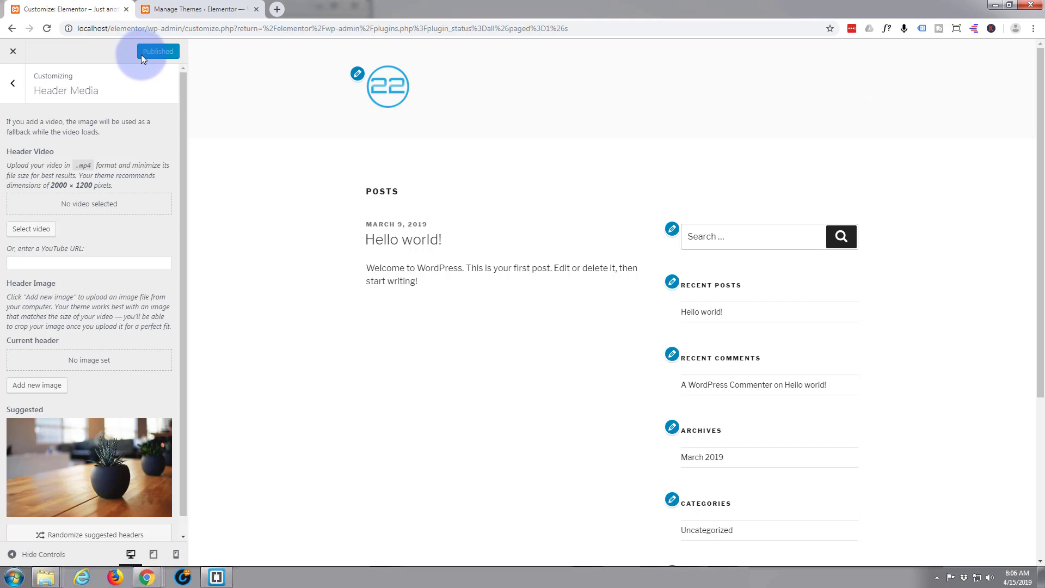
Create a new page titled 'Home'.
left_click(173, 10)
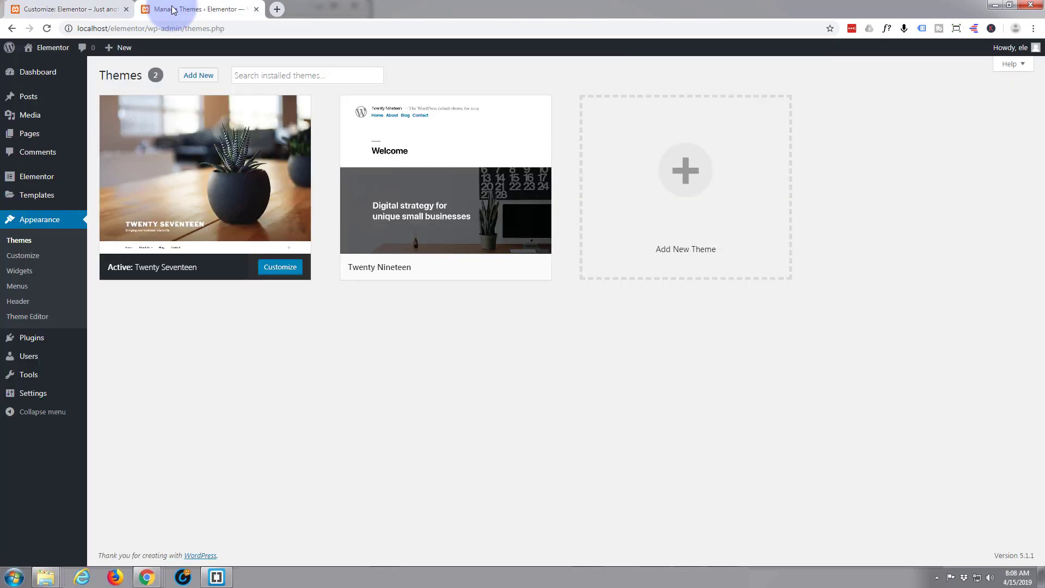
mouse_move(30, 134)
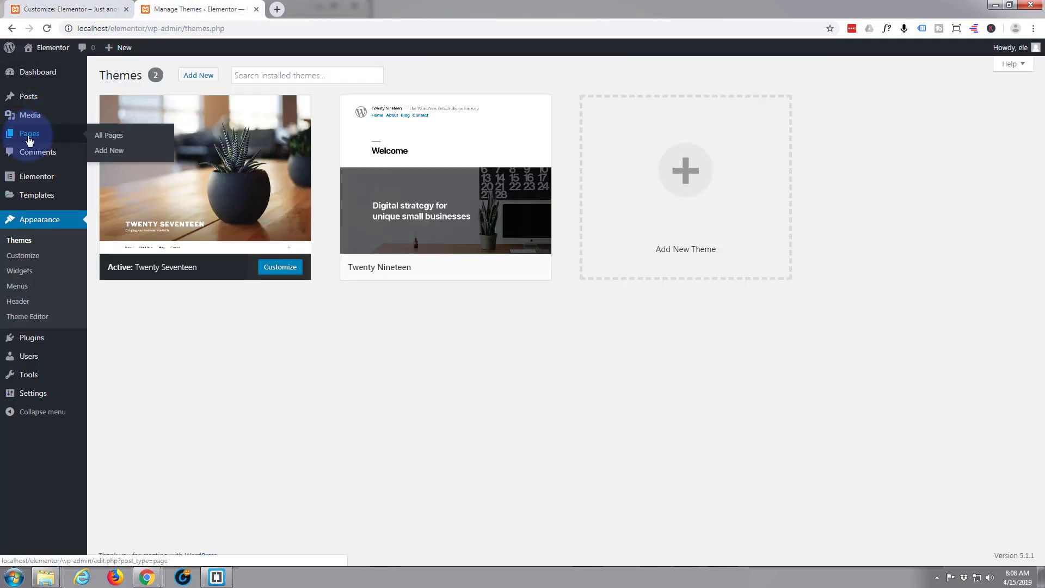
left_click(121, 158)
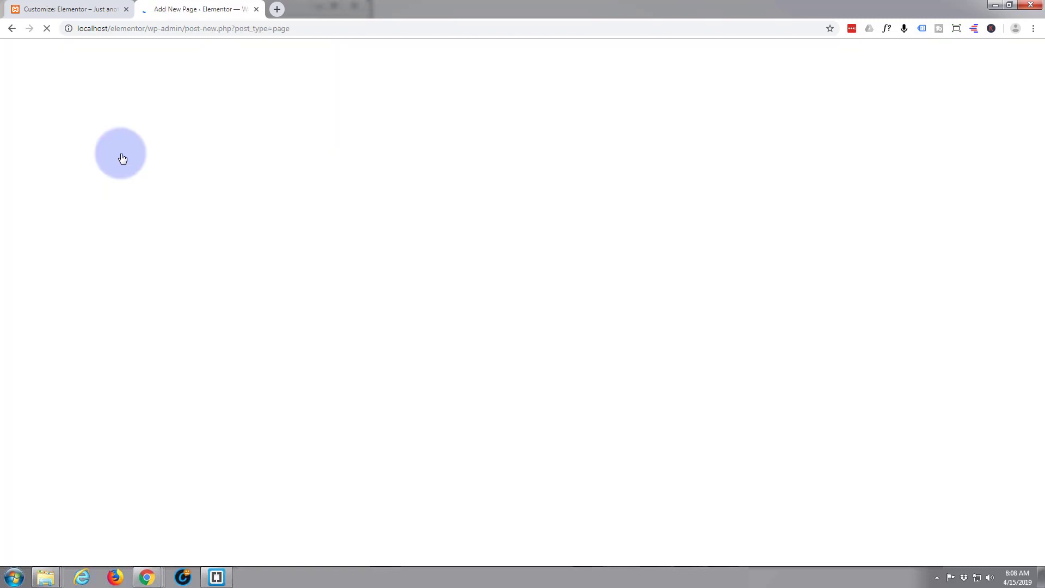
left_click(351, 145)
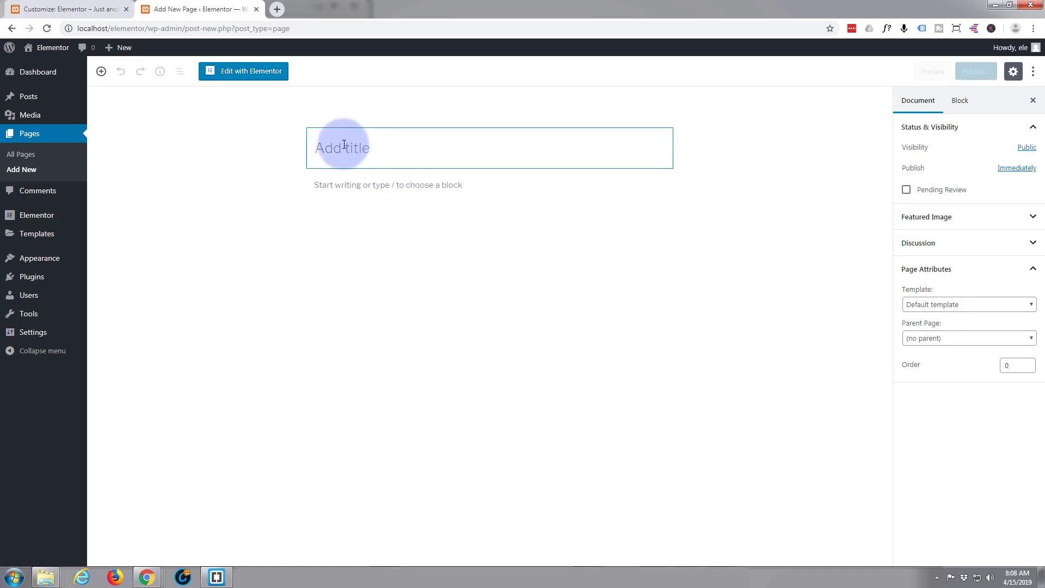
type("Home")
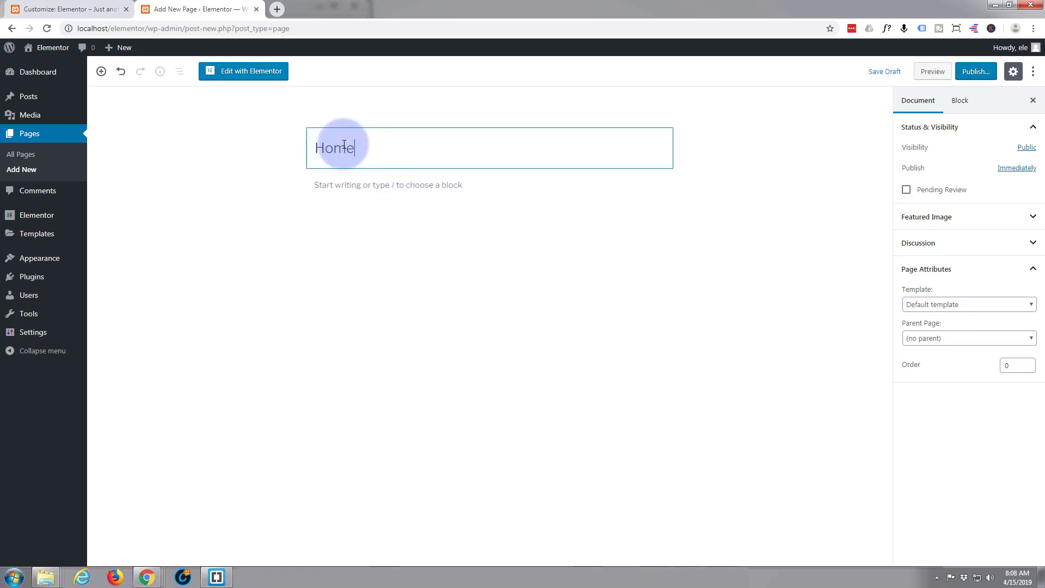
left_click(612, 213)
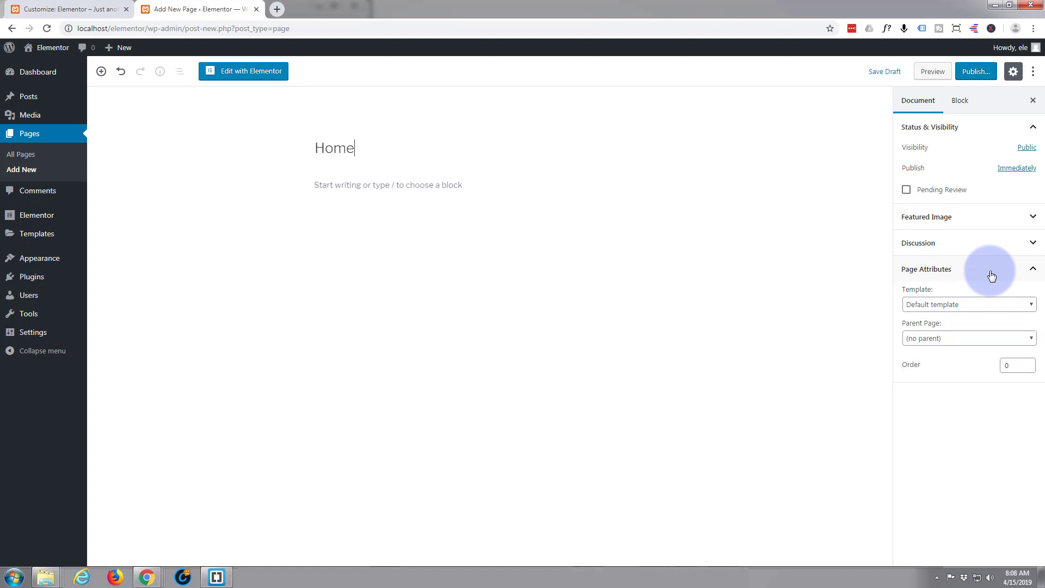
Set the page template to Elementor Full Width and publish the Home page.
left_click(1034, 271)
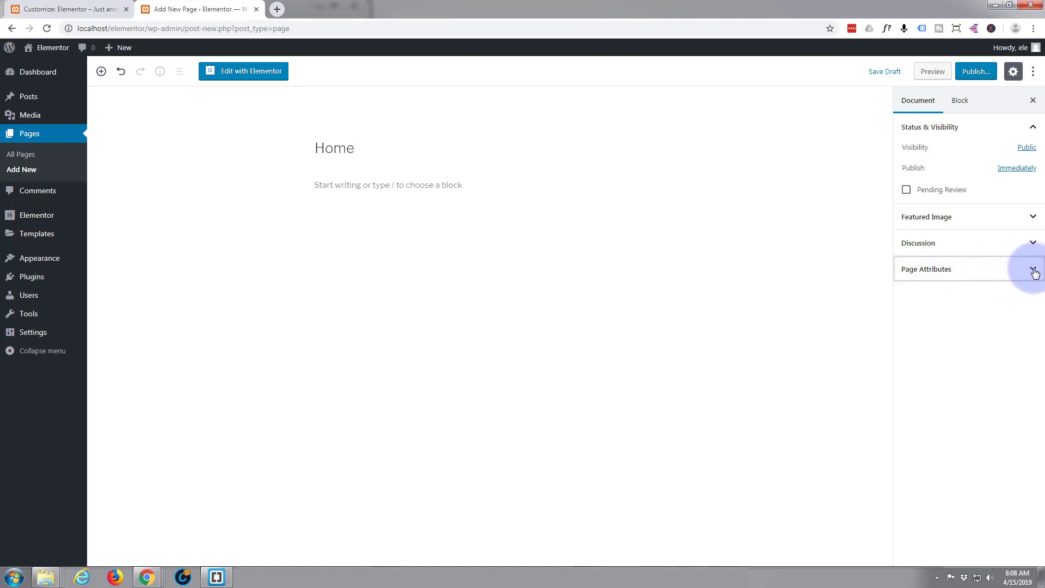
left_click(1034, 271)
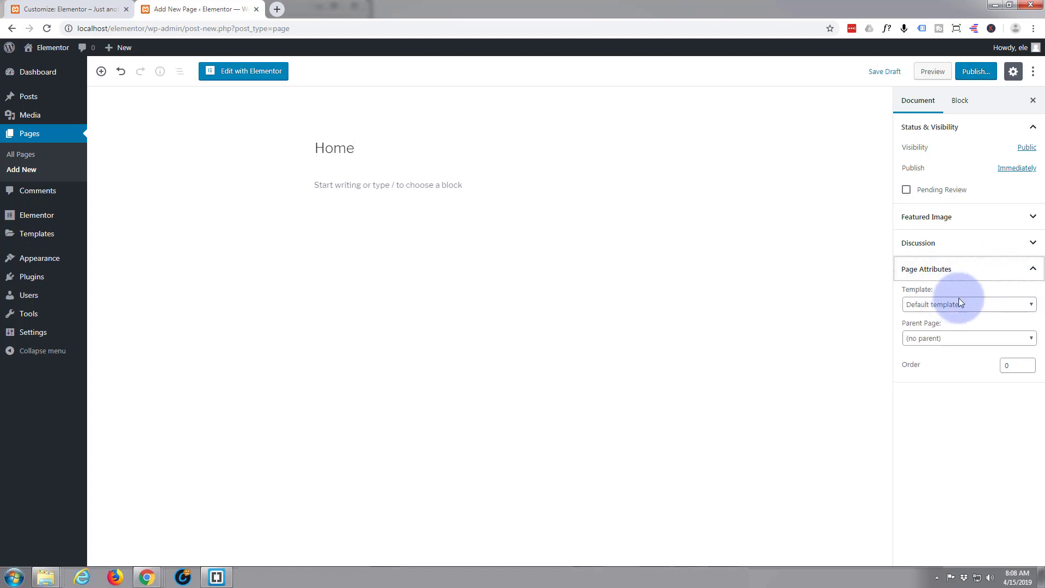
left_click(1032, 308)
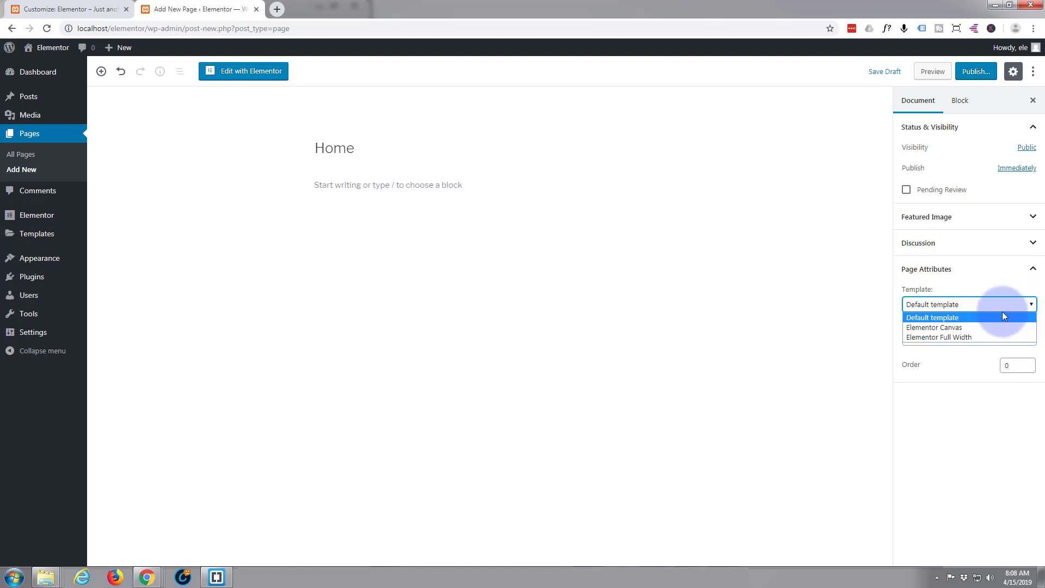
left_click(934, 338)
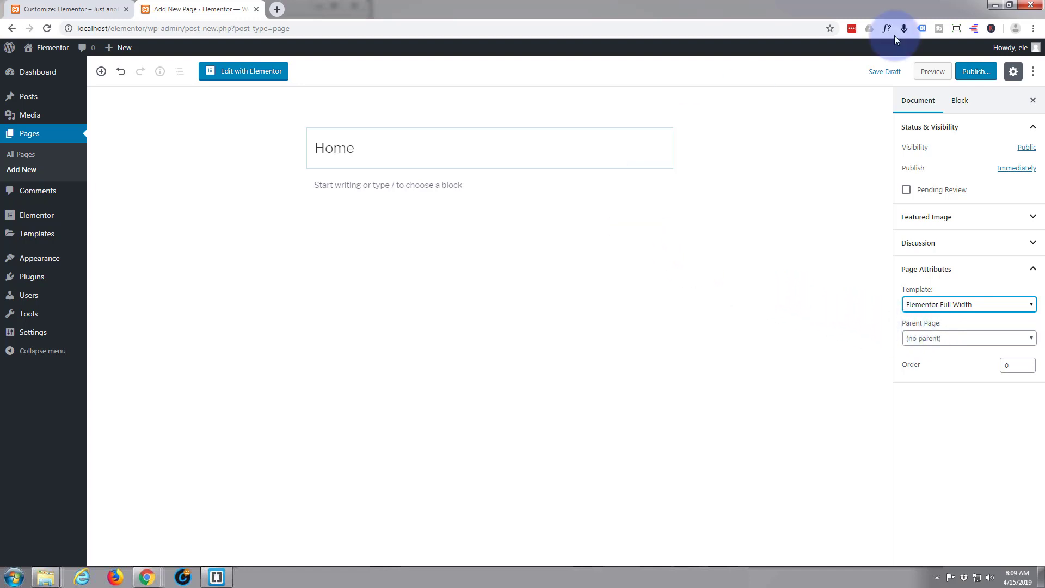
left_click(977, 73)
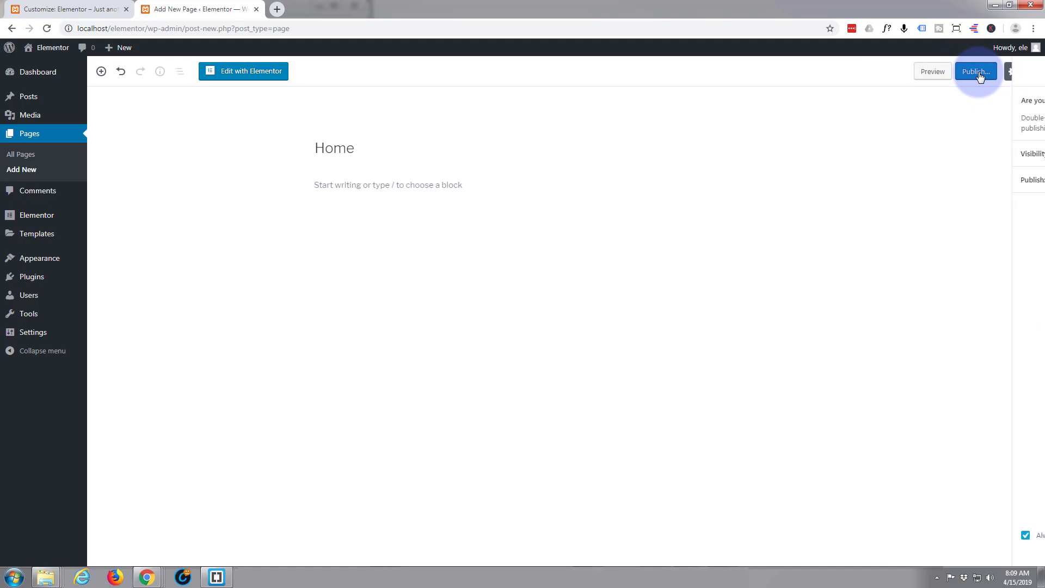
left_click(979, 73)
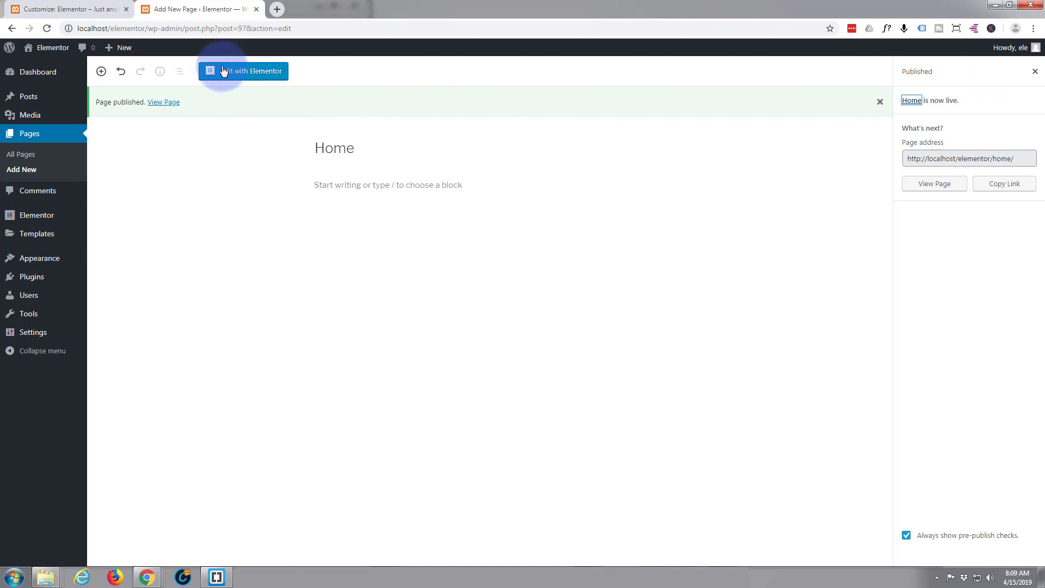
Open the Home page in the Elementor editor, showing the empty section under the 22 logo.
left_click(253, 81)
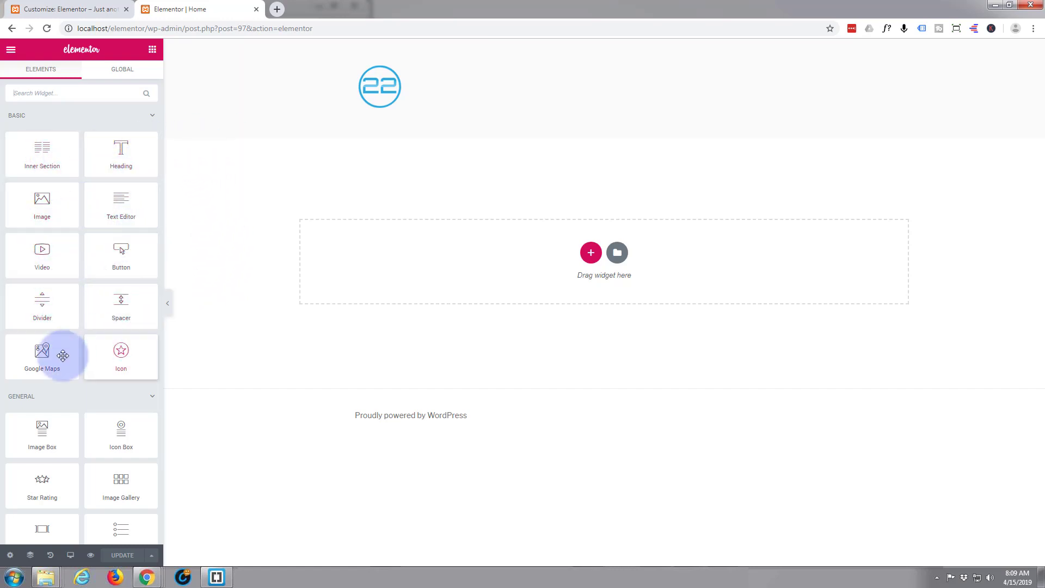
scroll(70, 250, "down", 3)
scroll(70, 251, "up", 3)
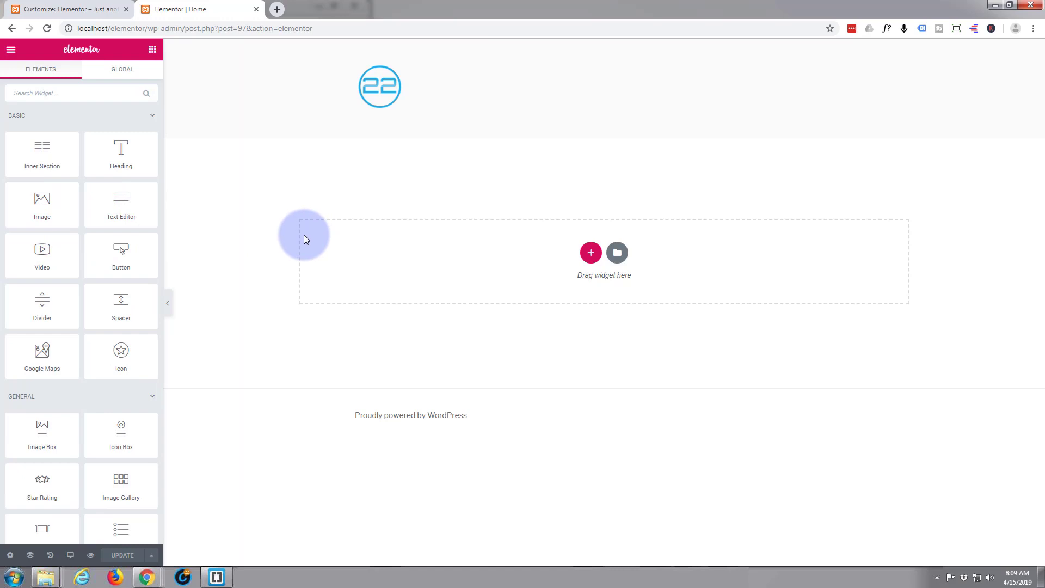
Insert the Product – App page template from the Library's Pages tab into the Home page.
left_click(618, 254)
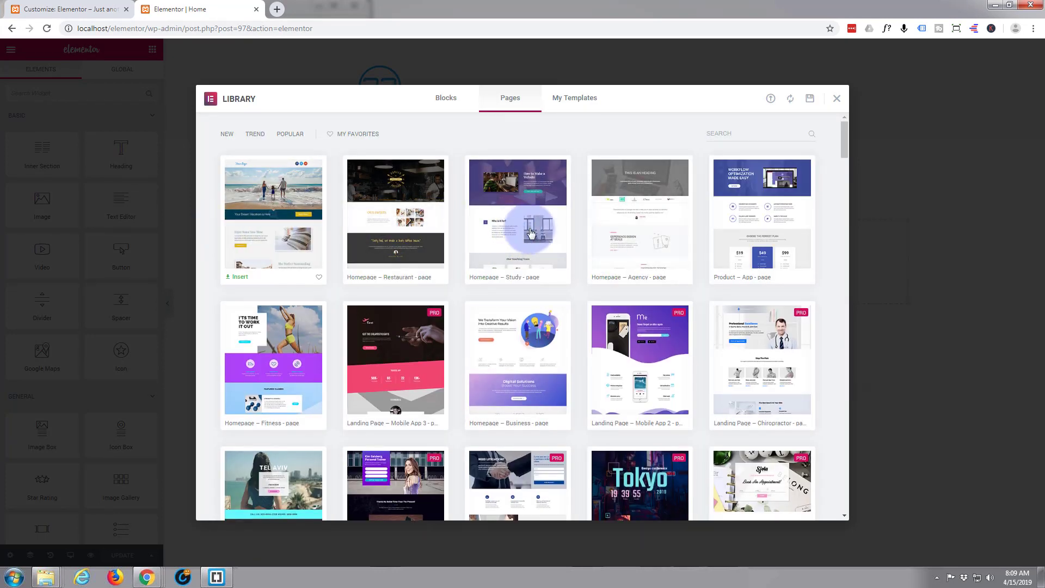
scroll(762, 218, "down", 3)
scroll(789, 218, "down", 2)
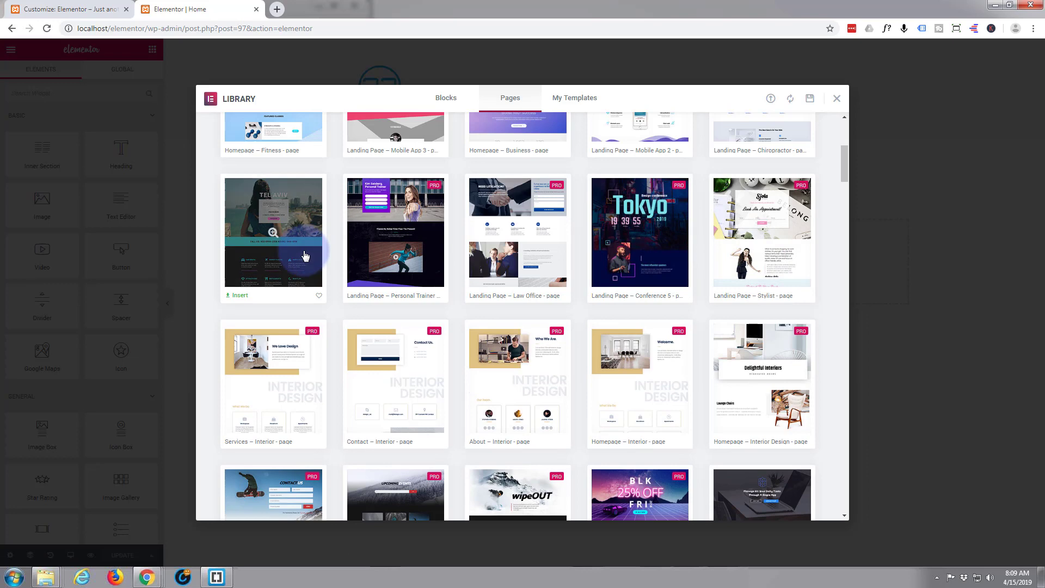
scroll(278, 264, "up", 5)
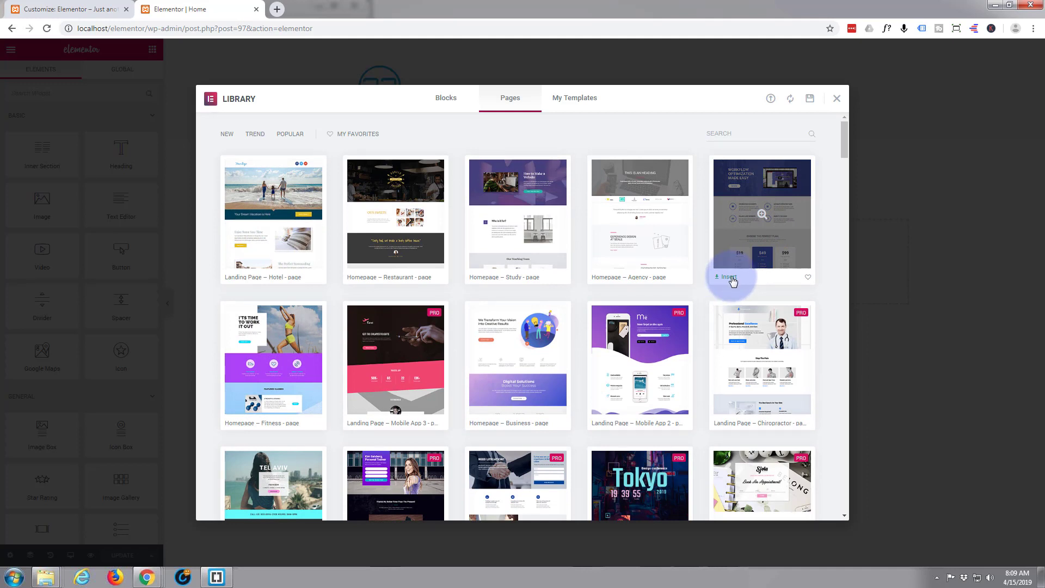
left_click(729, 277)
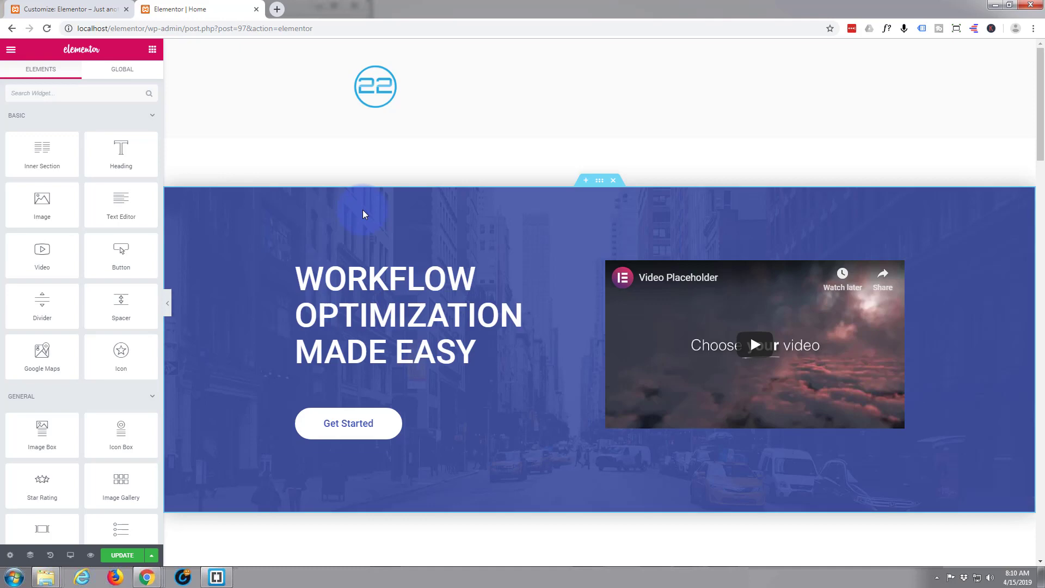
scroll(362, 210, "down", 2)
scroll(363, 210, "down", 9)
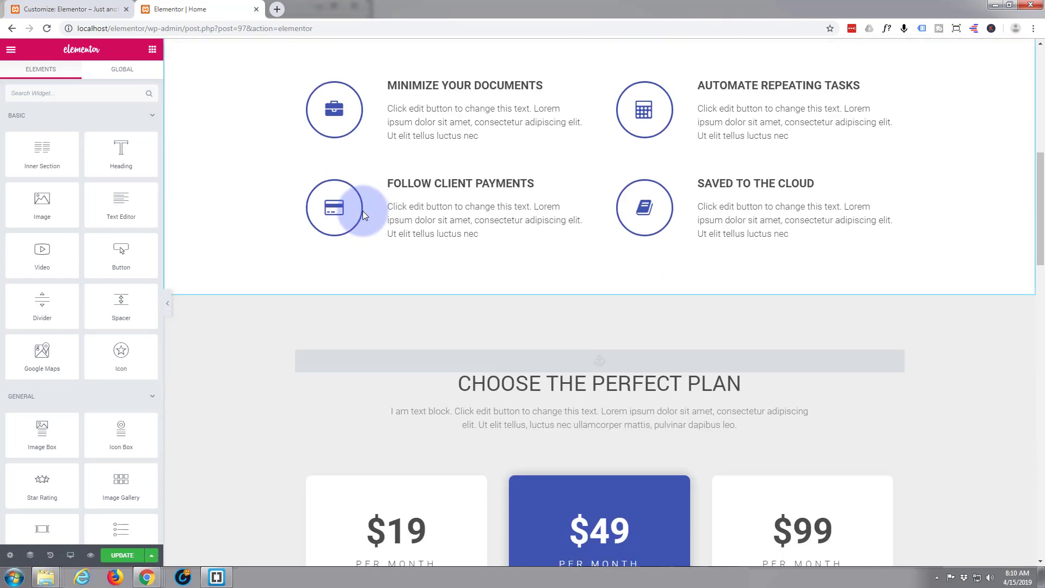
scroll(363, 211, "down", 16)
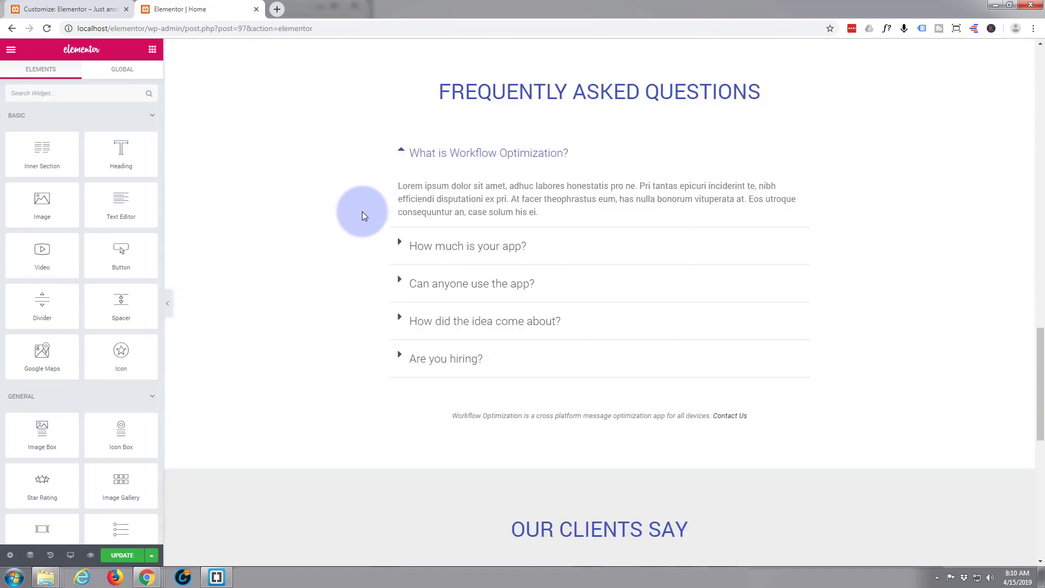
scroll(362, 212, "down", 6)
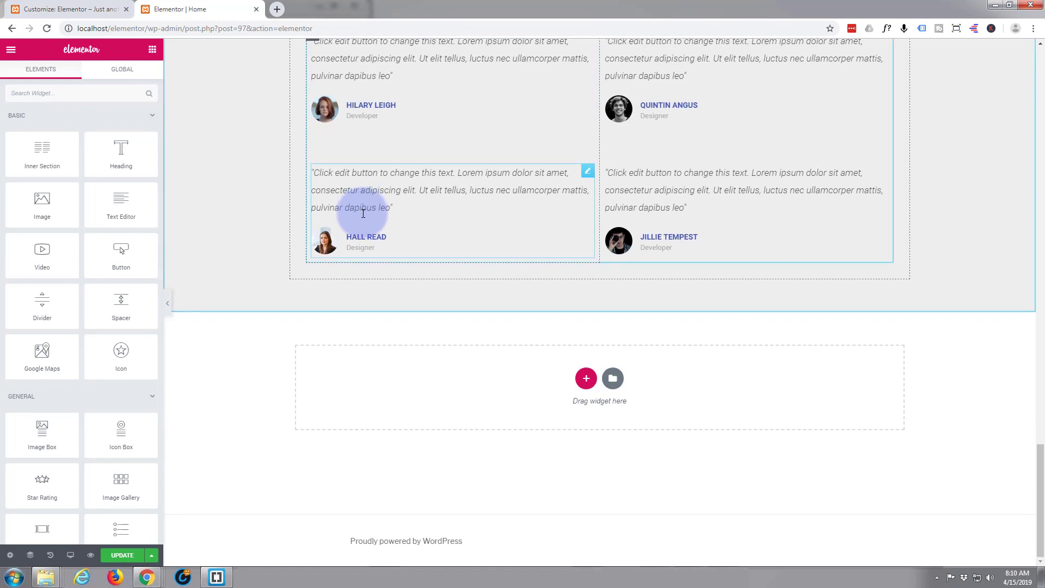
scroll(362, 214, "up", 2)
scroll(362, 215, "up", 12)
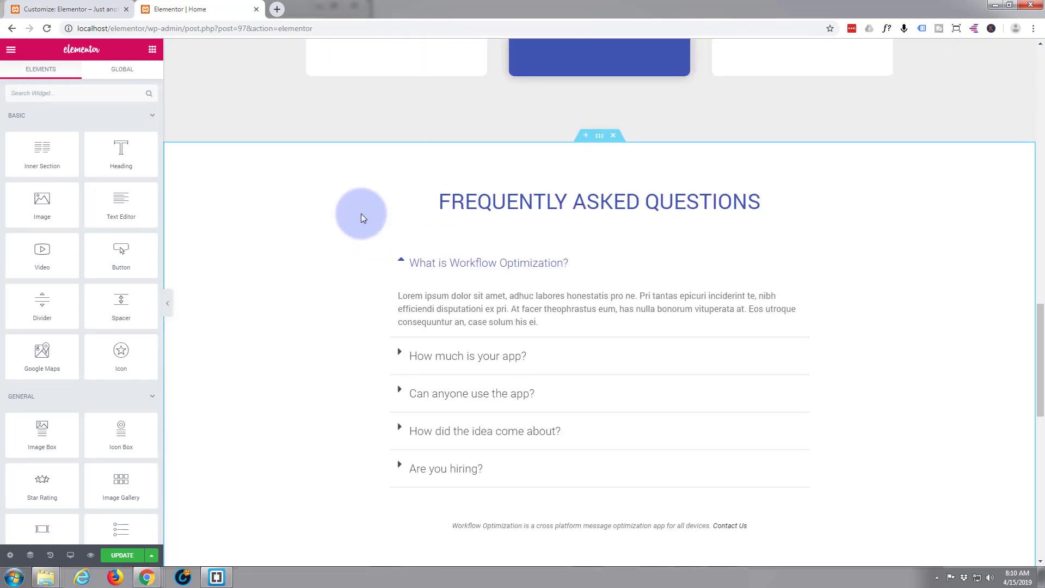
scroll(361, 218, "up", 12)
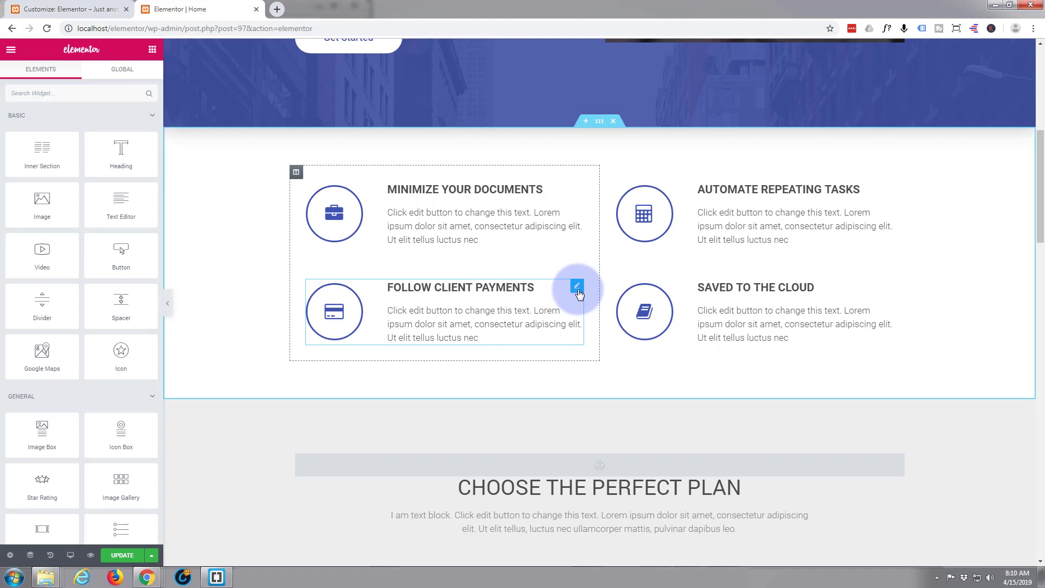
Open the Follow Client Payments feature box and place the cursor in its description.
left_click(578, 288)
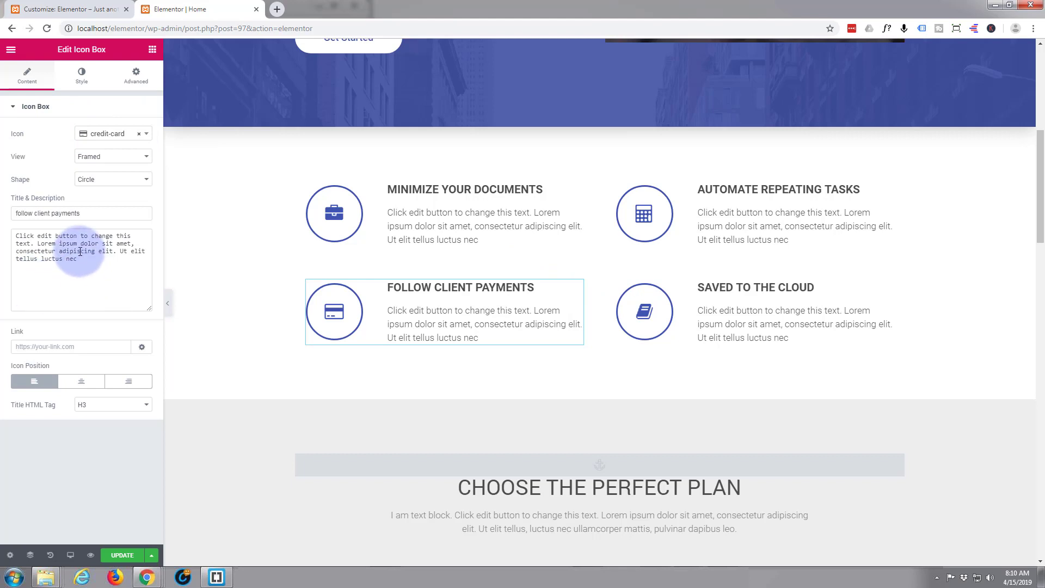
left_click(15, 235)
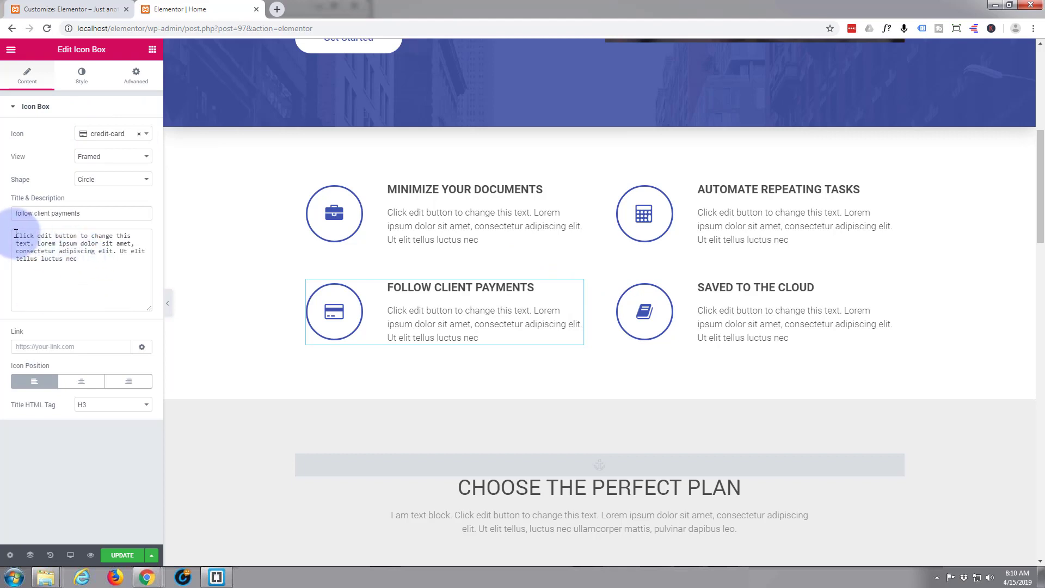
left_click(81, 263)
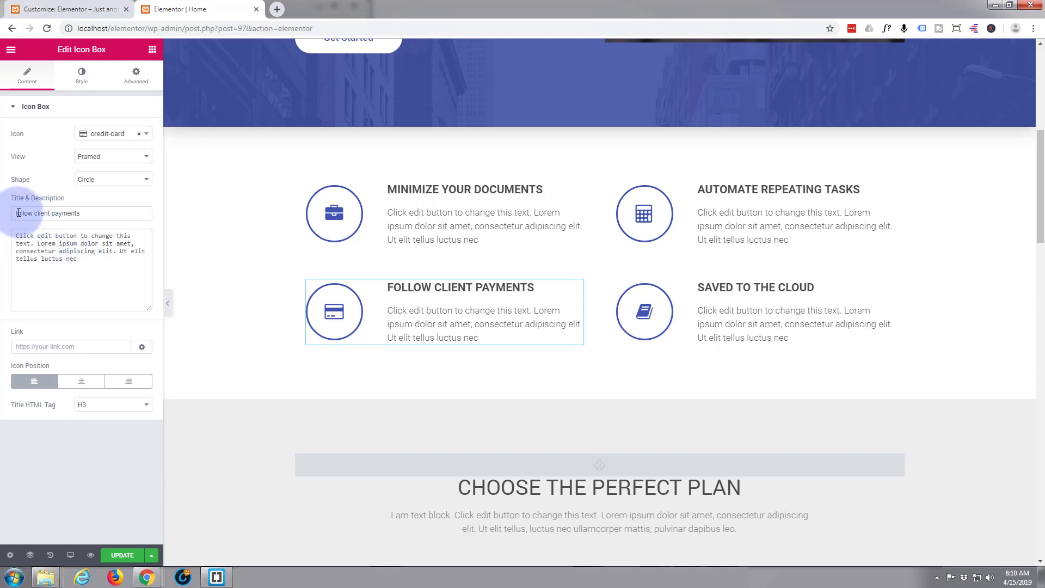
left_click(333, 226)
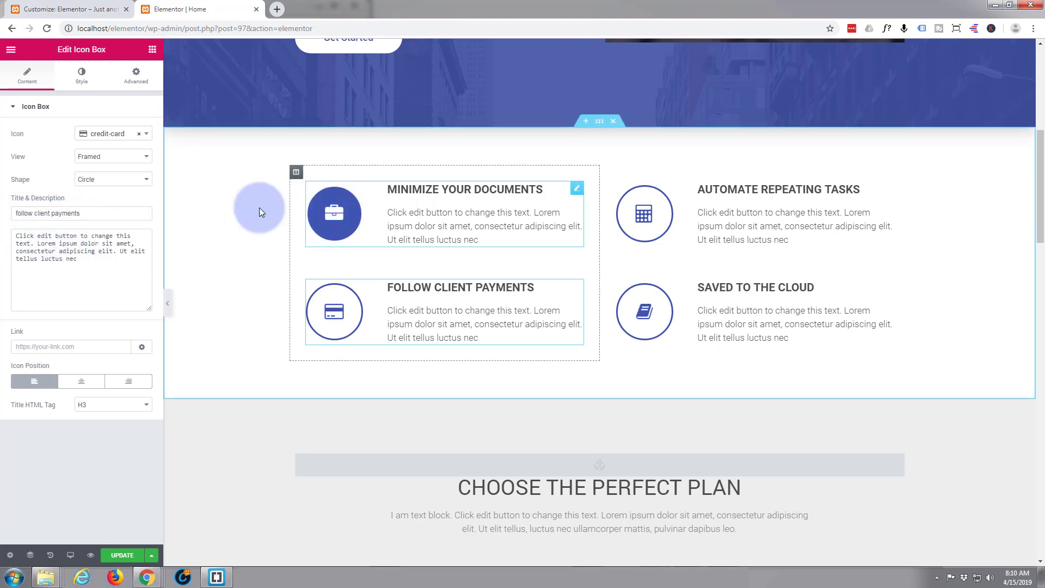
scroll(537, 232, "up", 5)
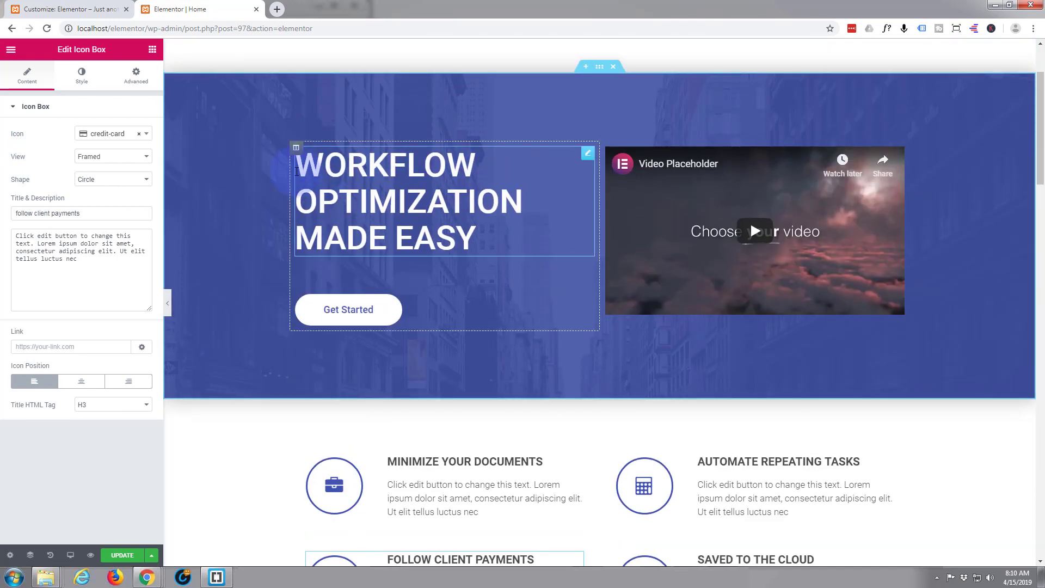
Add 'ier' to the hero headline, delete it again, and save the Home page.
left_click(477, 161)
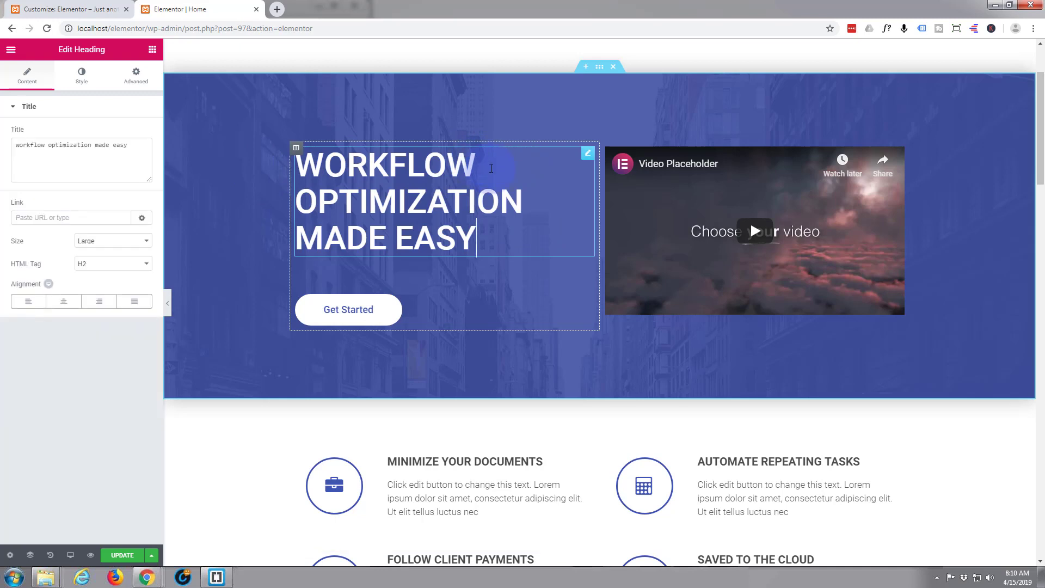
type("ier")
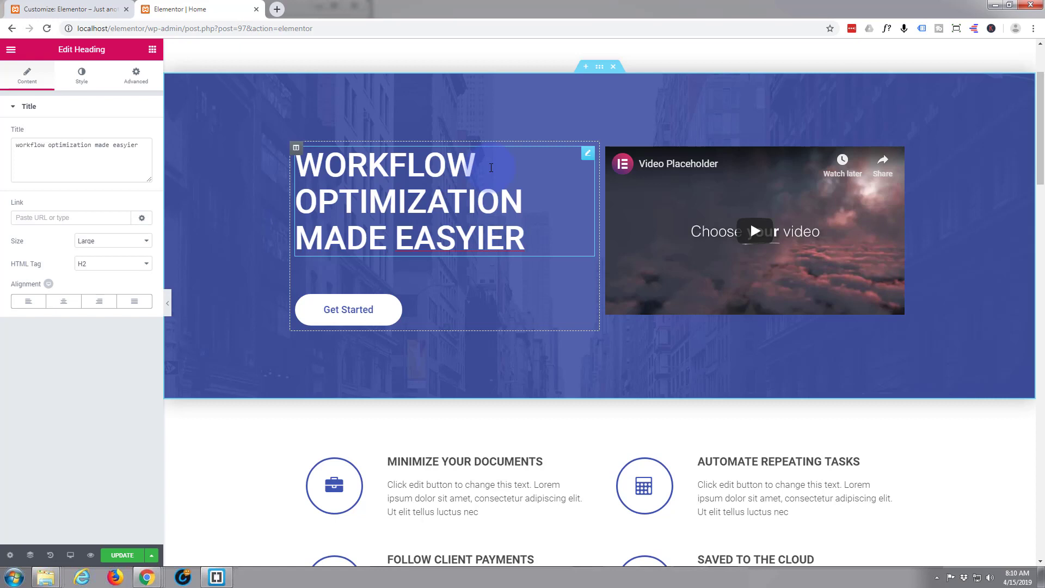
key("BackSpace")
key("BackSpace")
key("BackSpace")
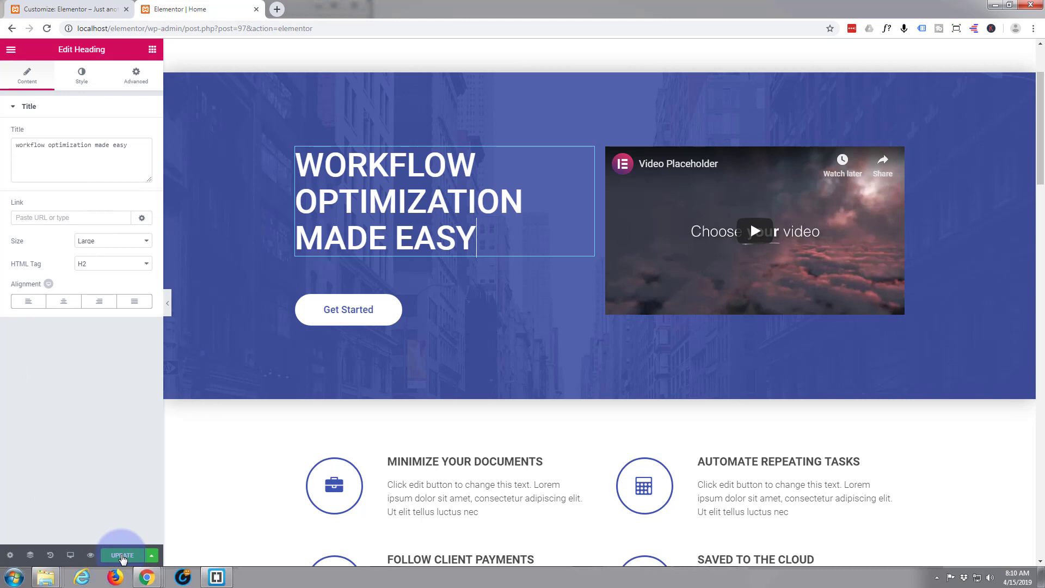
left_click(122, 556)
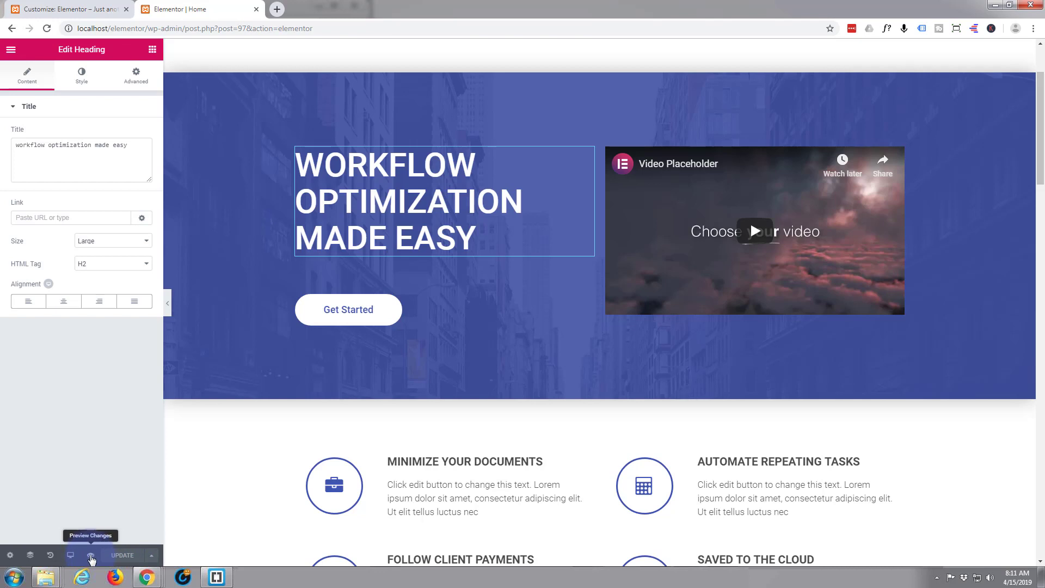
Preview the Home page in a new tab and scroll through its hero, features, pricing and FAQ.
left_click(91, 556)
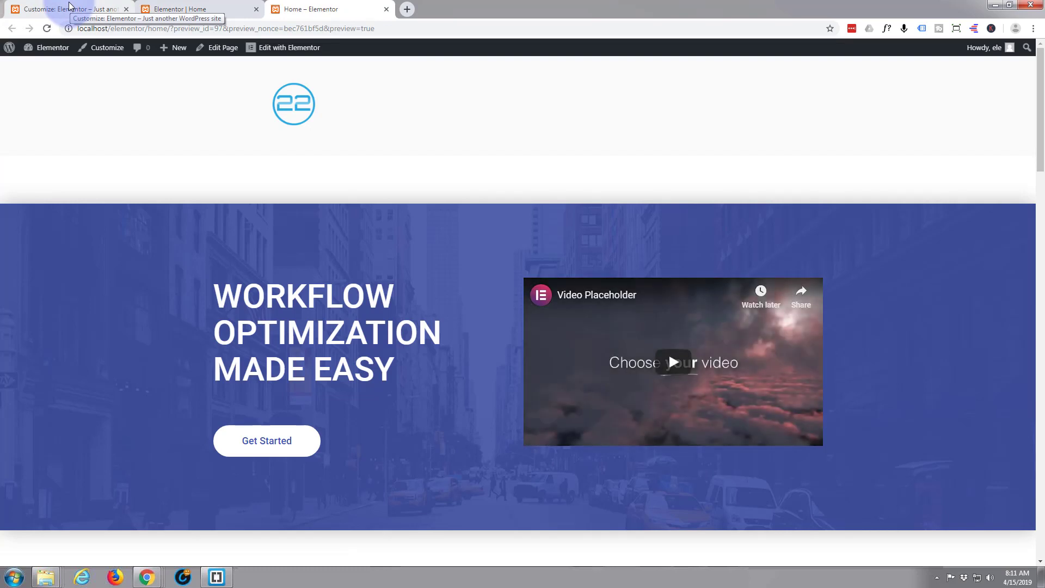
scroll(79, 127, "down", 9)
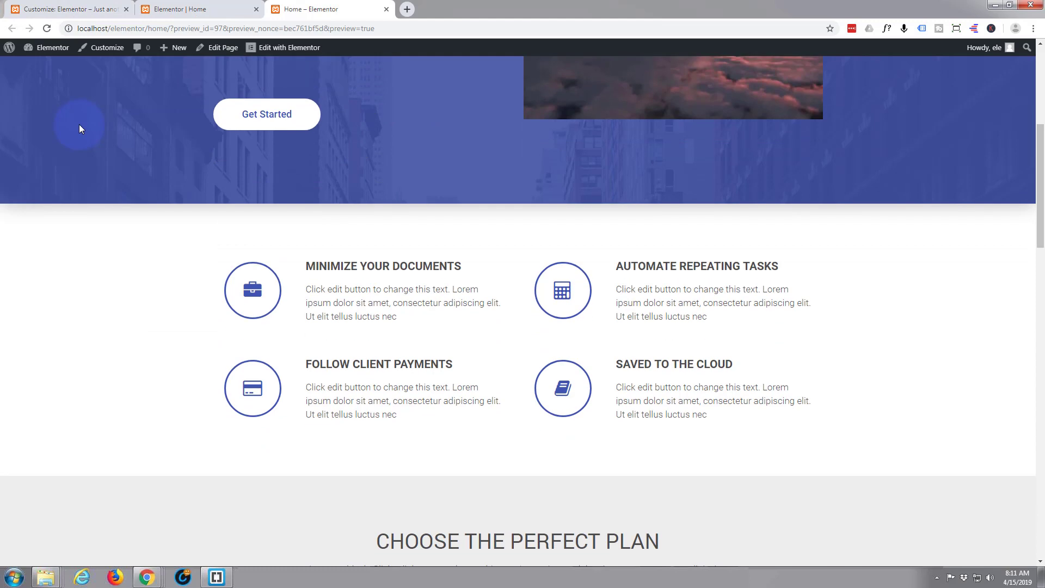
scroll(80, 125, "down", 12)
scroll(79, 123, "up", 3)
scroll(80, 123, "up", 15)
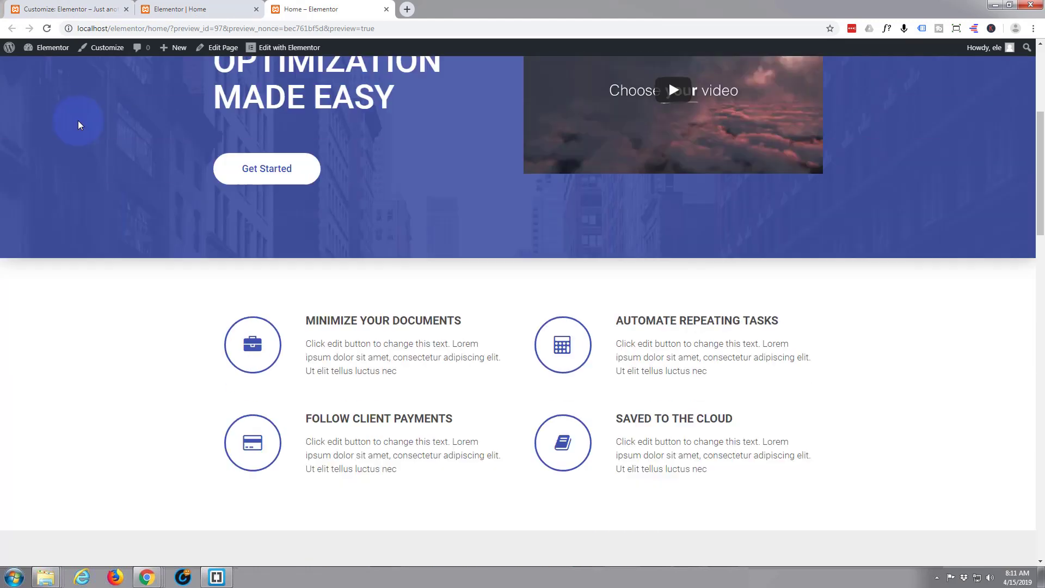
scroll(78, 124, "up", 2)
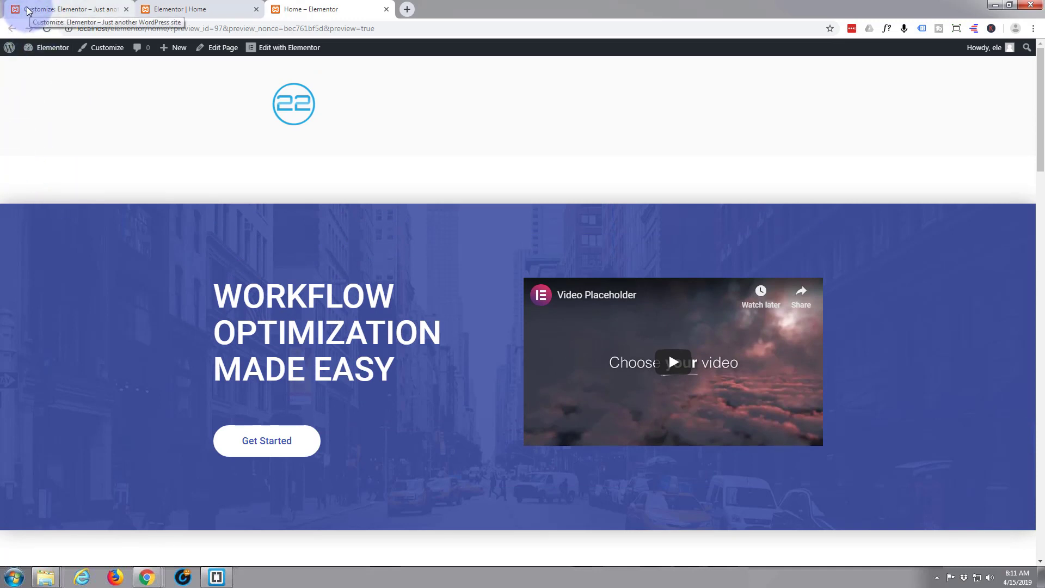
Leave Header Media, close the Customizer, and reopen it from Appearance > Customize.
left_click(72, 12)
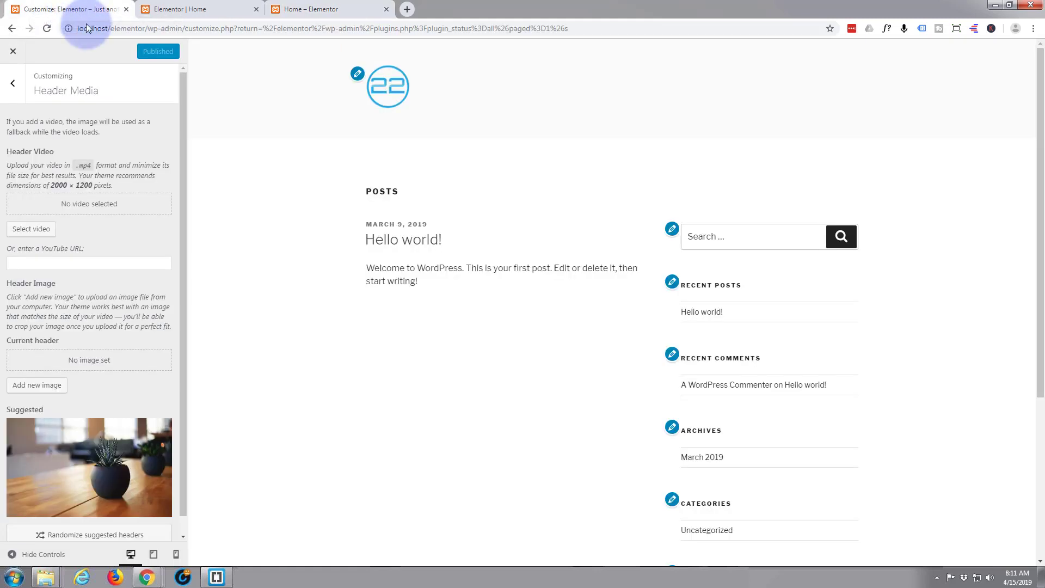
left_click(14, 85)
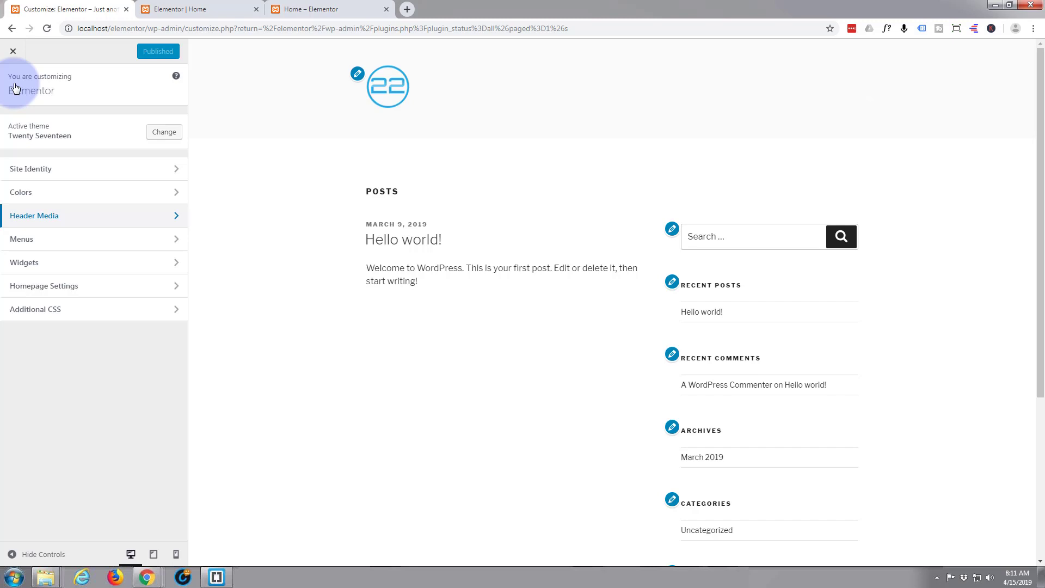
left_click(14, 55)
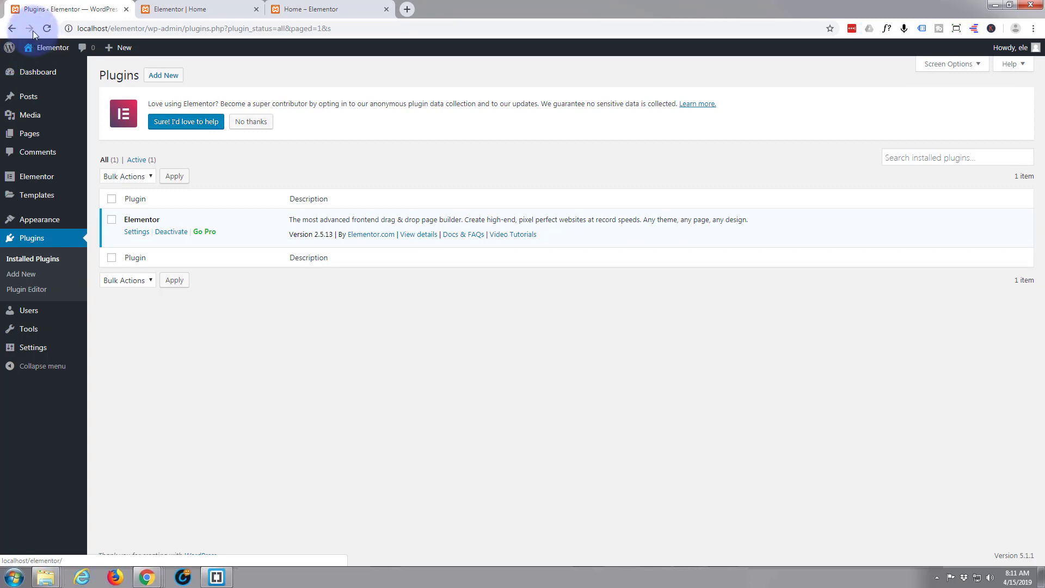
mouse_move(50, 53)
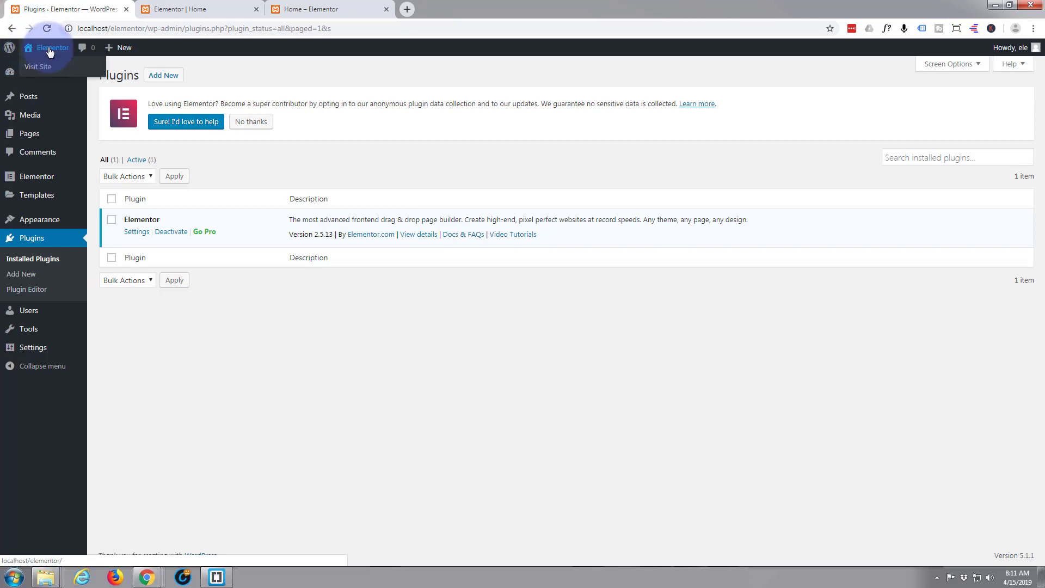
mouse_move(33, 224)
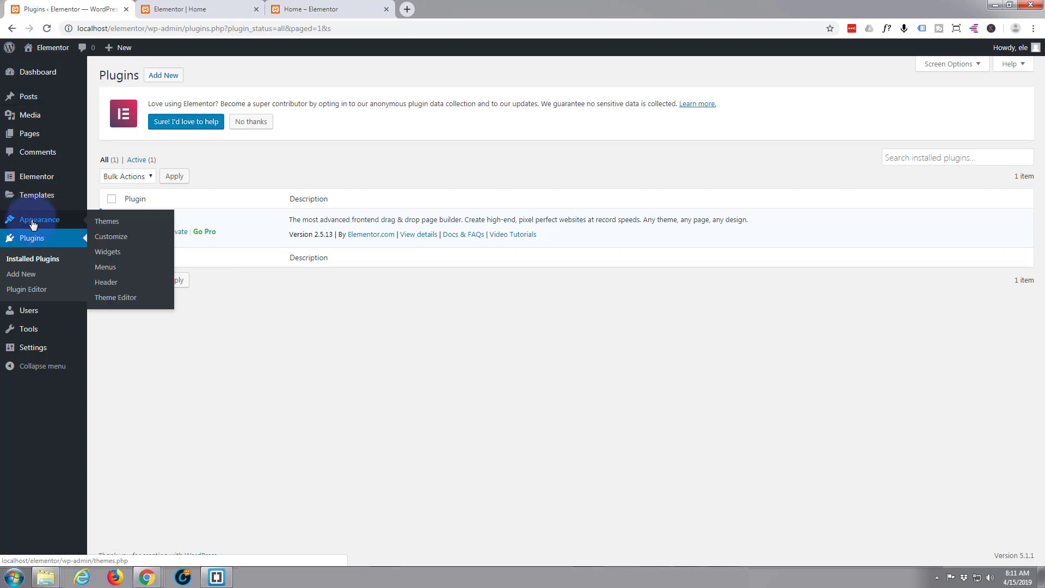
left_click(111, 240)
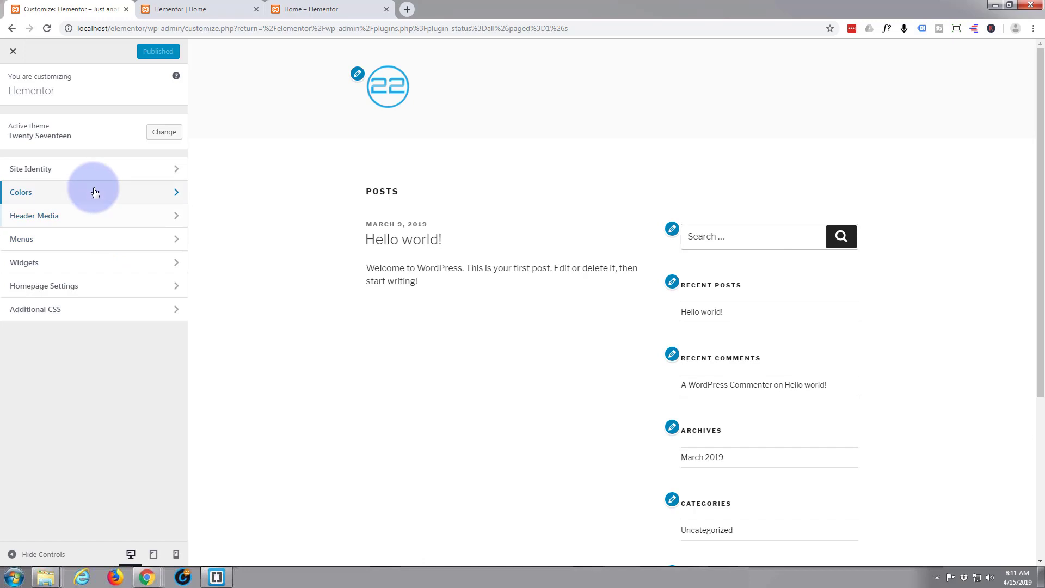
In Homepage Settings, choose a static page with Home as the homepage and publish.
left_click(156, 292)
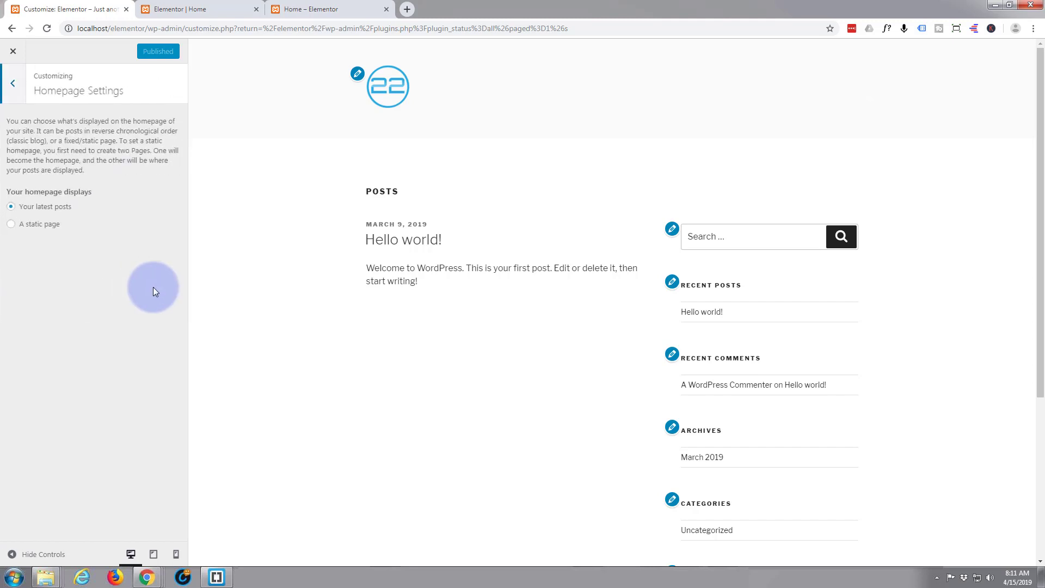
left_click(21, 226)
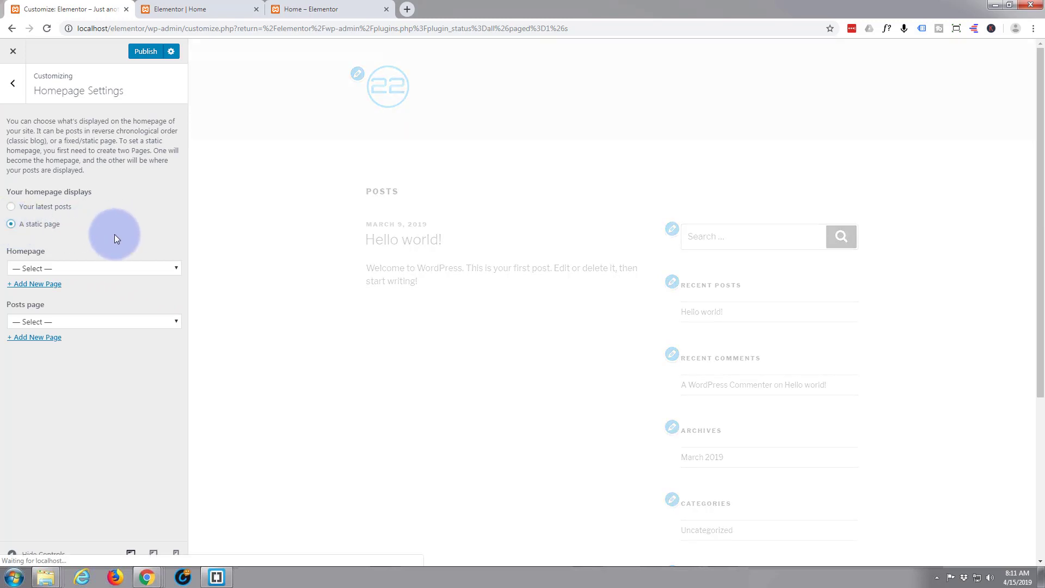
left_click(174, 269)
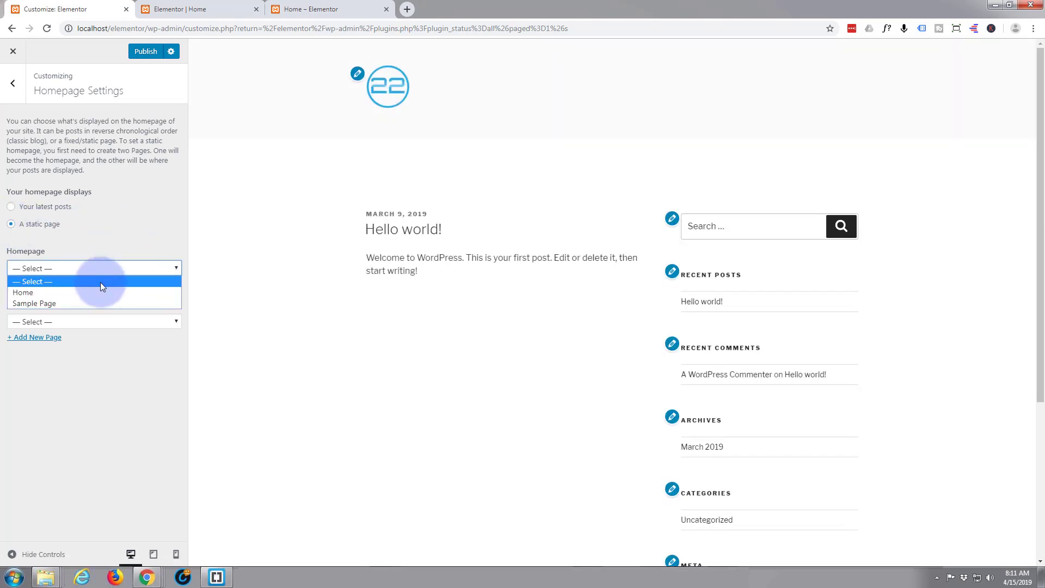
left_click(24, 293)
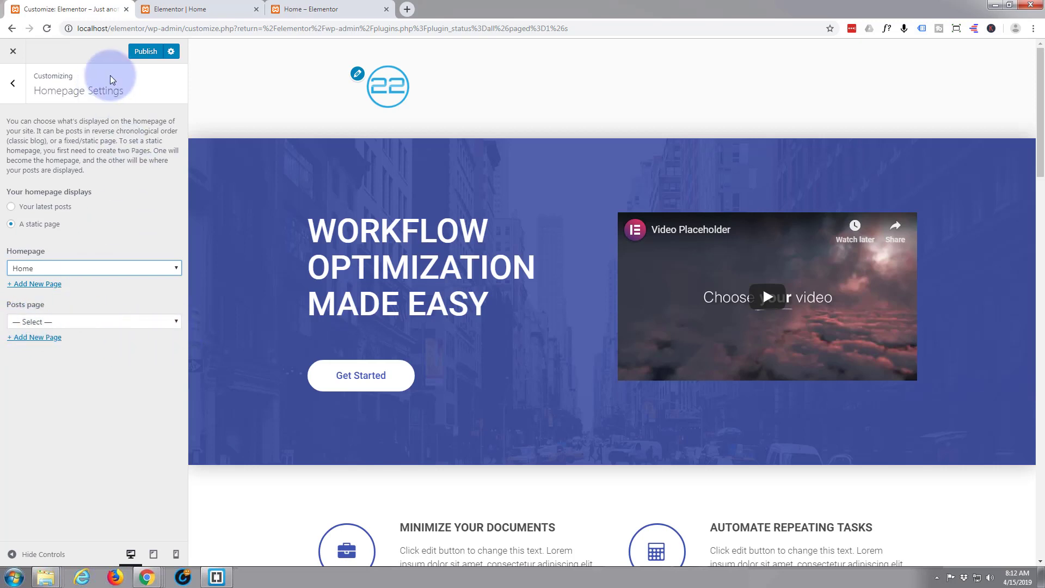
left_click(153, 53)
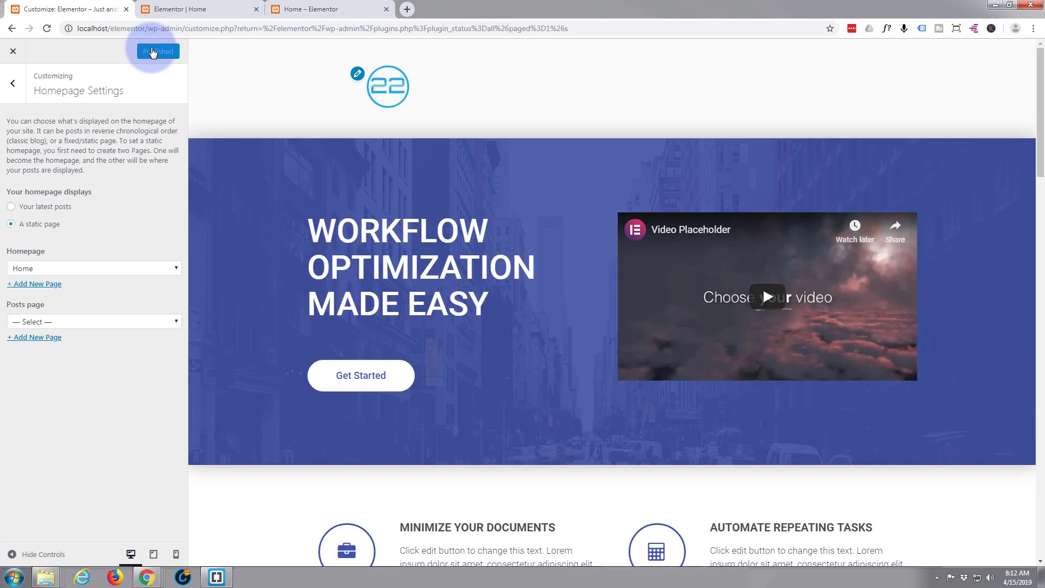
Close the Customizer and view the live site in a new tab, checking the Home front page.
left_click(13, 53)
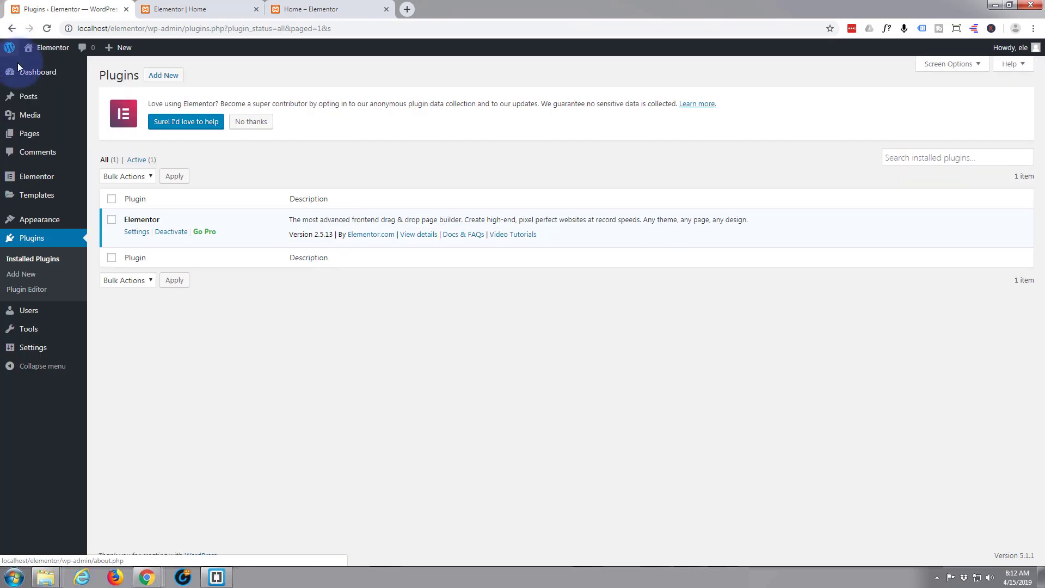
middle_click(33, 71)
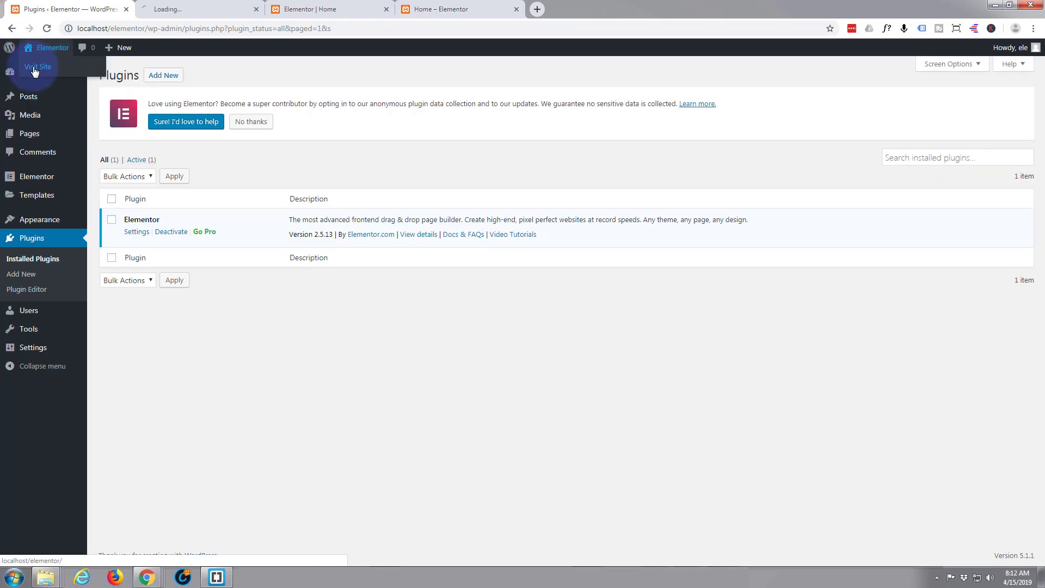
left_click(198, 9)
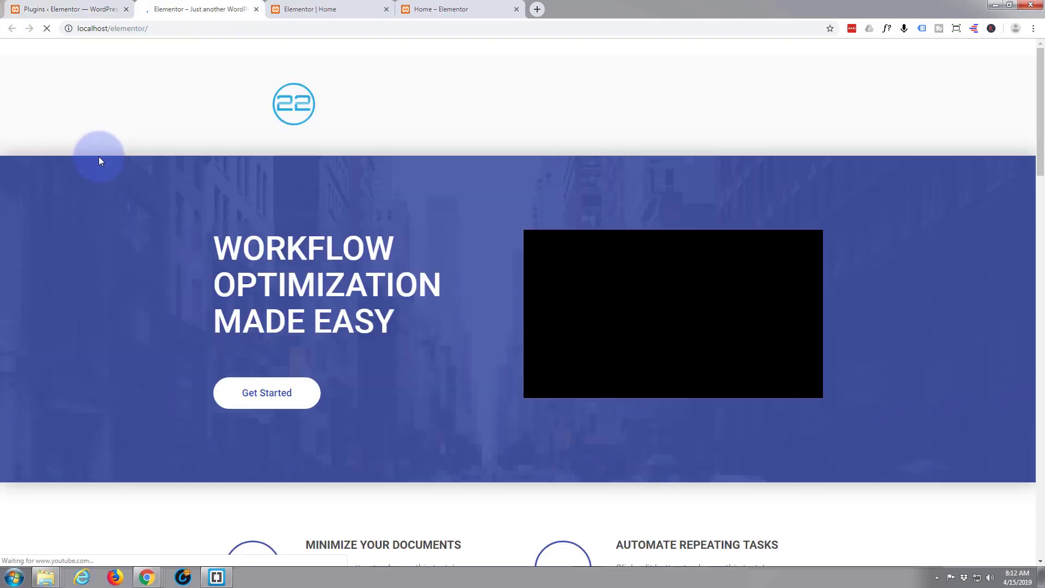
scroll(60, 218, "down", 12)
scroll(58, 216, "up", 10)
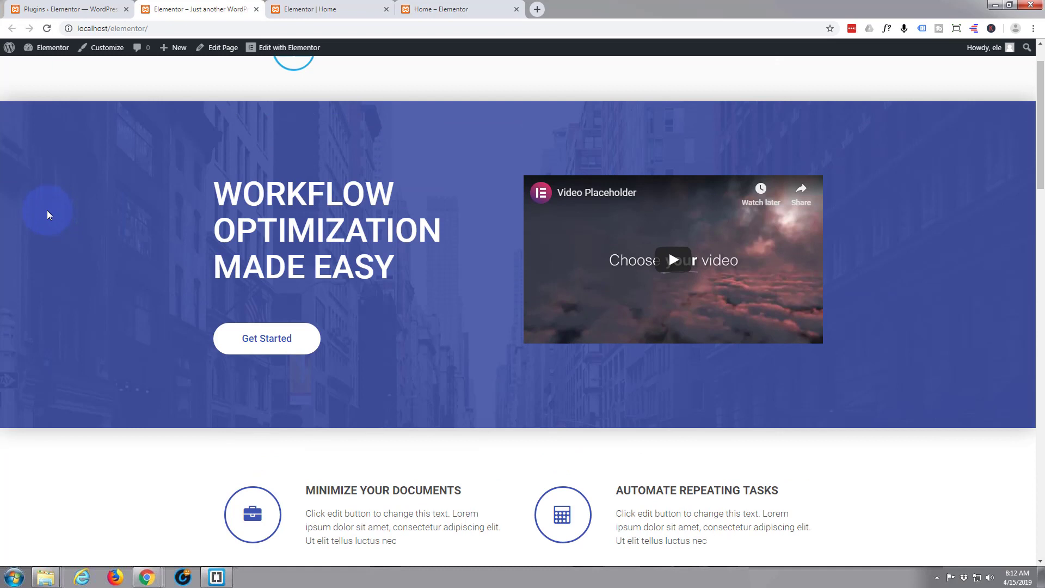
scroll(44, 212, "up", 1)
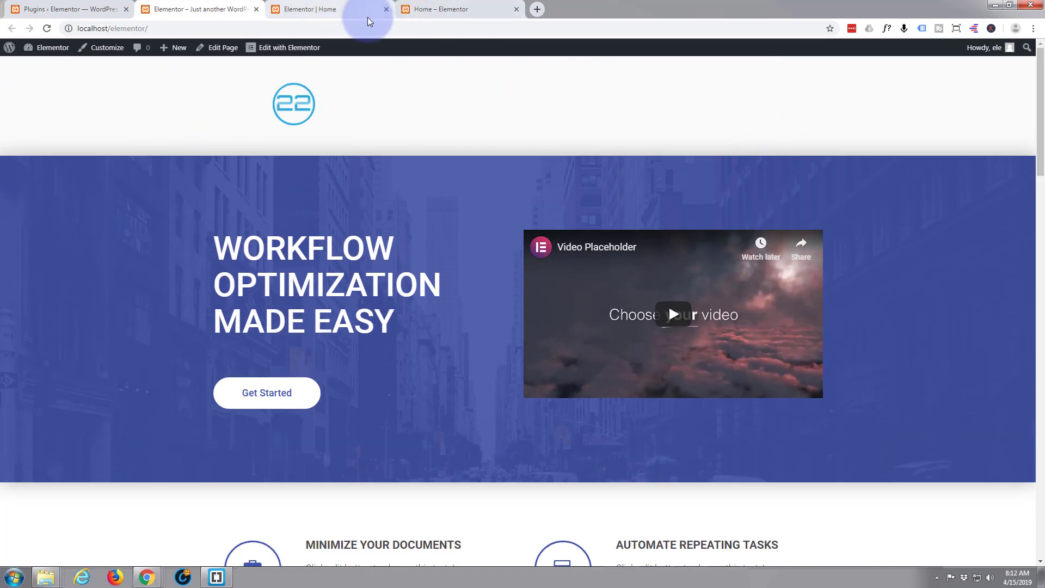
Exit the Home page's Elementor editor, close the preview tab, and start a new page from Pages.
left_click(309, 14)
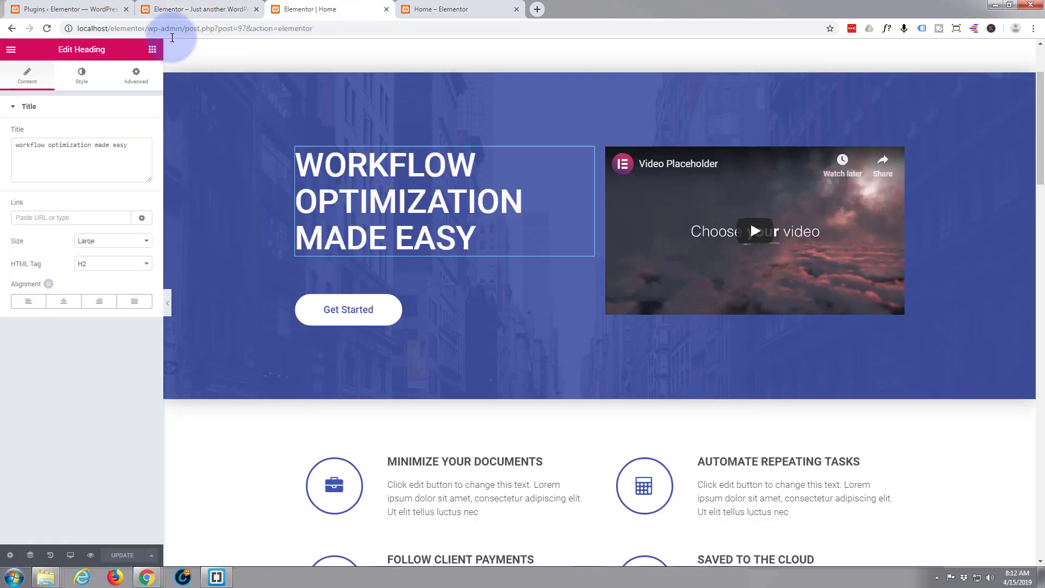
left_click(15, 54)
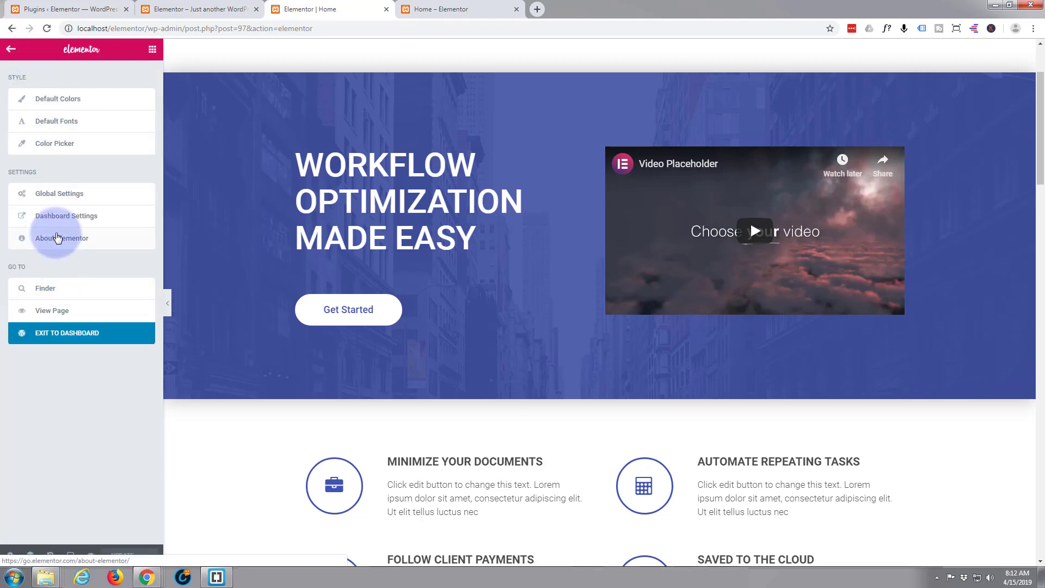
left_click(53, 338)
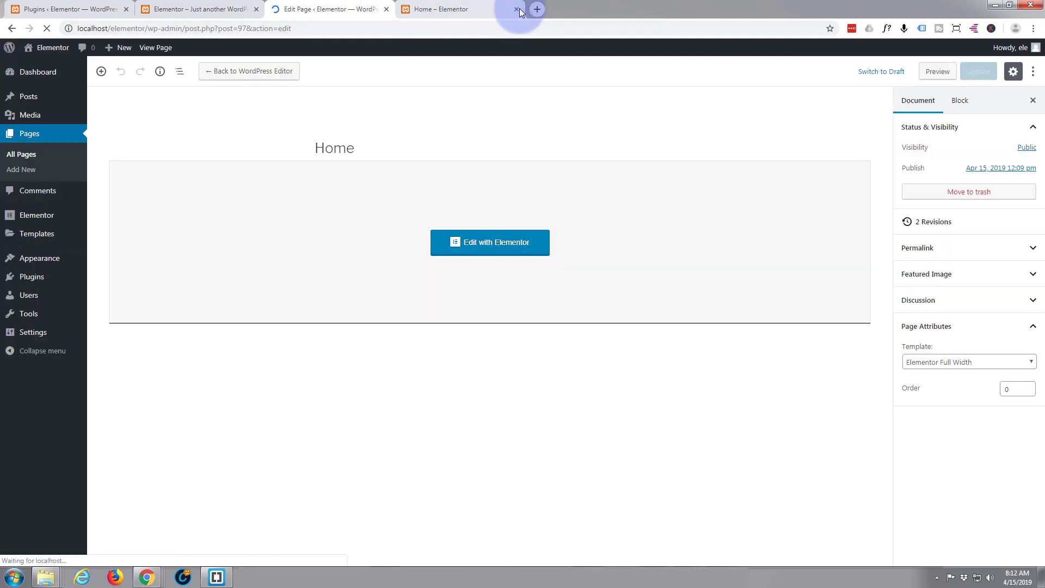
left_click(516, 9)
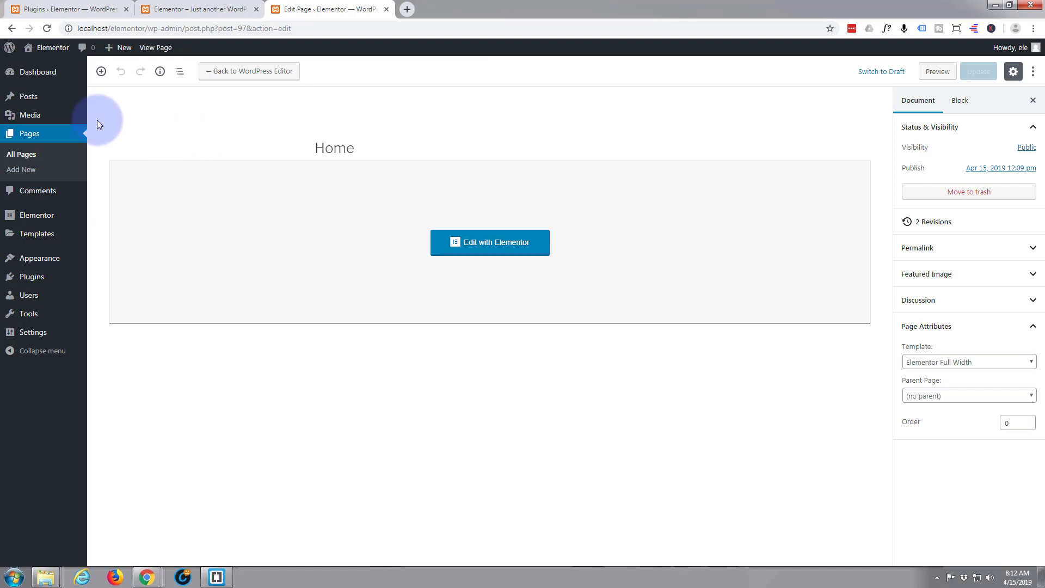
left_click(42, 139)
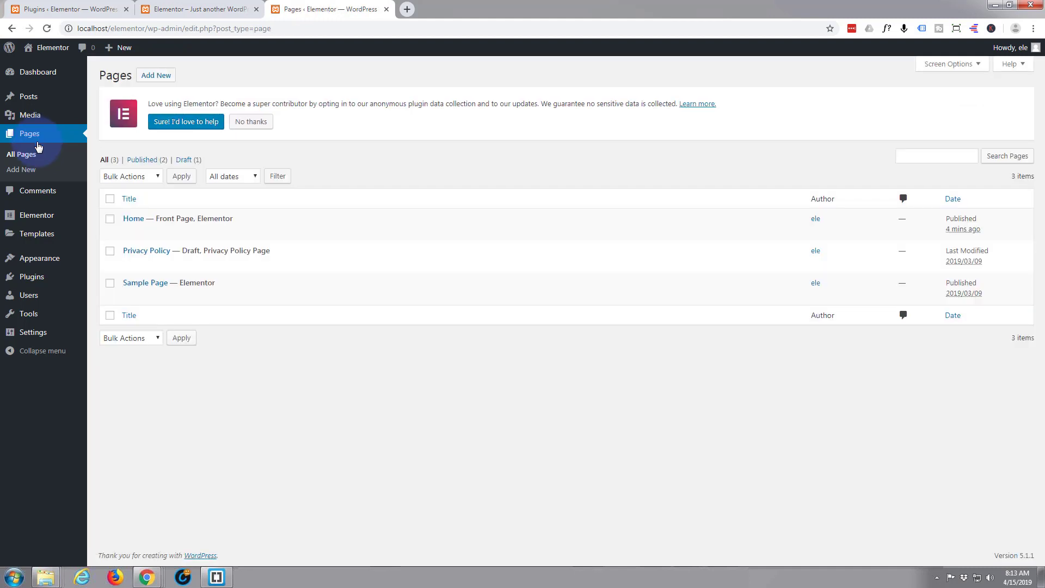
left_click(22, 172)
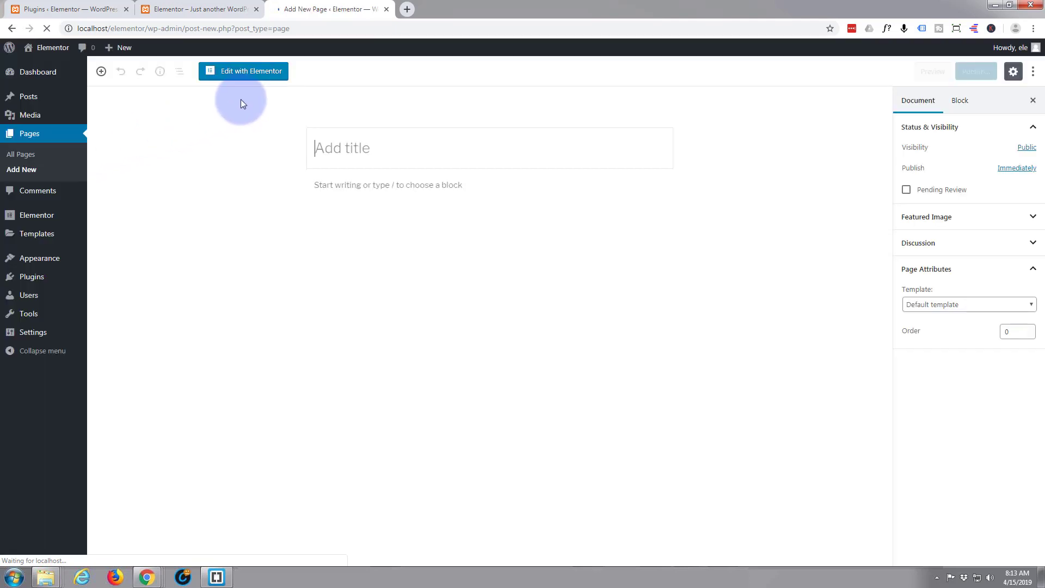
Publish a new page titled 'About' using the Elementor Full Width template.
left_click(345, 141)
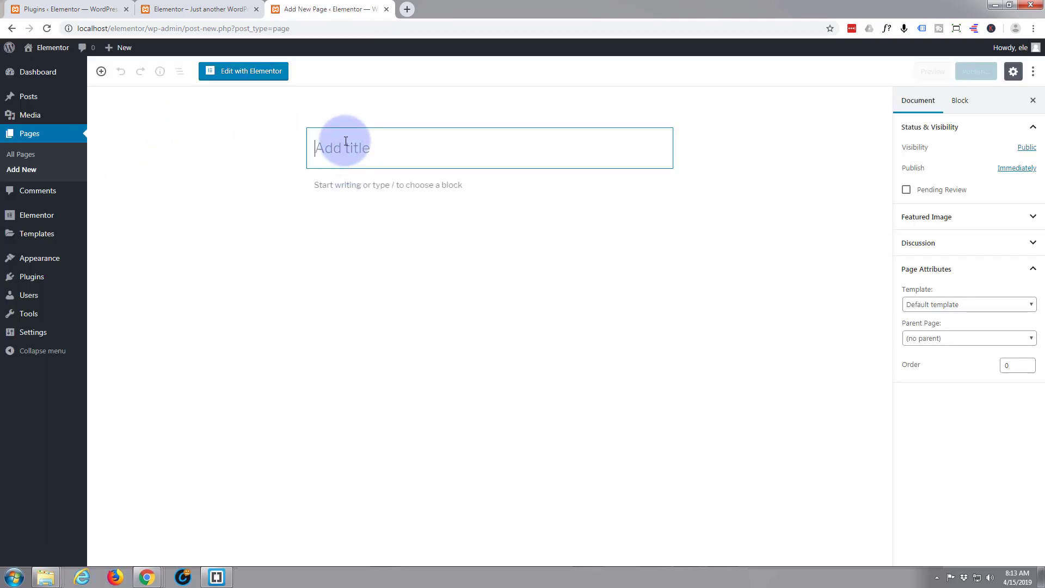
type("About")
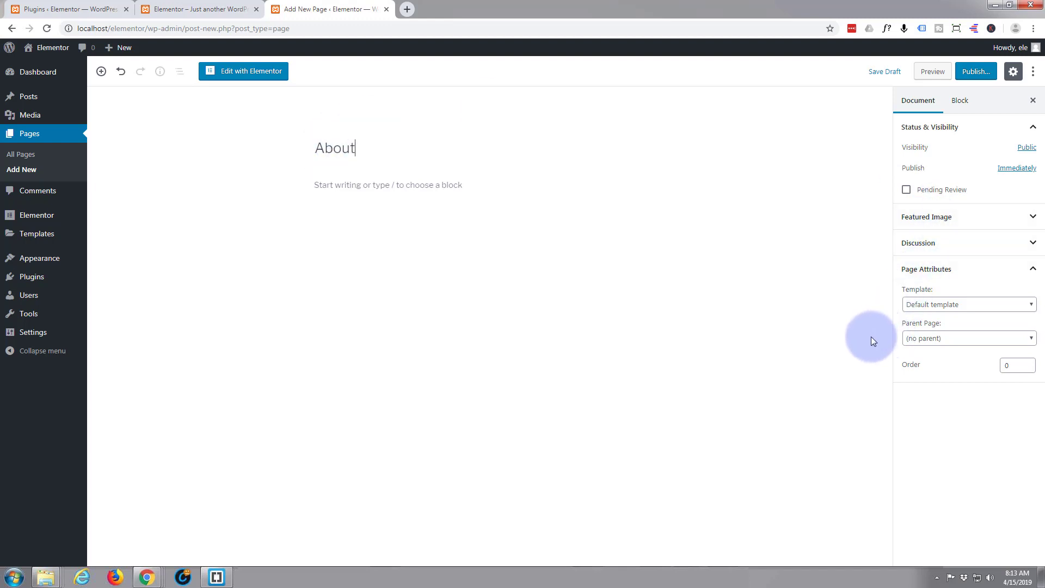
left_click(1031, 306)
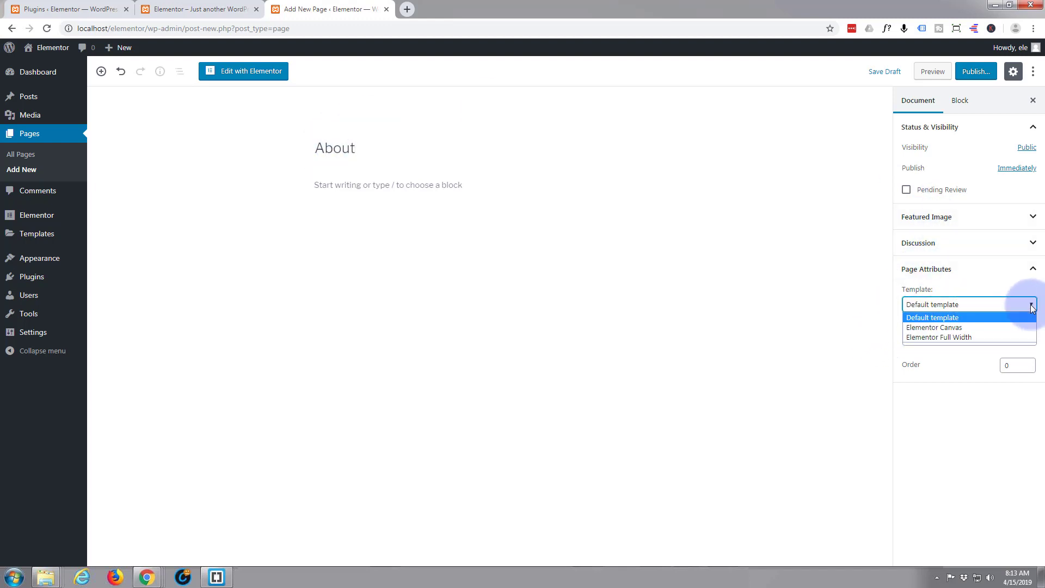
left_click(948, 336)
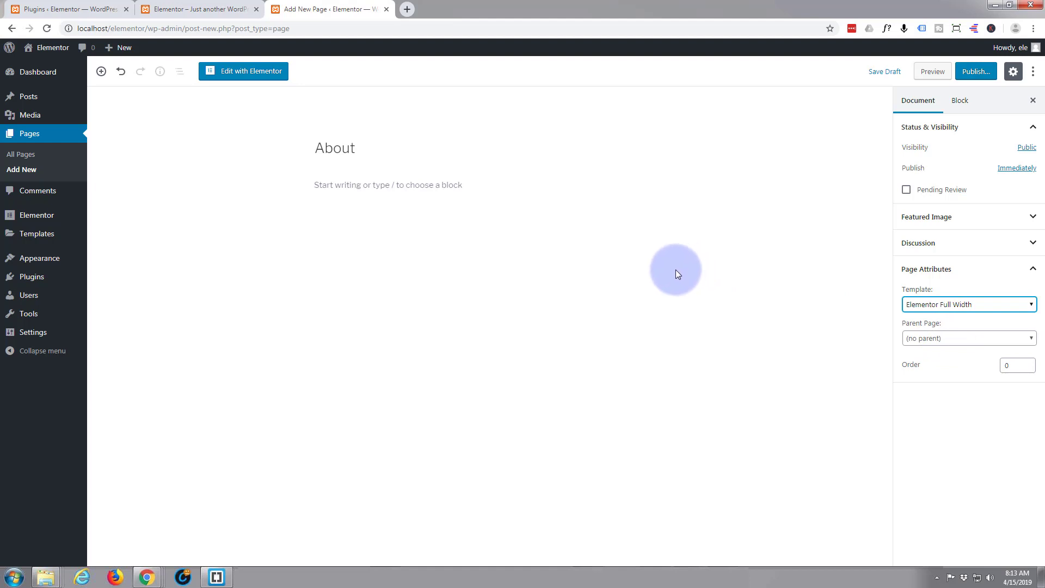
left_click(978, 75)
left_click(978, 74)
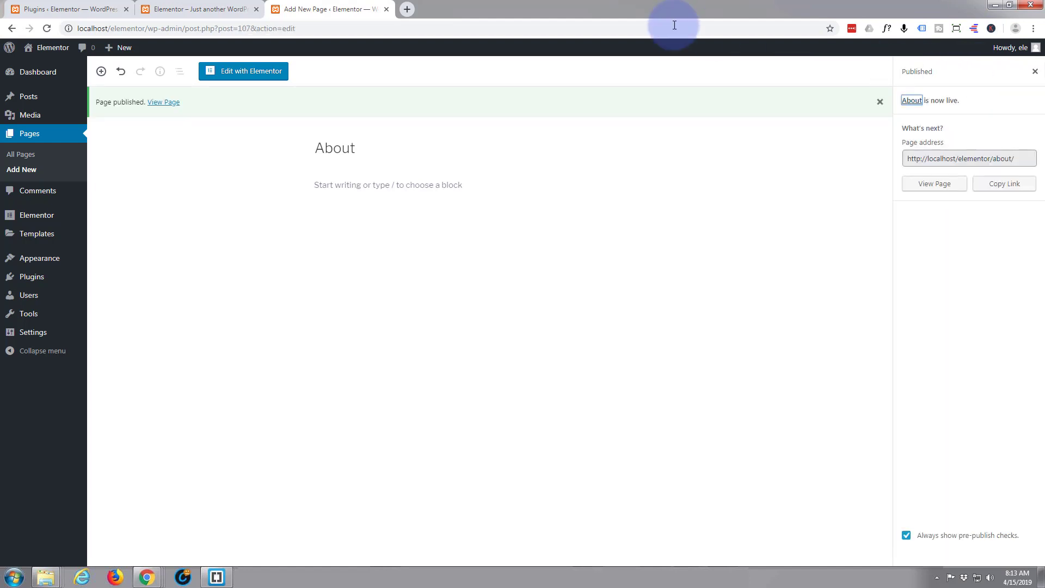
Insert the library's Business template into the About page in Elementor, declining its document settings.
left_click(240, 76)
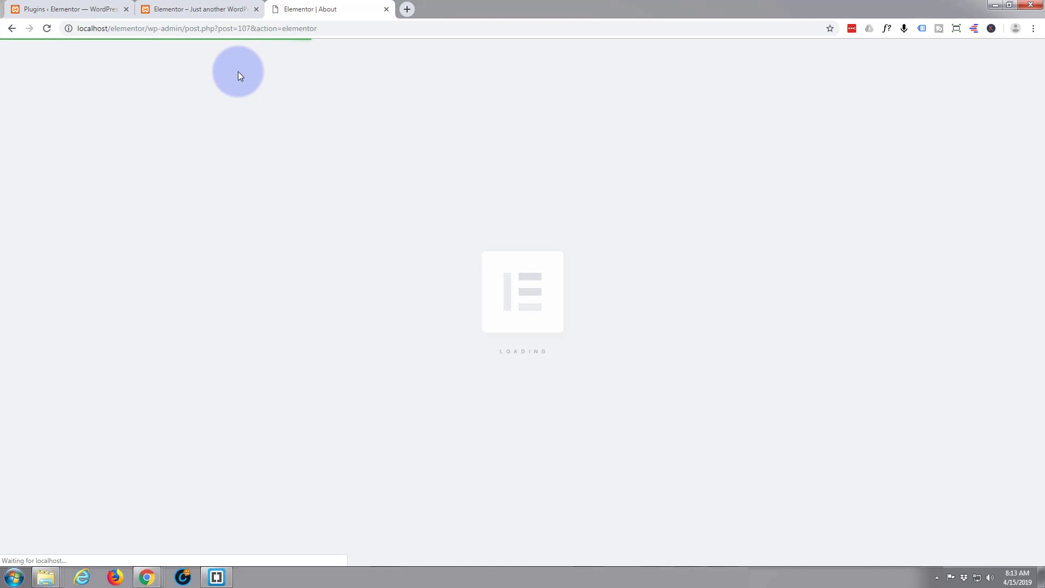
left_click(618, 253)
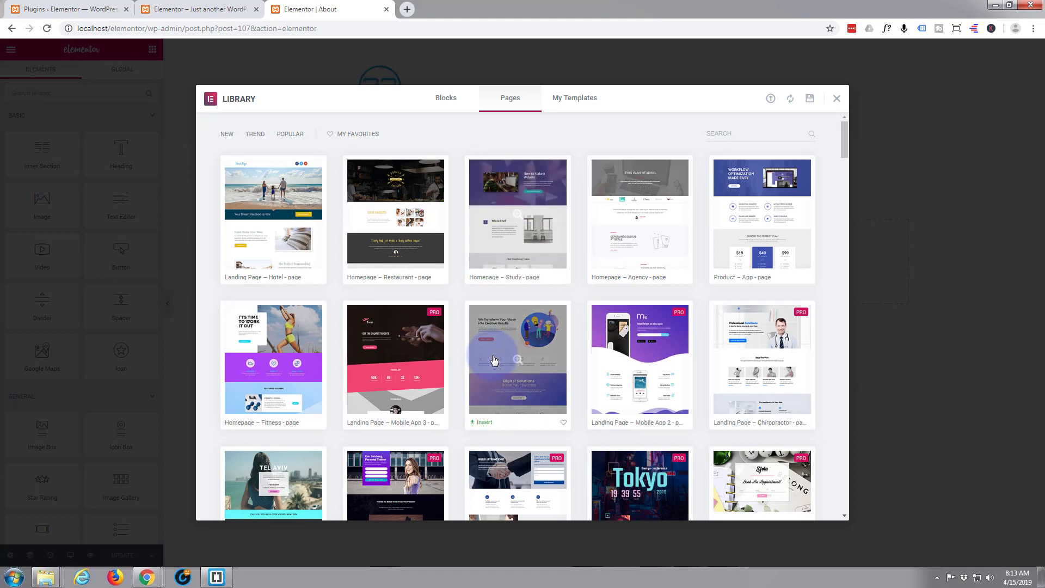
left_click(485, 423)
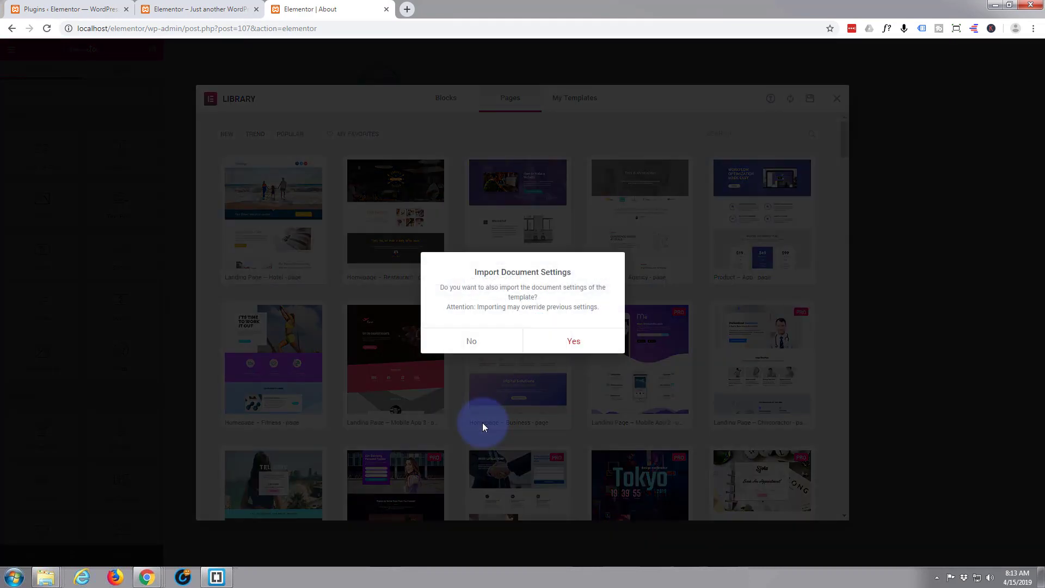
left_click(438, 343)
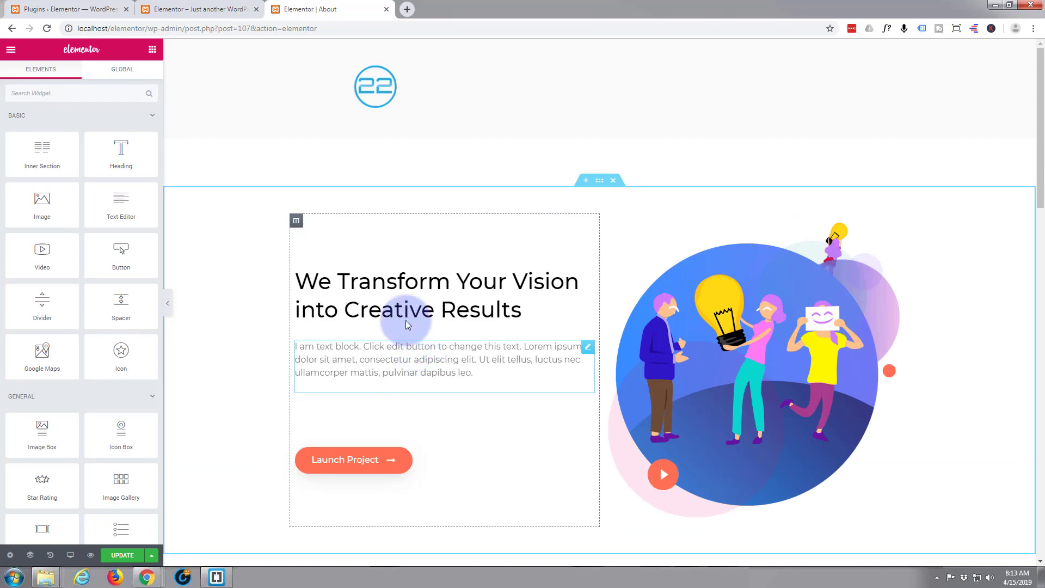
scroll(390, 238, "down", 12)
scroll(391, 238, "up", 12)
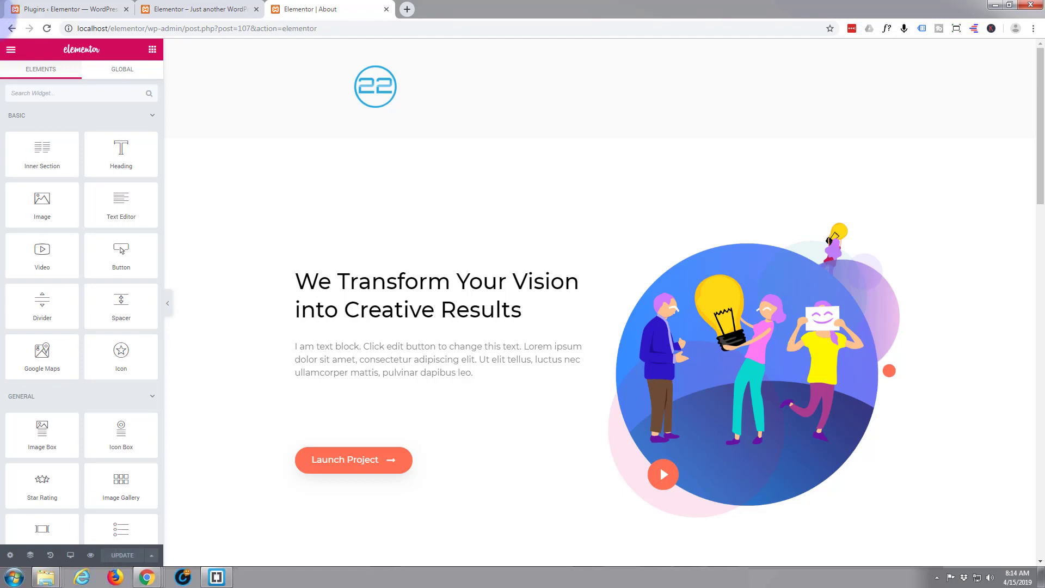
Exit the Elementor editor to the dashboard and start a new page via + New > Page.
left_click(12, 52)
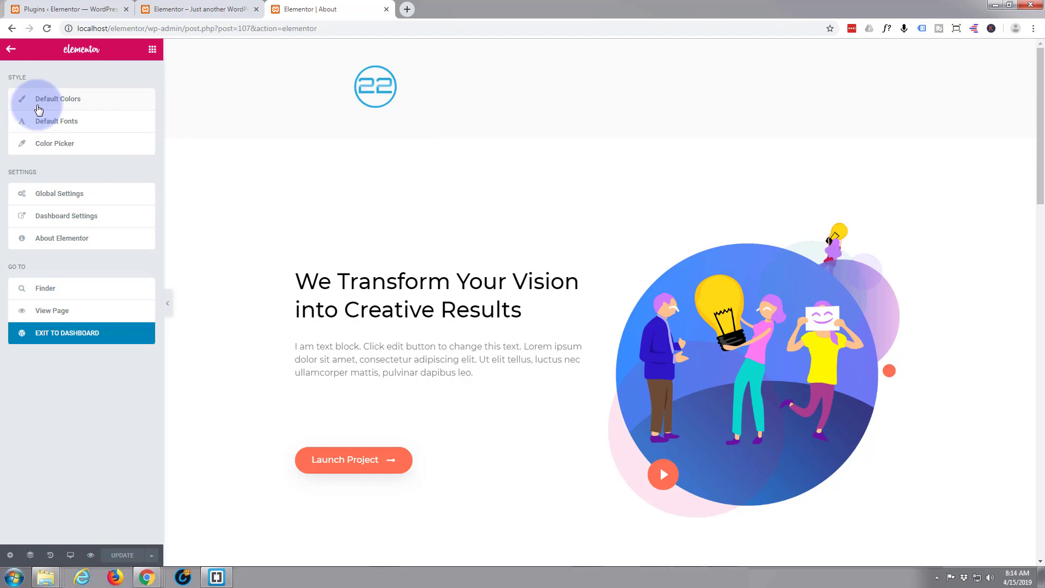
left_click(53, 340)
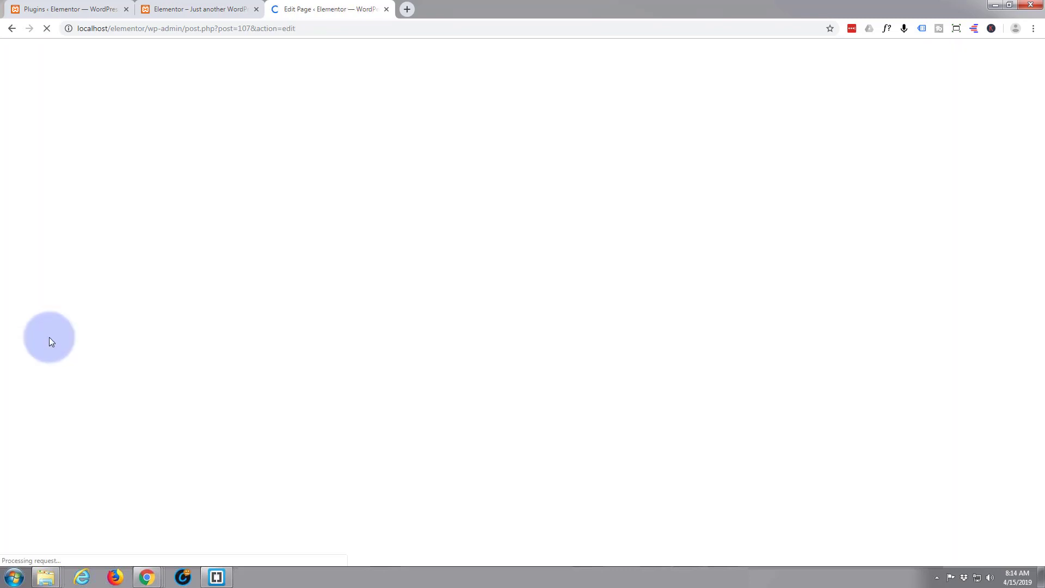
mouse_move(49, 338)
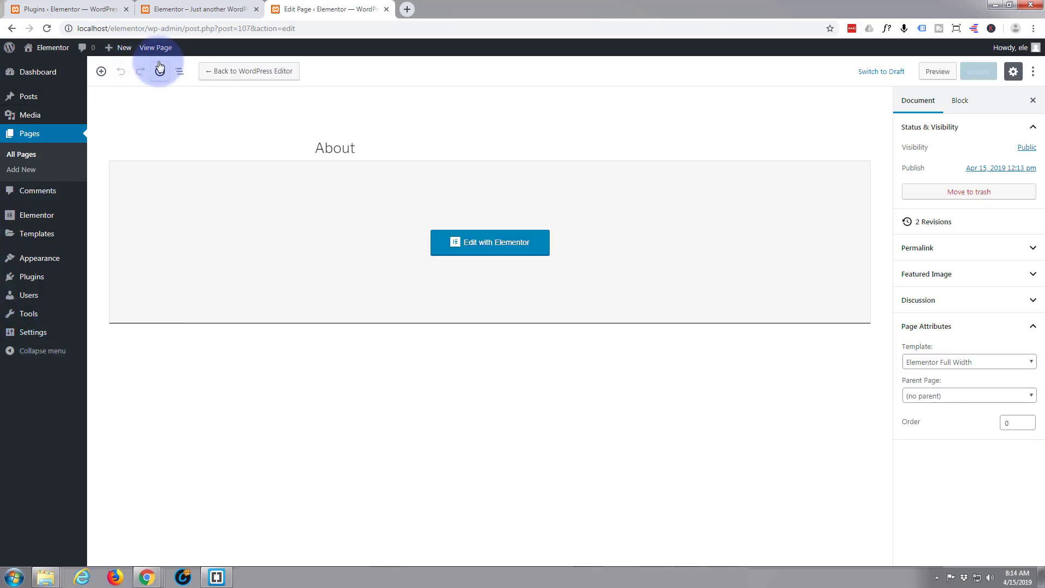
mouse_move(111, 49)
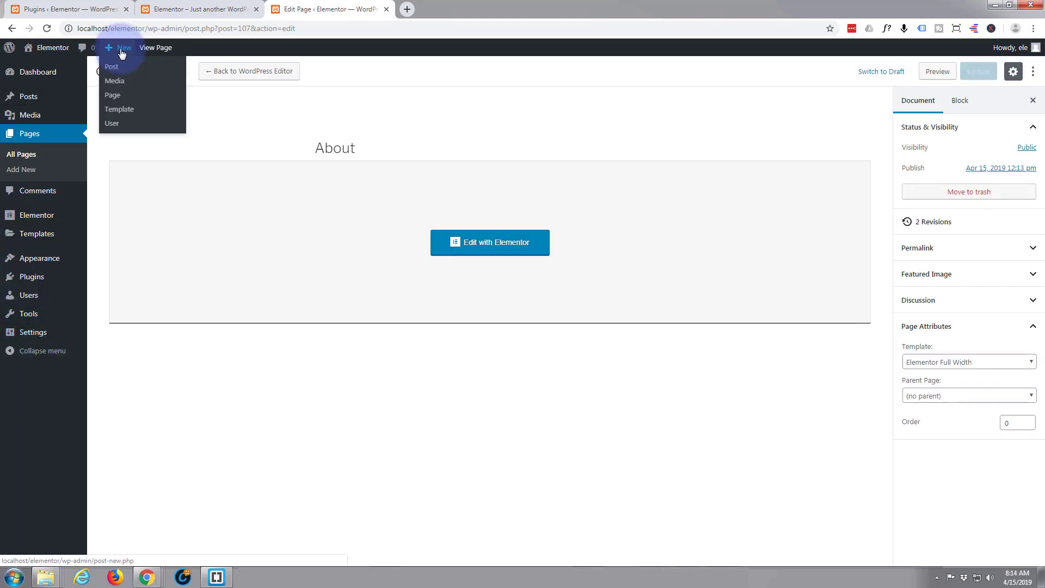
left_click(116, 99)
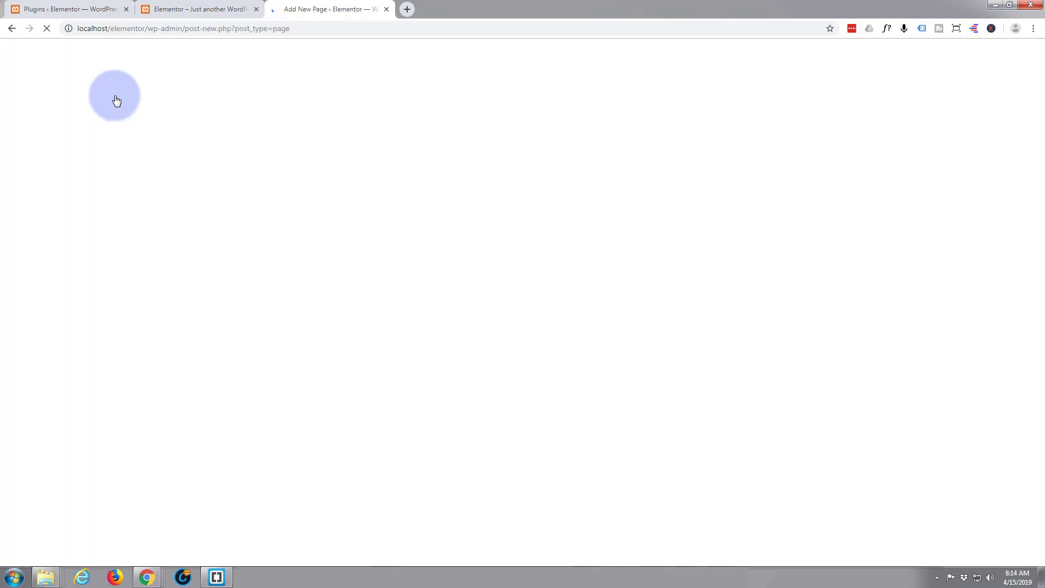
Title the page 'Services', set the Elementor Full Width template, publish it and open it in Elementor.
left_click(361, 154)
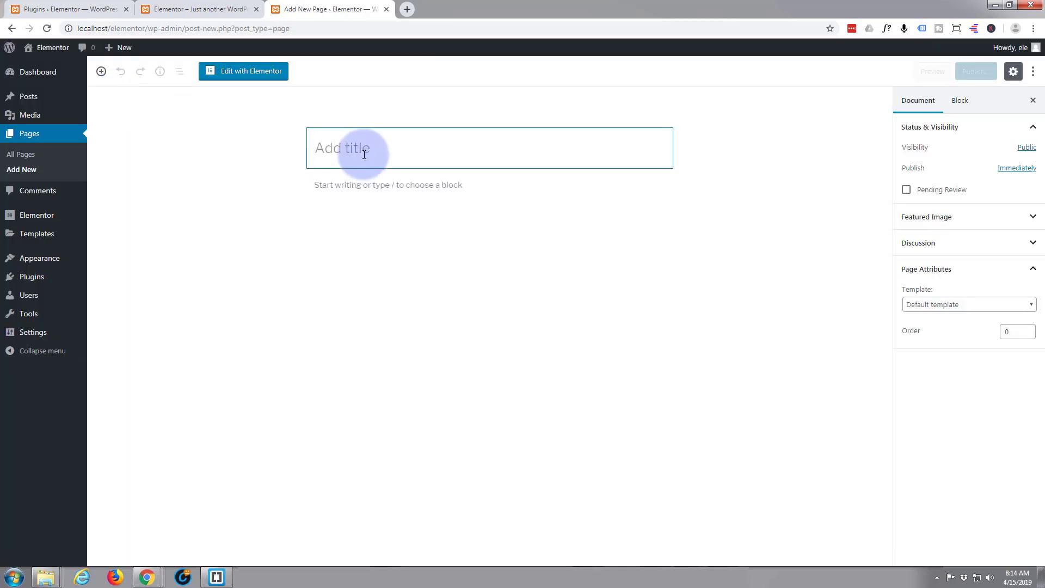
type("Services")
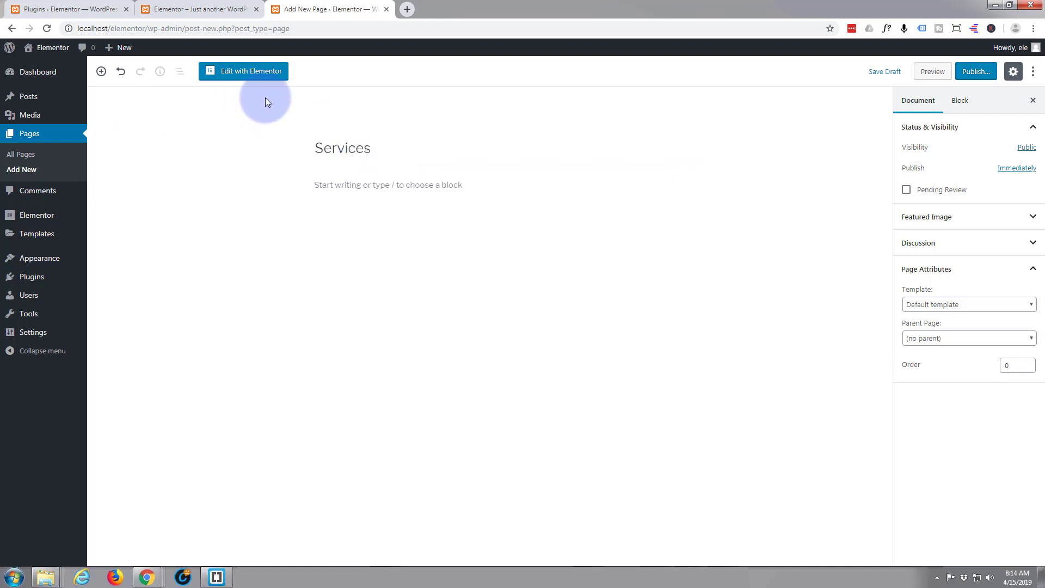
left_click(1024, 304)
left_click(990, 338)
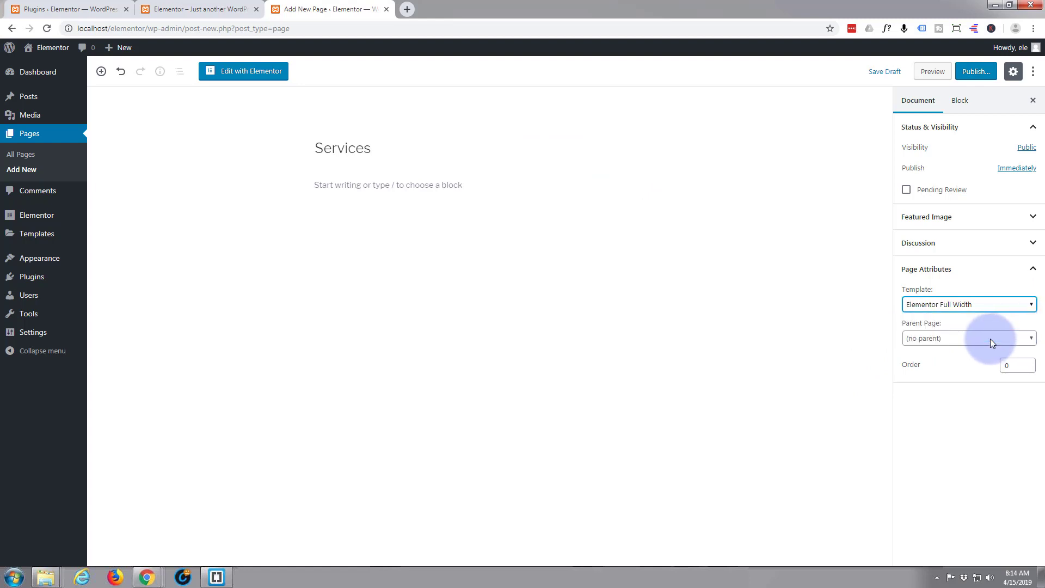
left_click(979, 73)
left_click(979, 71)
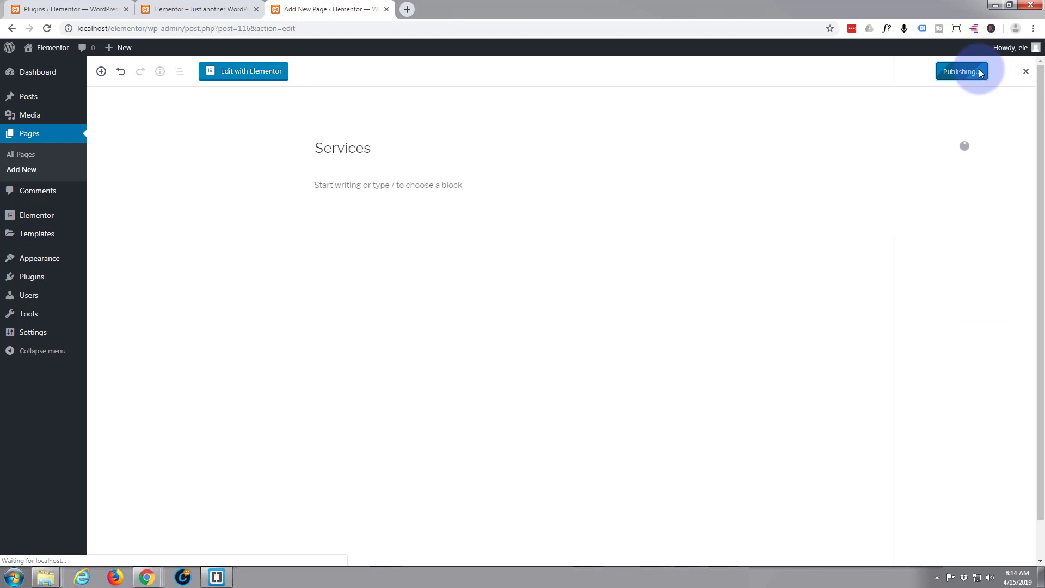
left_click(233, 72)
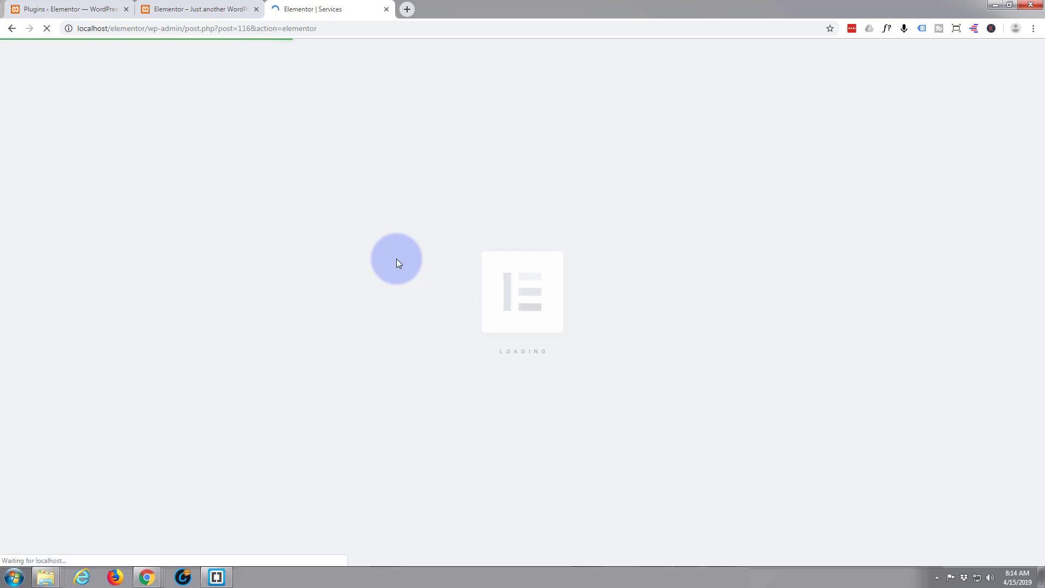
Insert the About – Personal template from the library's Pages tab into the Services page.
left_click(617, 253)
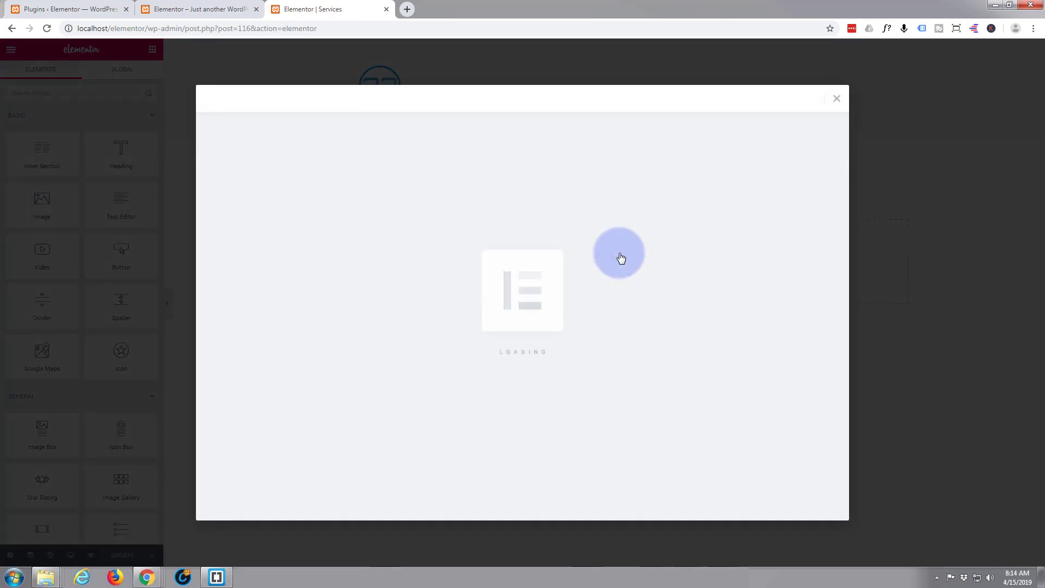
scroll(604, 252, "down", 2)
scroll(604, 252, "down", 10)
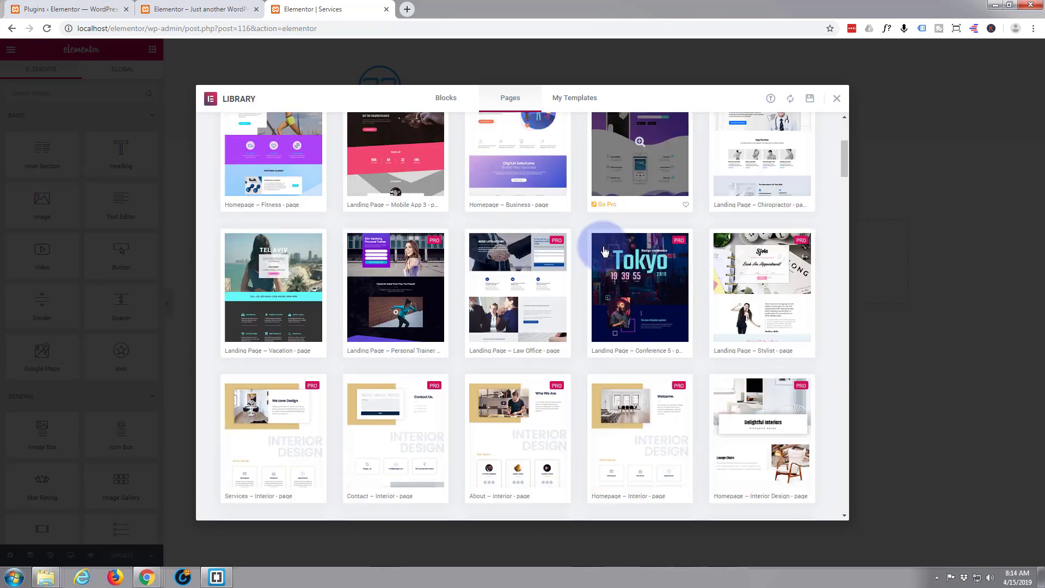
scroll(603, 250, "down", 4)
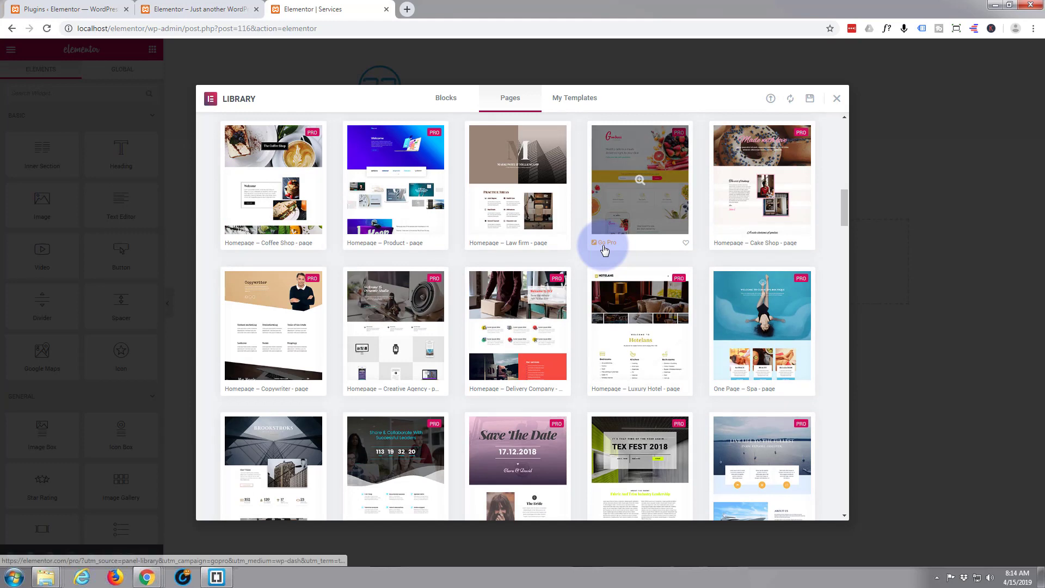
scroll(603, 248, "down", 3)
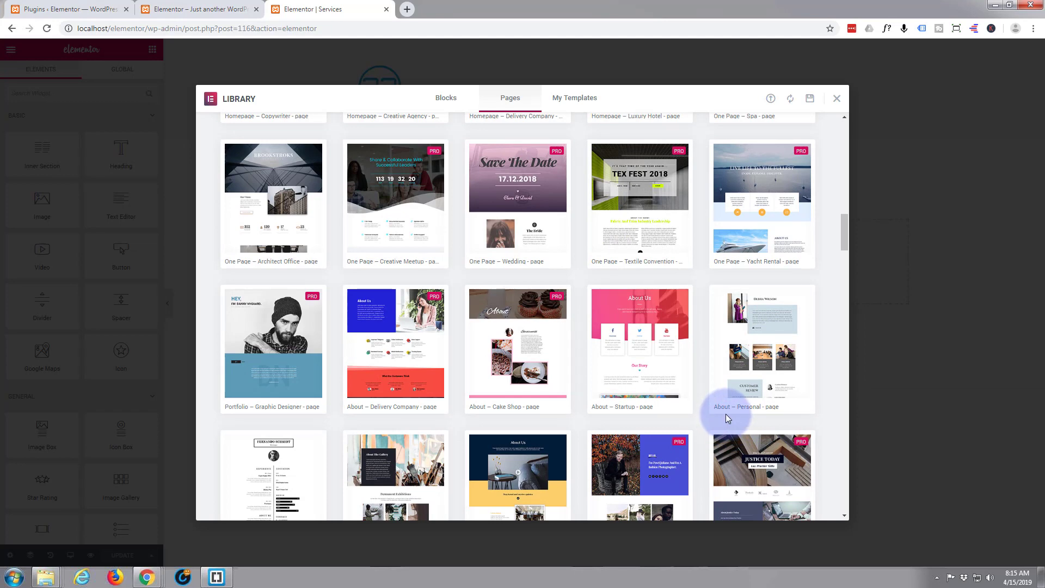
scroll(726, 414, "down", 3)
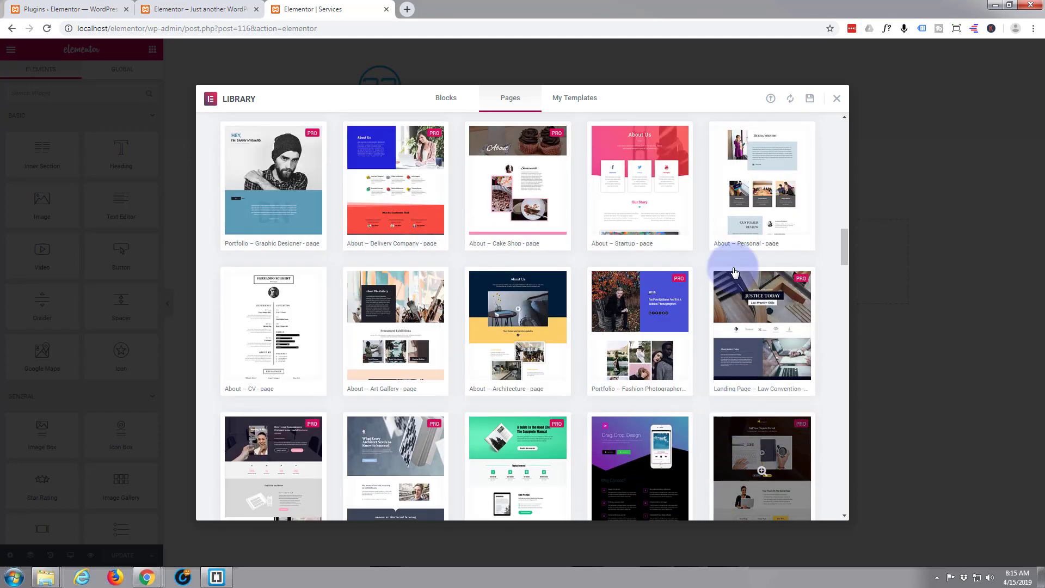
left_click(731, 244)
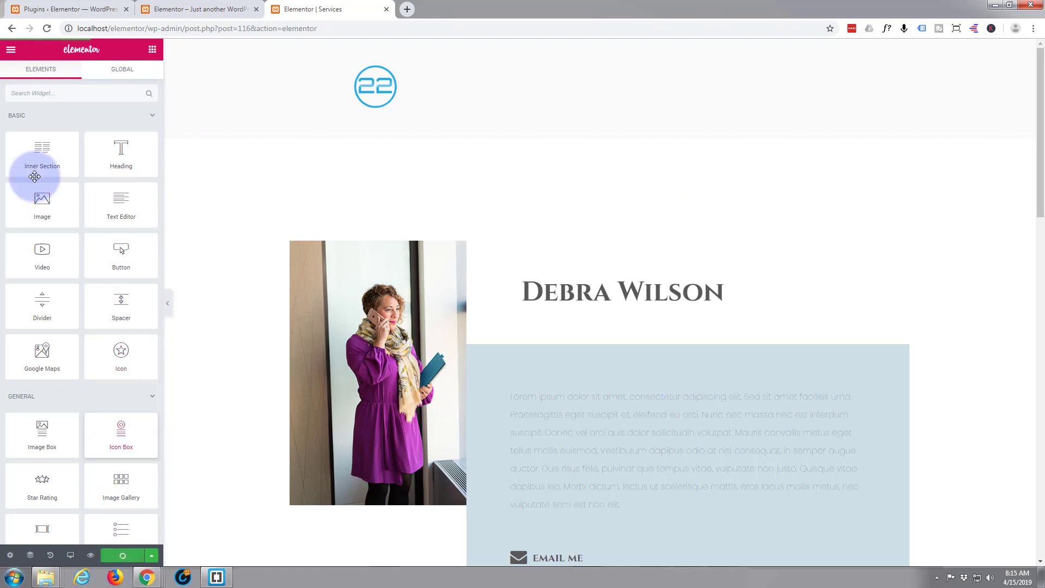
left_click(10, 51)
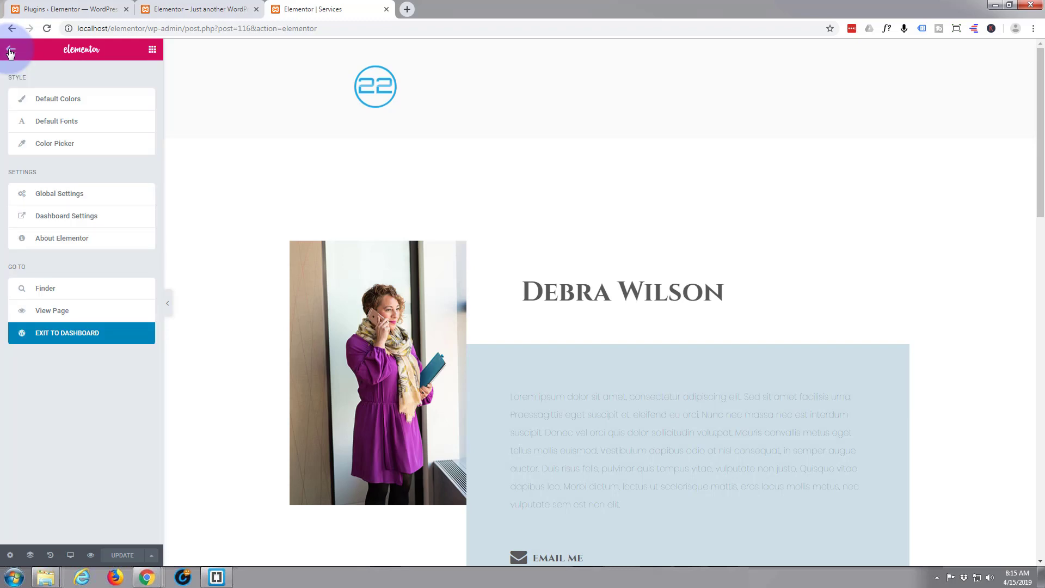
Return to the dashboard and publish a new 'Portfolio' page with the Elementor Full Width template.
left_click(72, 336)
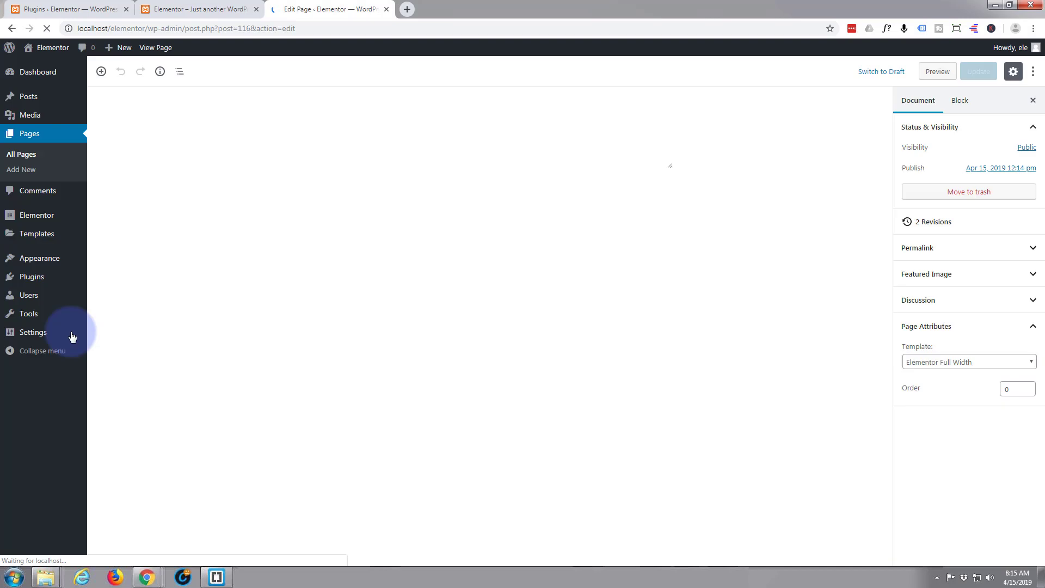
mouse_move(110, 49)
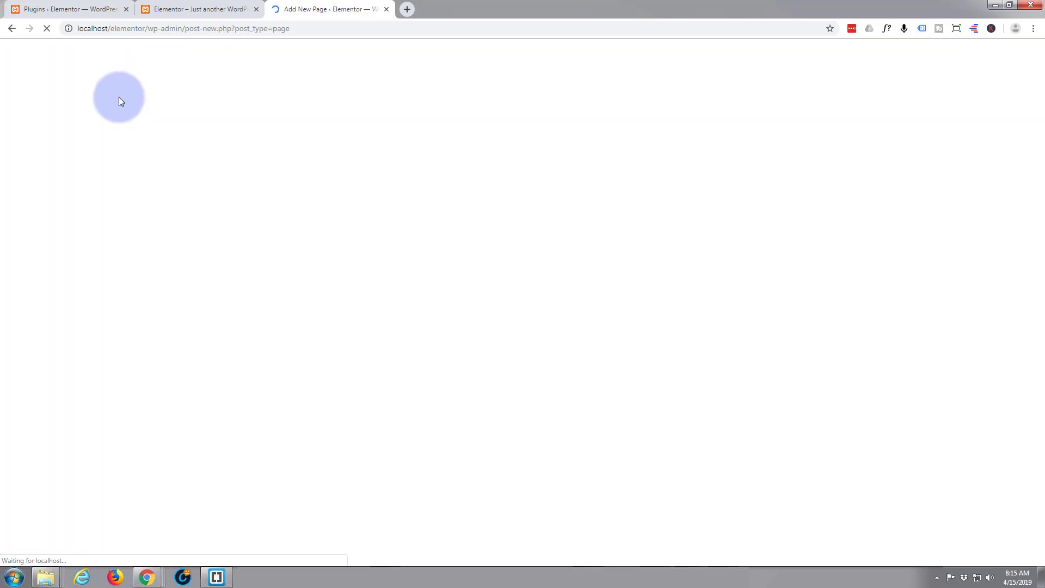
left_click(357, 157)
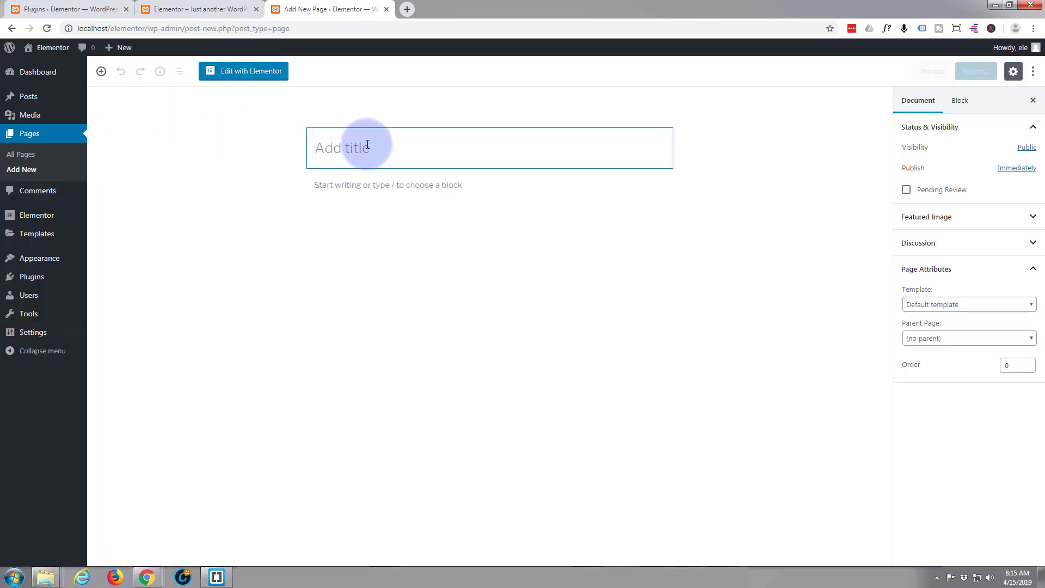
type("Portfolio")
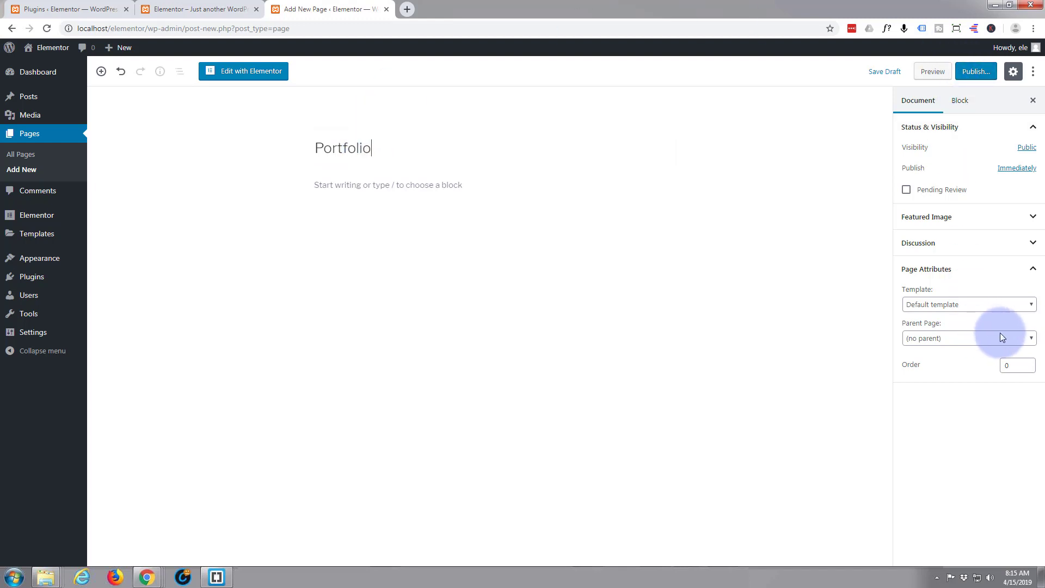
left_click(1030, 306)
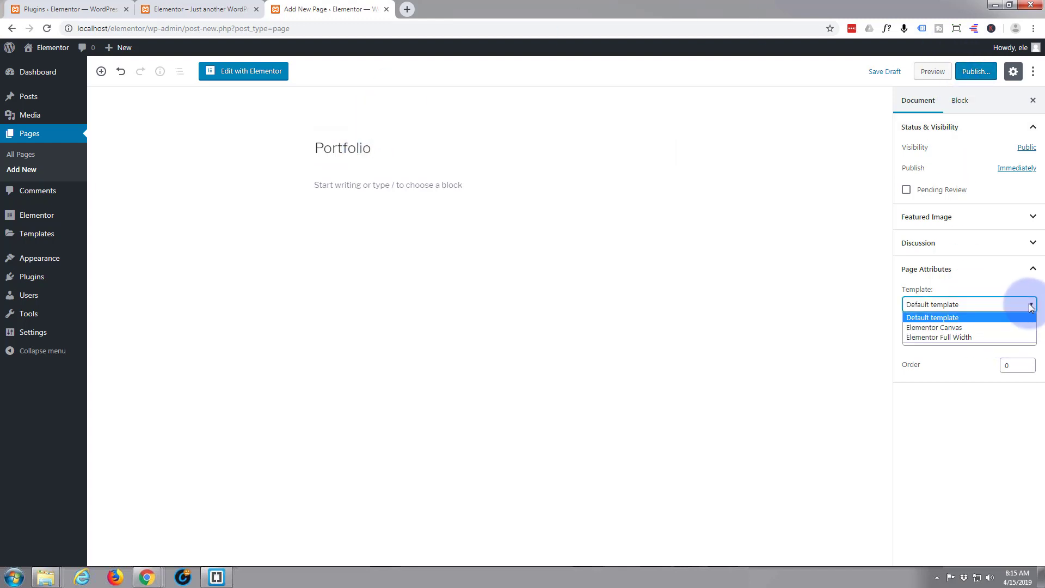
left_click(951, 338)
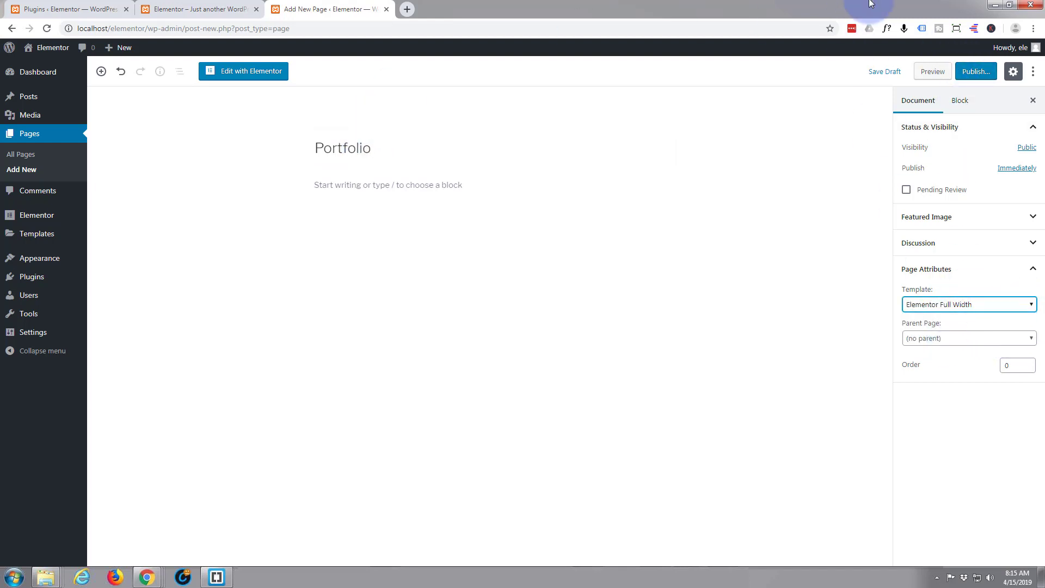
left_click(974, 72)
left_click(974, 71)
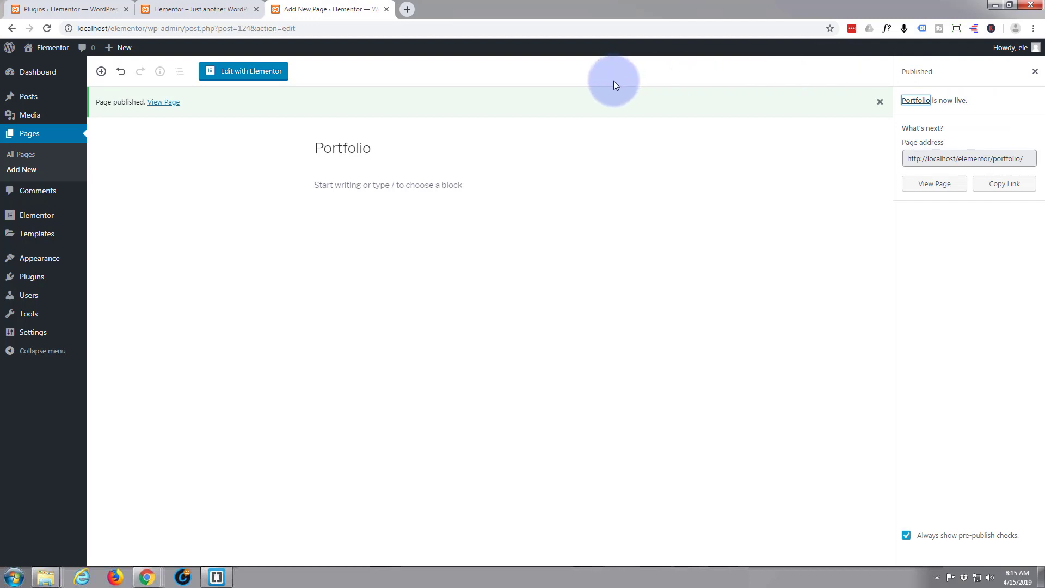
Open Portfolio in Elementor and insert the Landing Page – Tourism 1 template from the library.
left_click(247, 72)
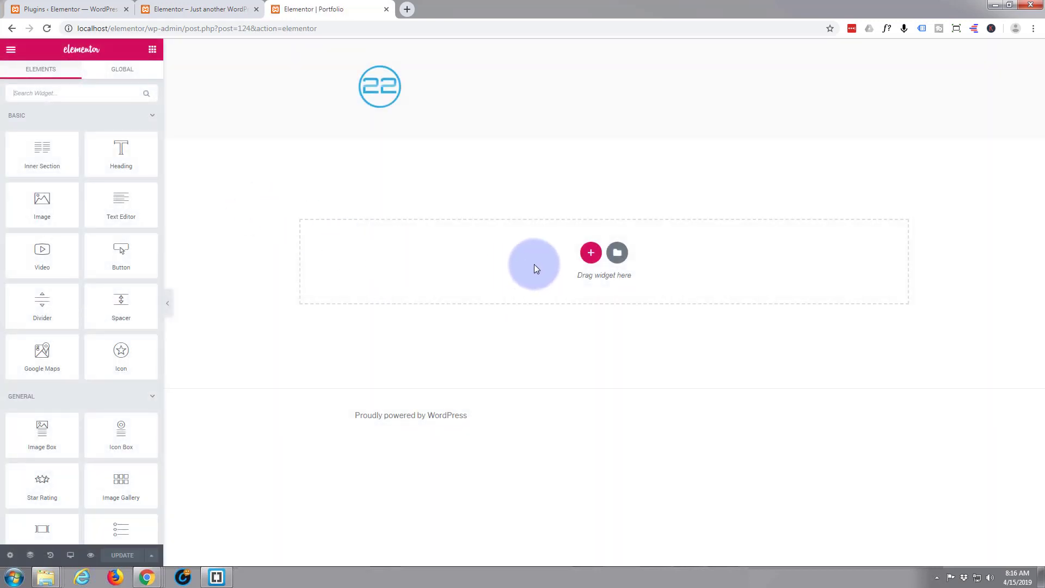
left_click(617, 253)
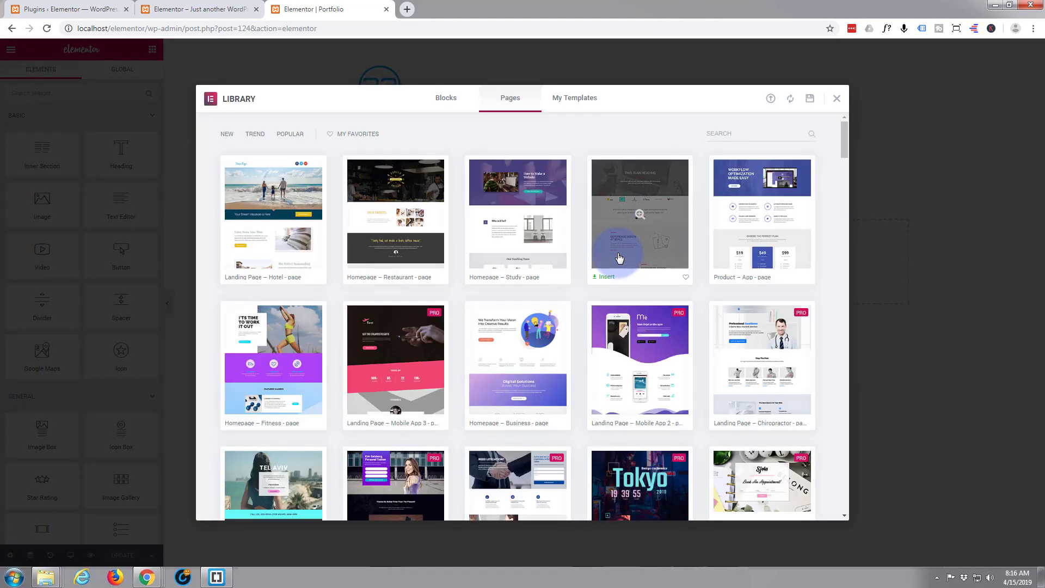
scroll(634, 218, "down", 5)
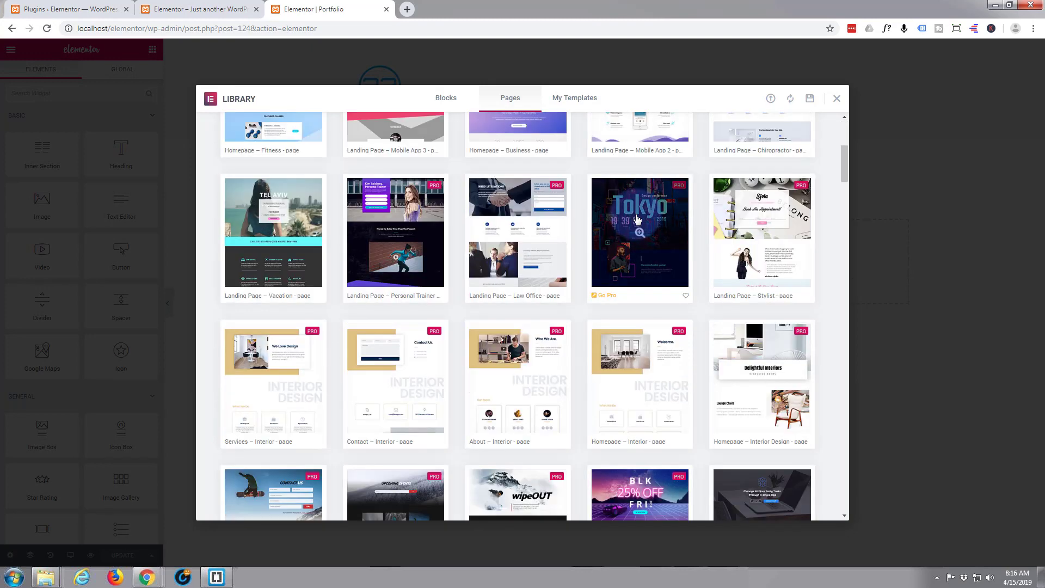
scroll(636, 215, "down", 2)
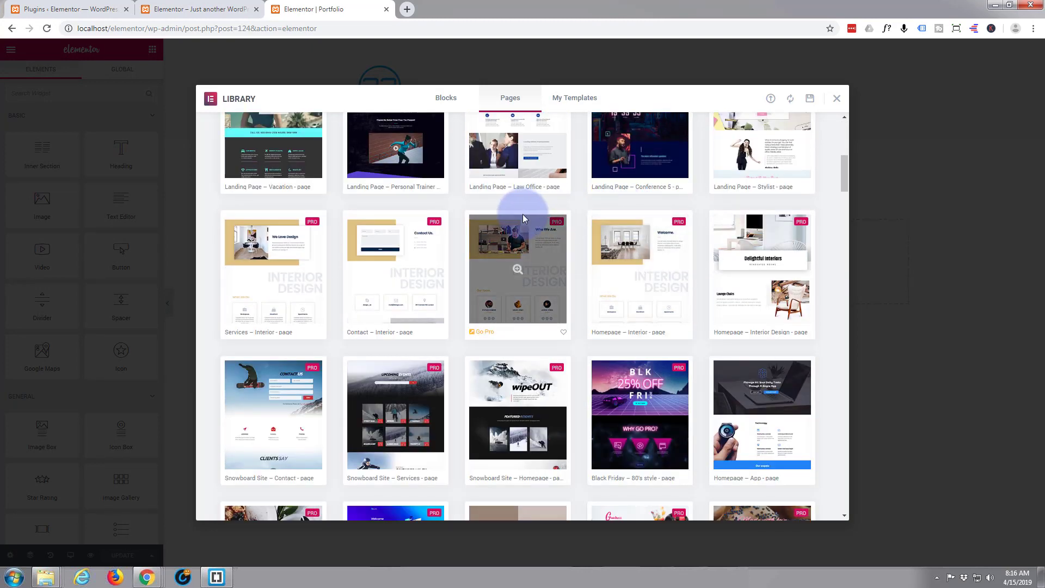
scroll(428, 225, "down", 3)
scroll(429, 229, "down", 4)
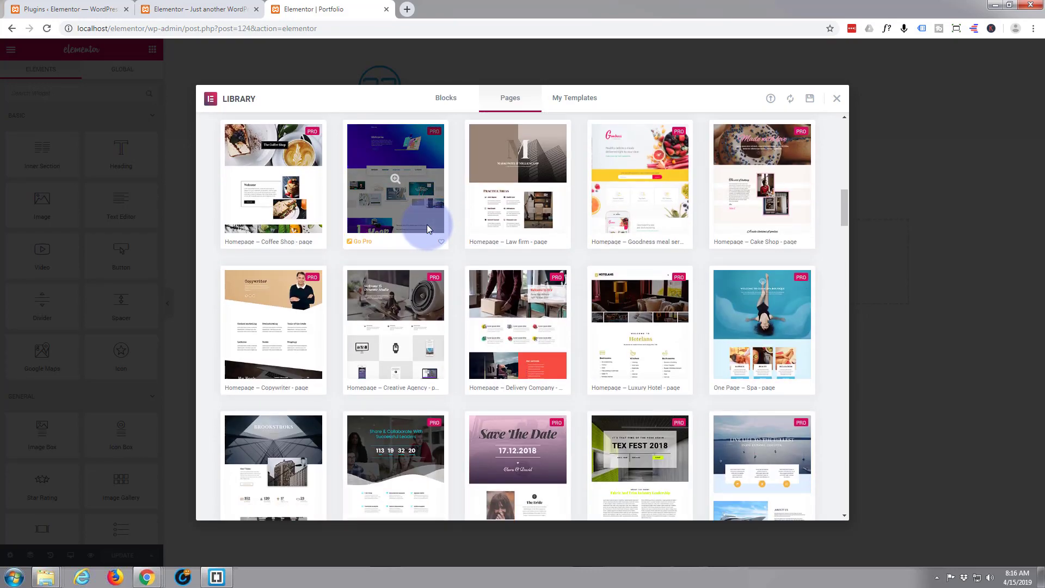
scroll(428, 226, "down", 7)
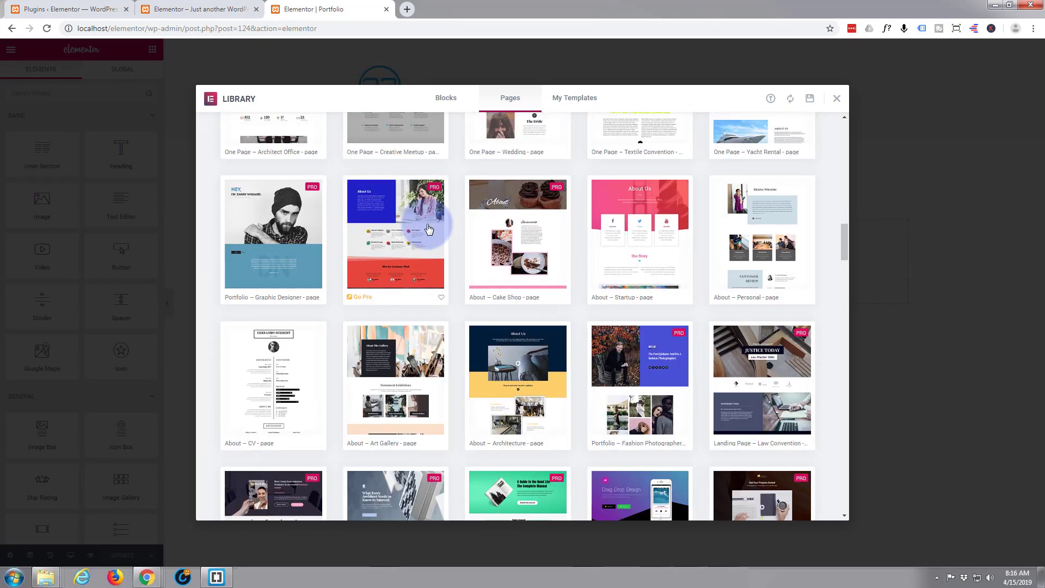
scroll(429, 229, "down", 5)
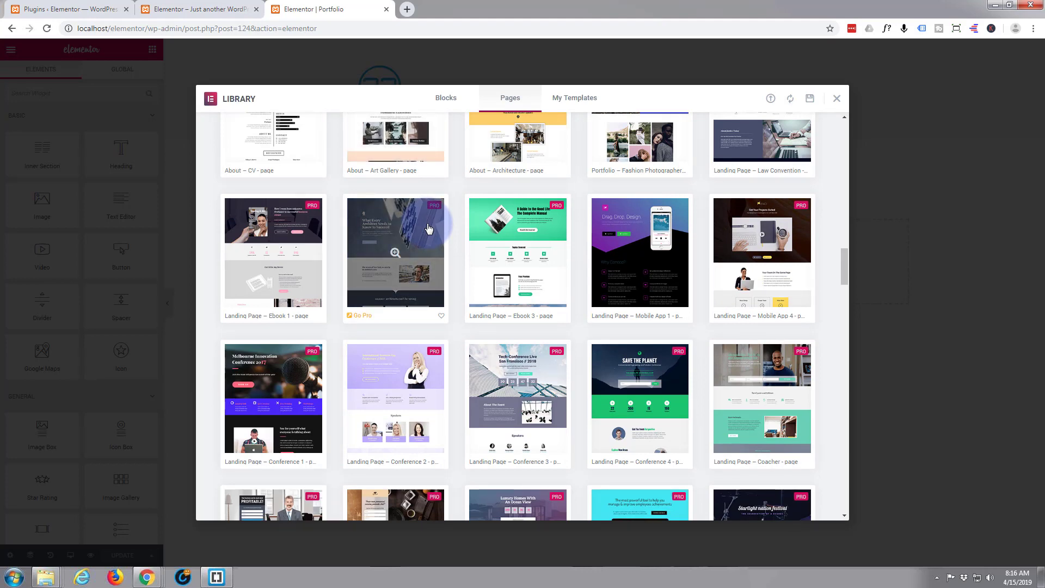
scroll(428, 227, "down", 2)
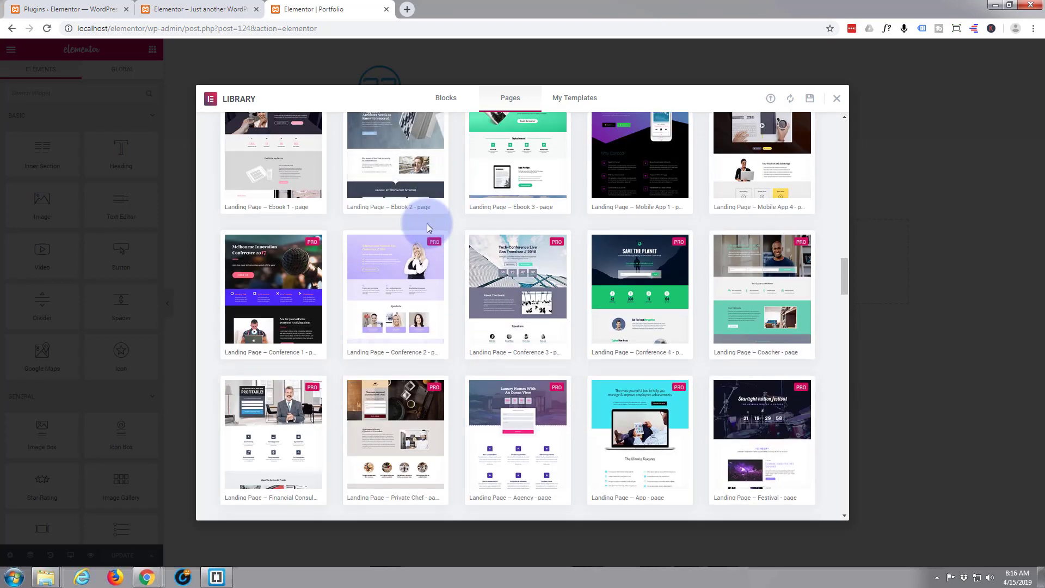
scroll(428, 227, "down", 3)
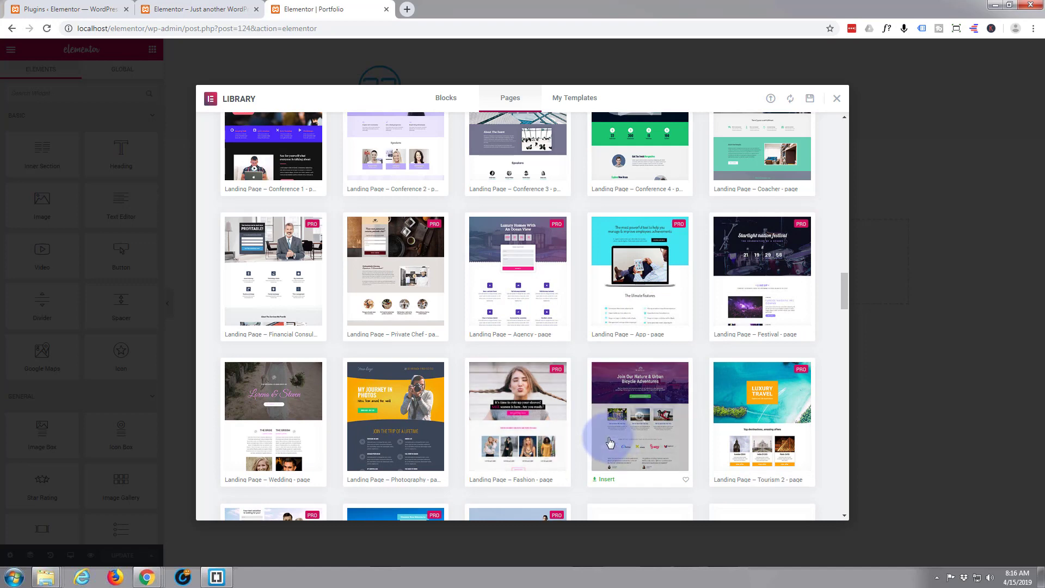
left_click(605, 480)
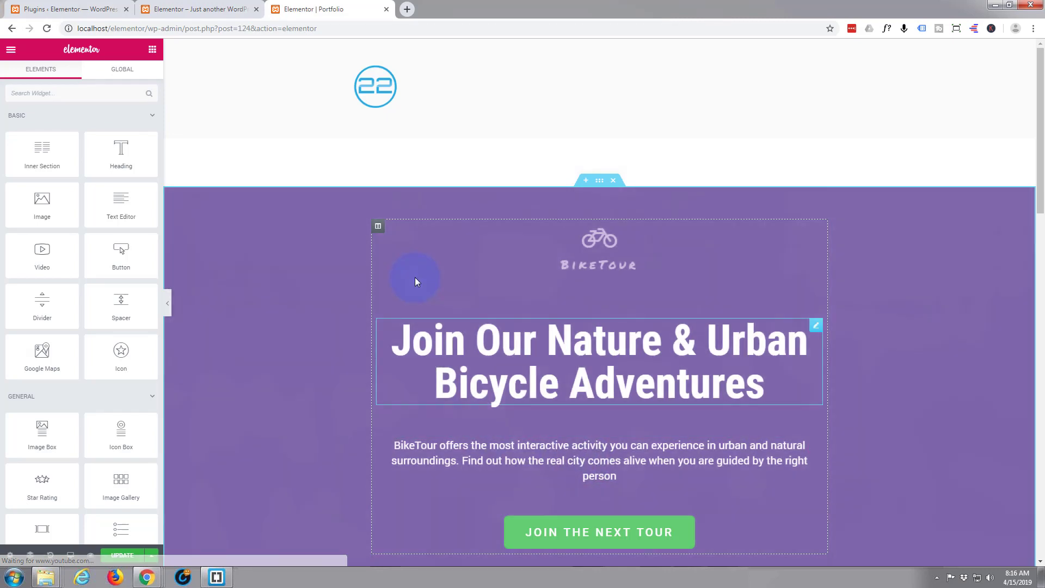
Inspect the hero heading, JOIN THE NEXT TOUR button and first image column settings.
scroll(414, 277, "down", 2)
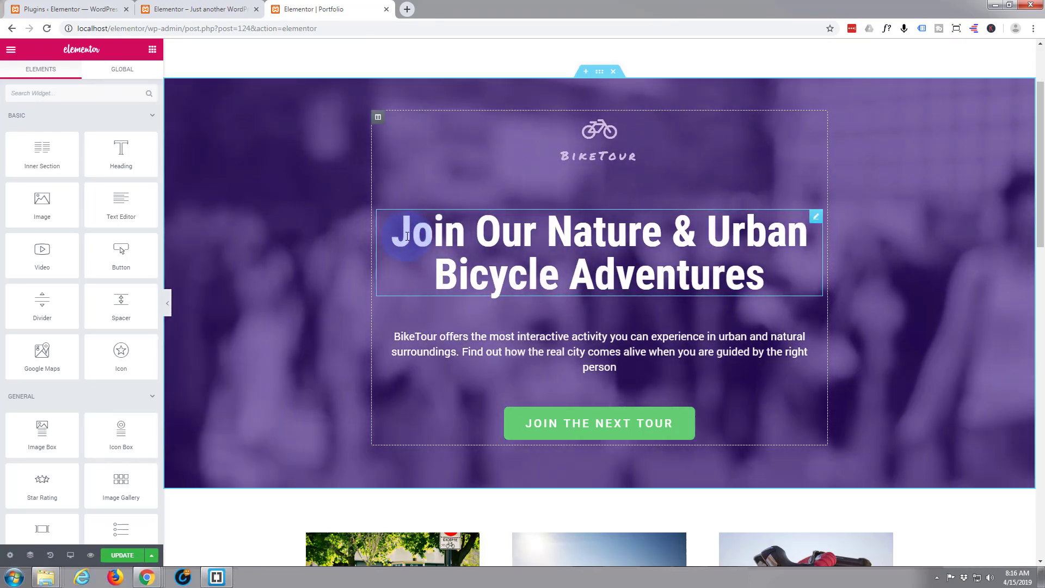
left_click(398, 234)
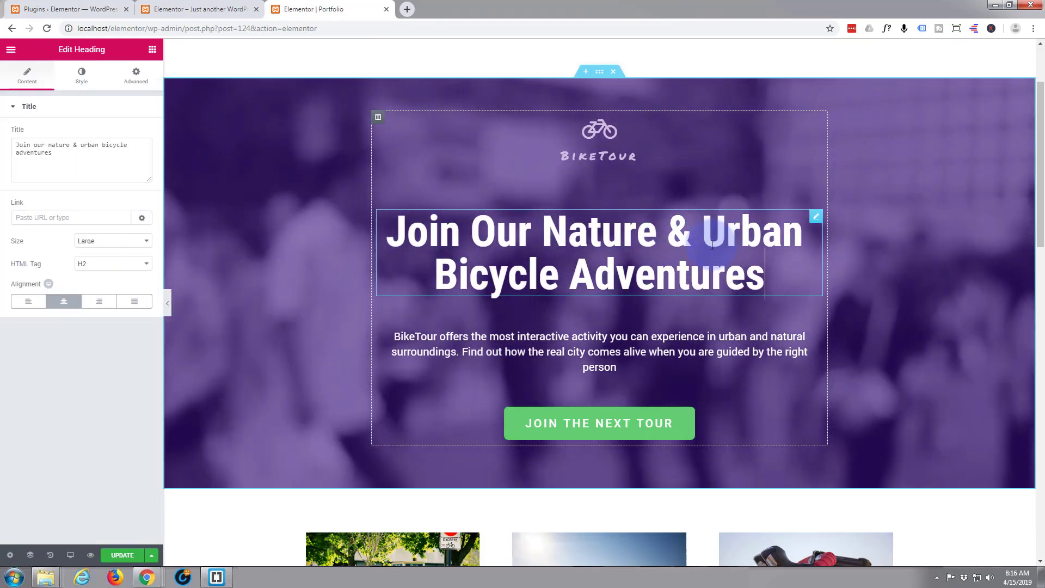
scroll(502, 299, "down", 3)
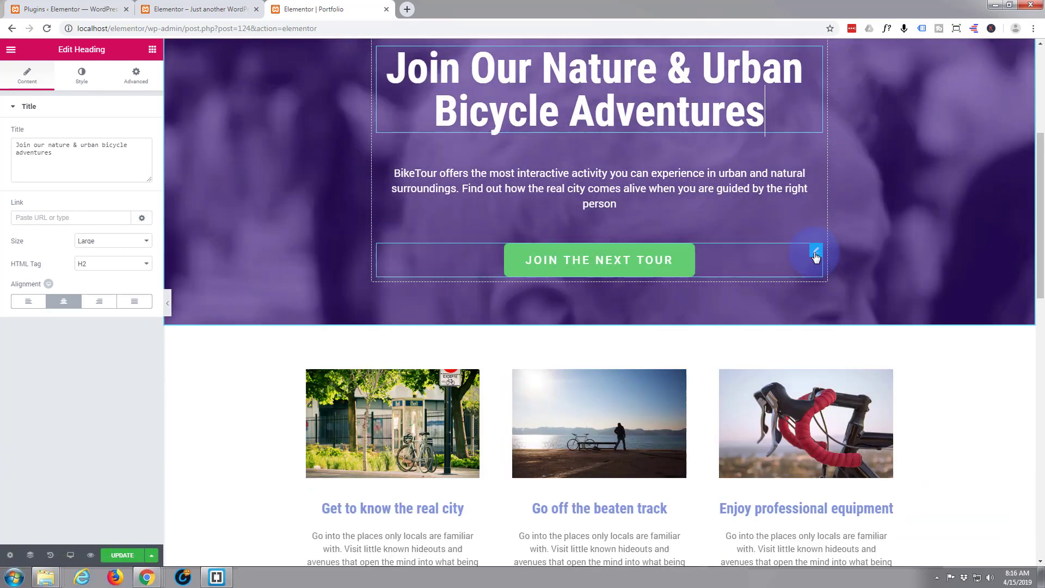
left_click(816, 253)
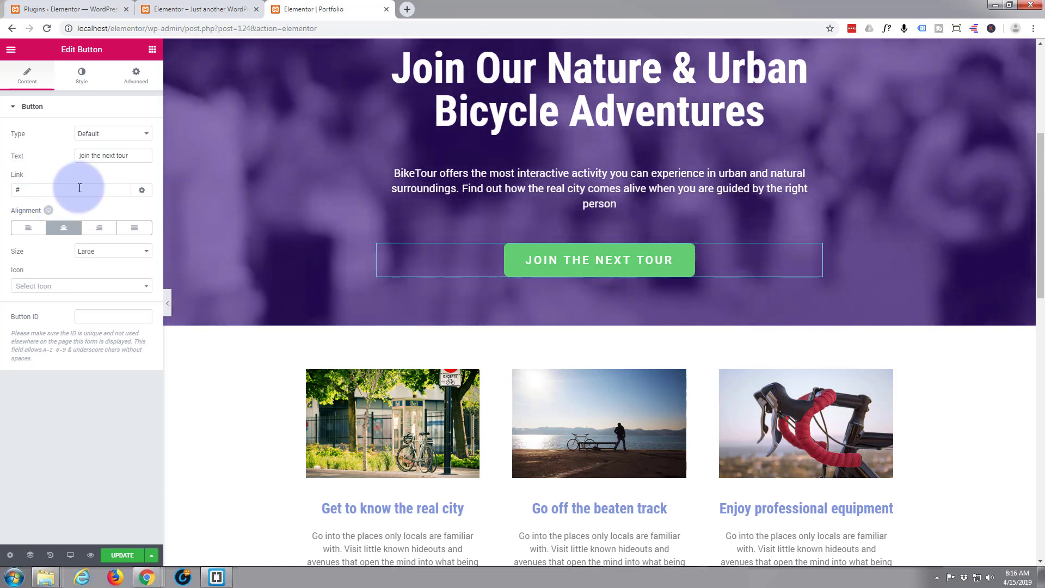
scroll(223, 309, "down", 3)
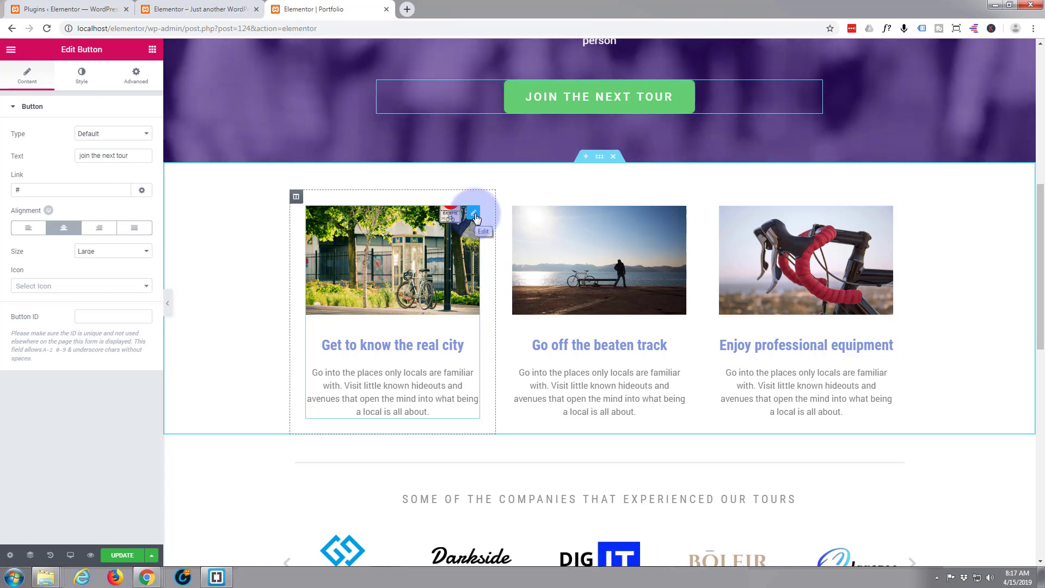
left_click(473, 212)
mouse_move(95, 180)
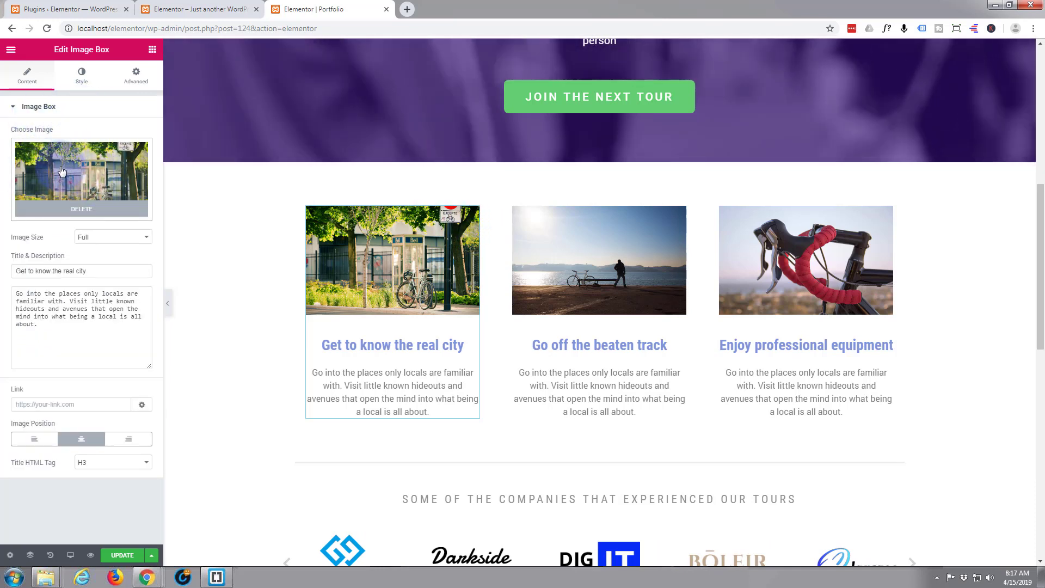
left_click(15, 271)
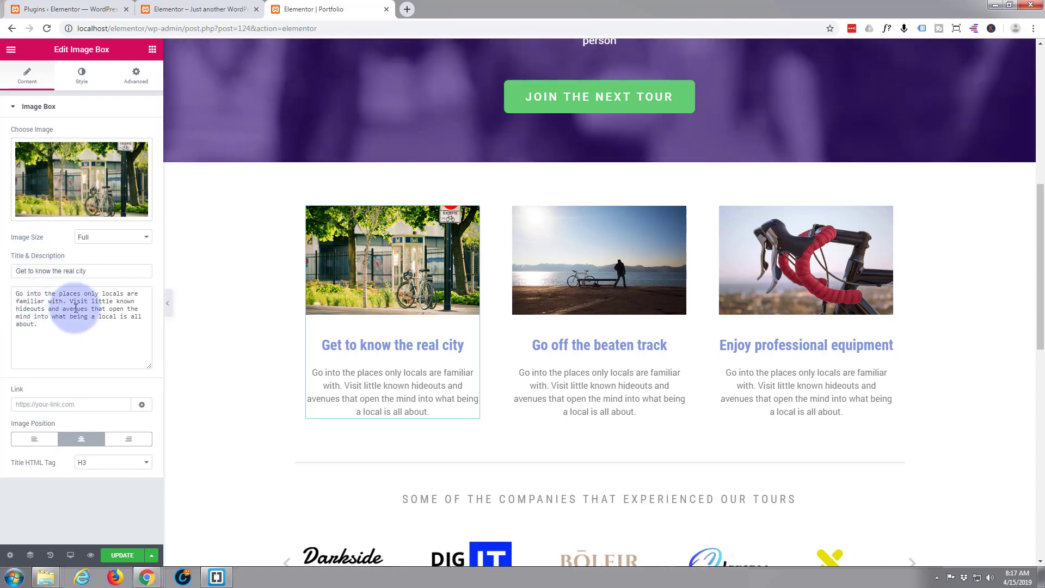
Review the rest of the BikeTour page and save the Portfolio page with UPDATE.
scroll(228, 298, "down", 3)
scroll(229, 296, "down", 2)
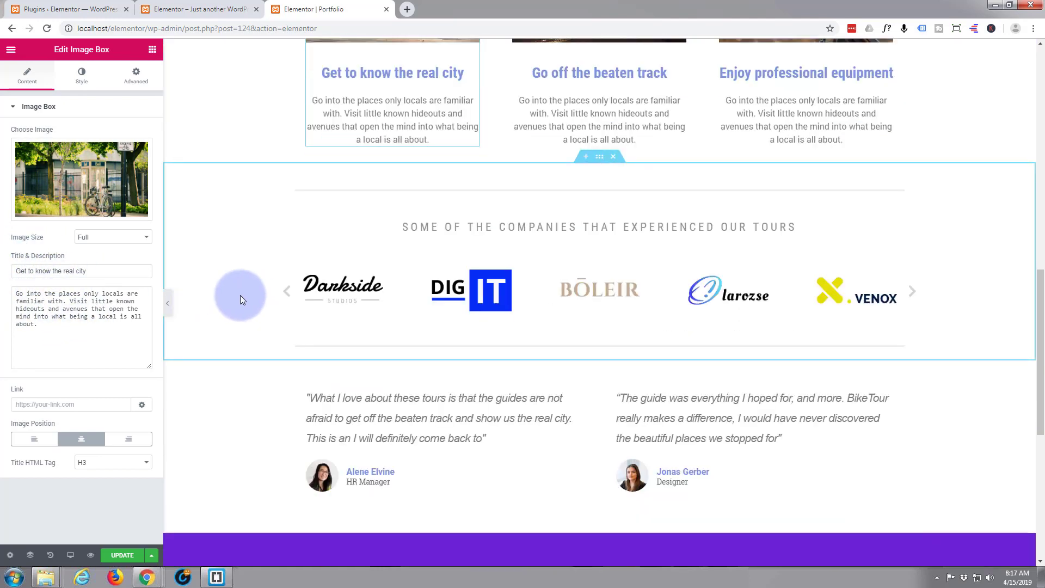
scroll(240, 296, "down", 5)
scroll(240, 299, "down", 2)
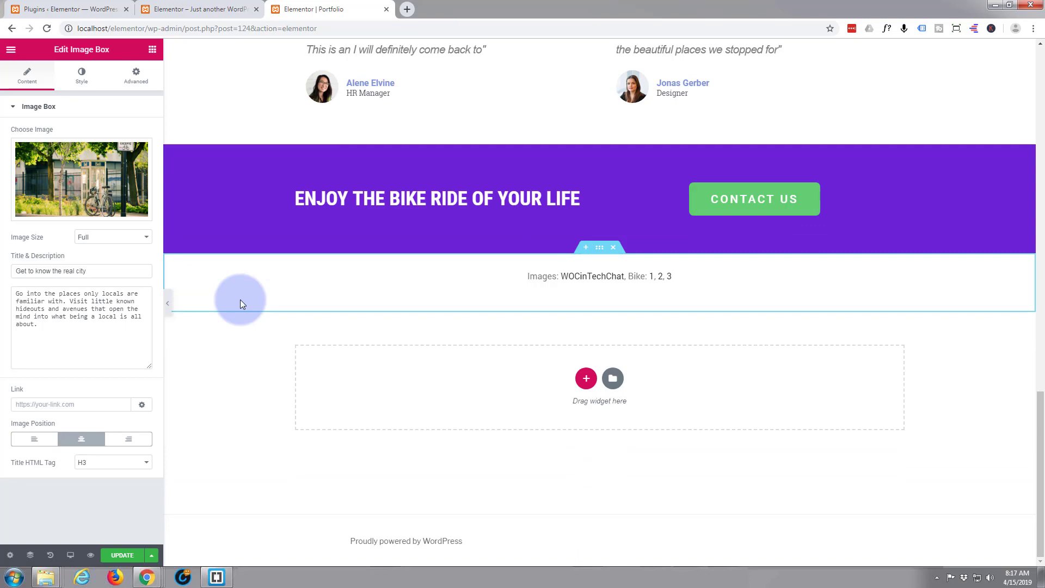
scroll(240, 299, "up", 5)
scroll(240, 300, "up", 15)
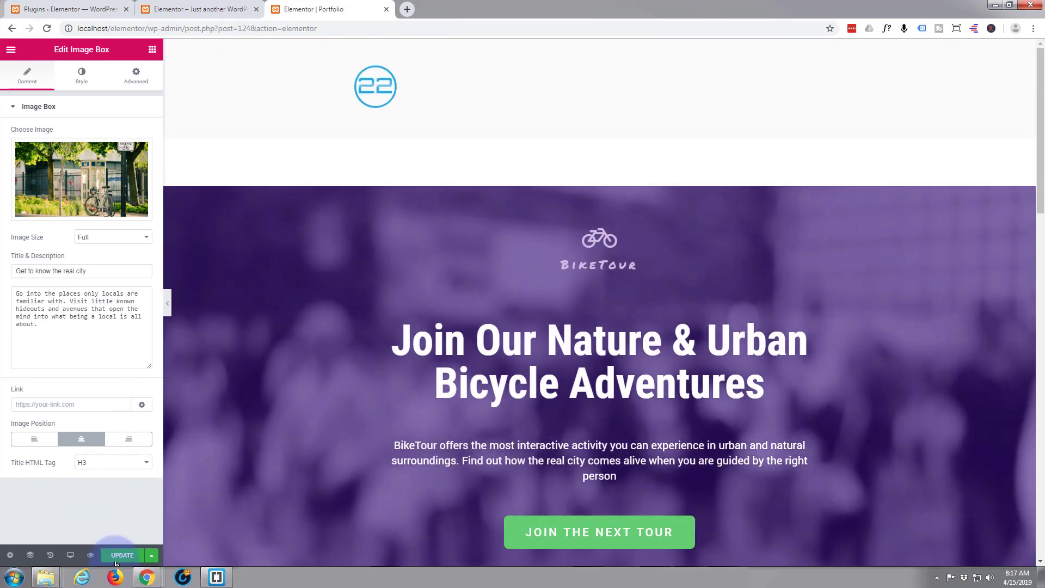
left_click(115, 556)
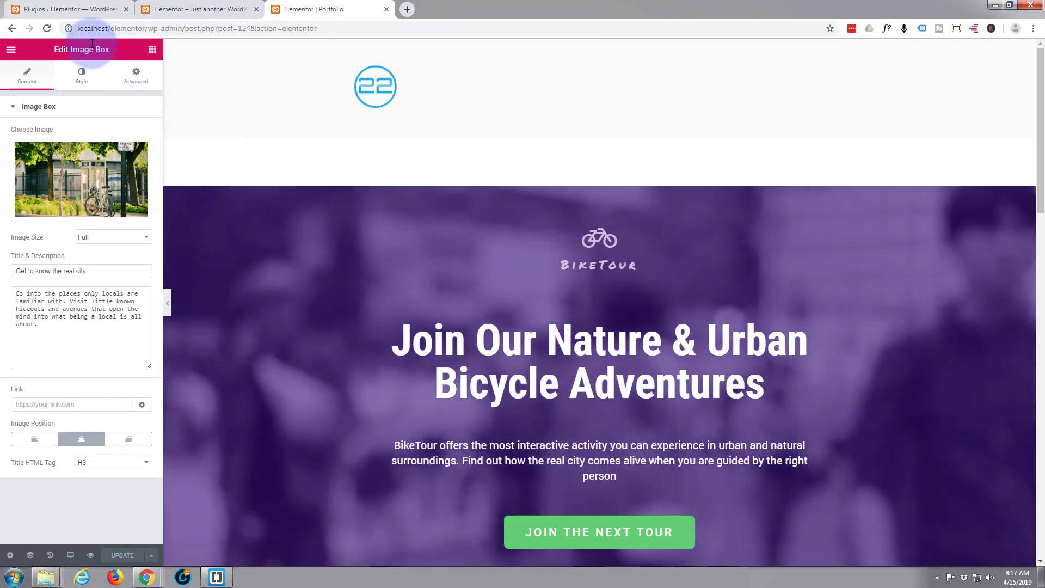
Exit the Portfolio page's Elementor editor to the dashboard and head to + New > Page.
left_click(12, 52)
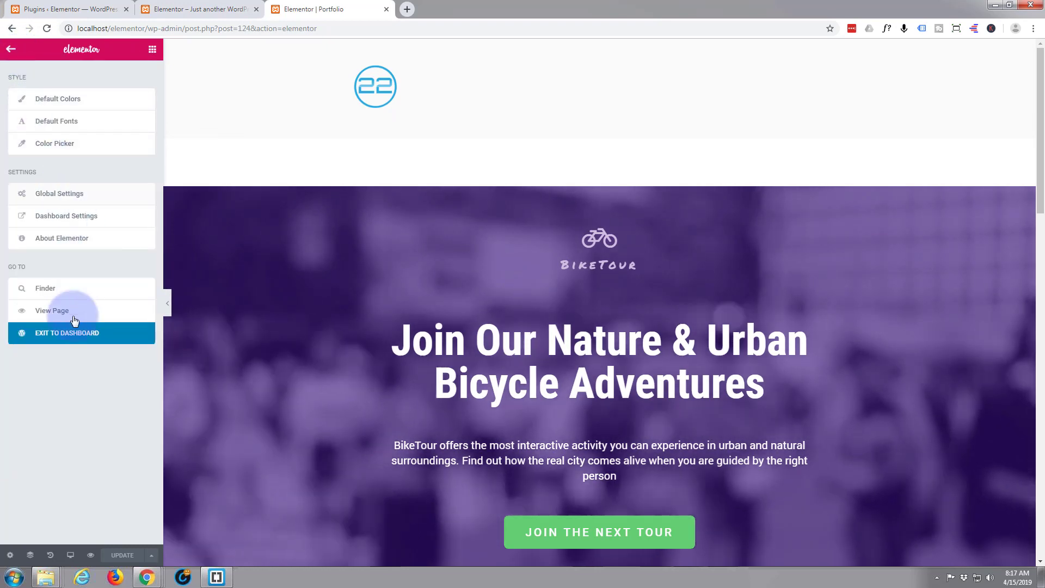
left_click(71, 333)
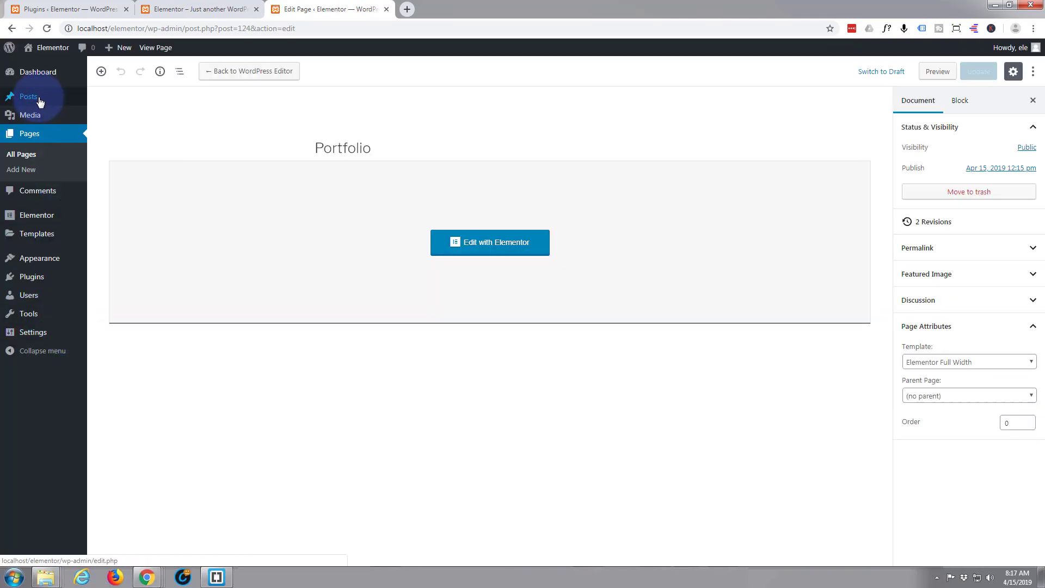
mouse_move(115, 48)
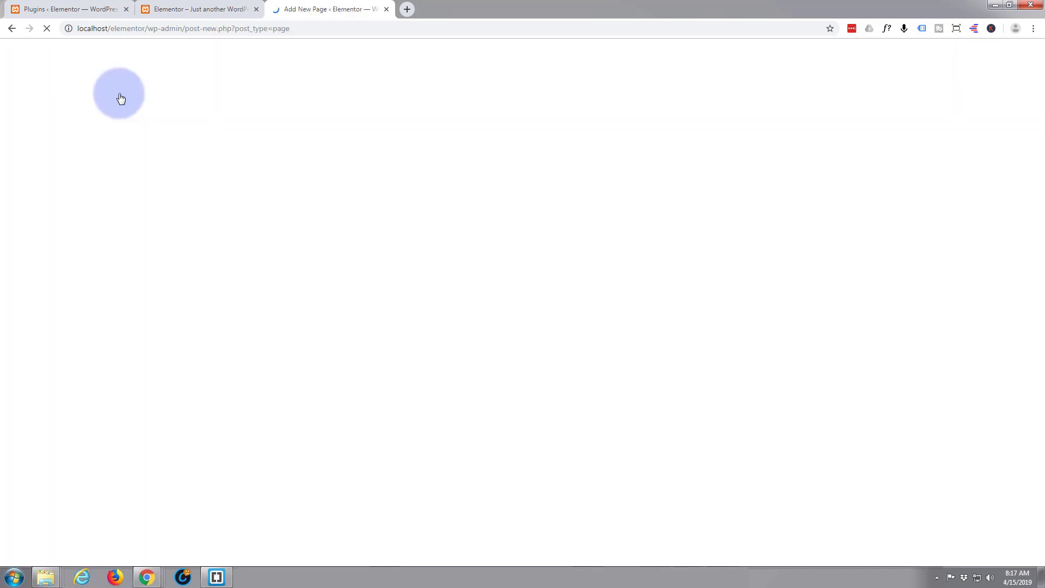
Title the new page 'Contact' and set its template to Elementor Full Width.
left_click(343, 146)
type("Contact")
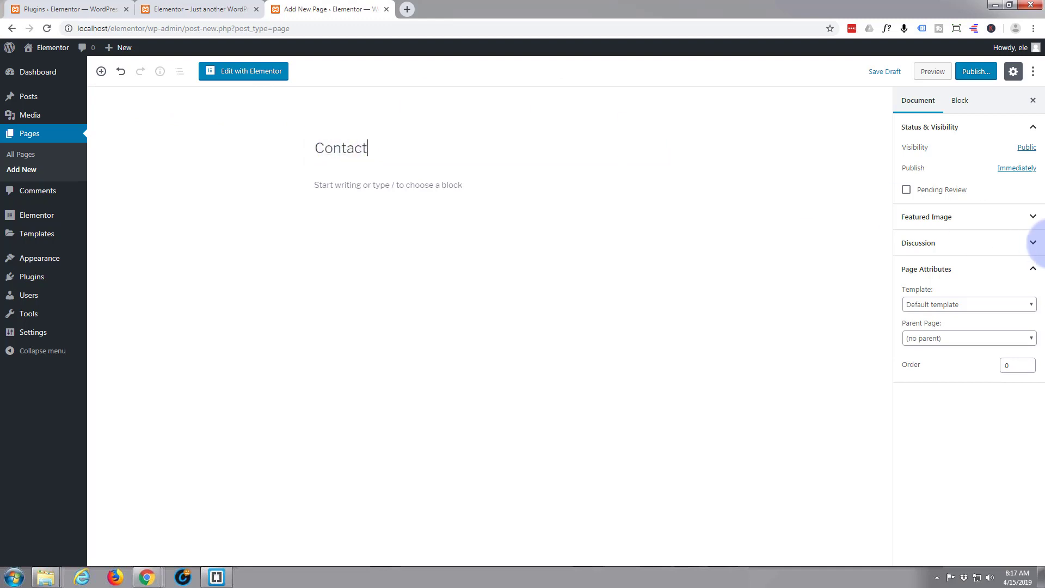
left_click(1030, 308)
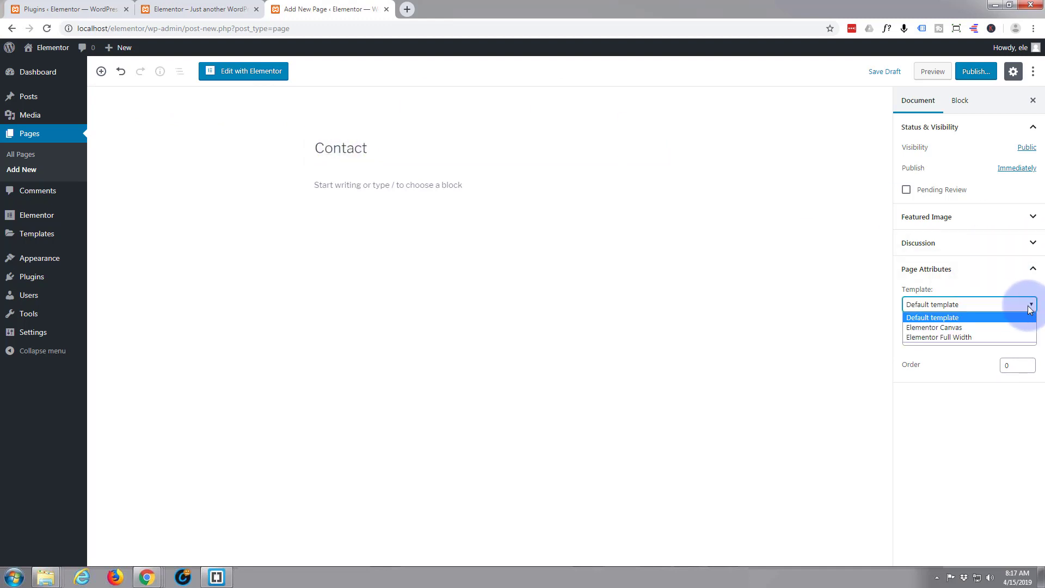
left_click(970, 337)
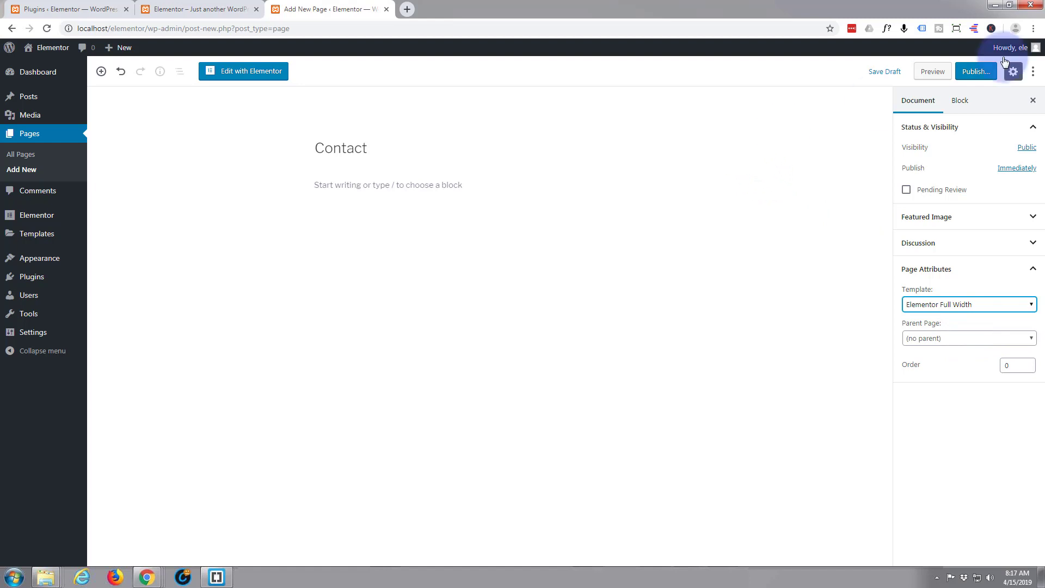
Publish the Contact page and open it in Elementor.
left_click(977, 72)
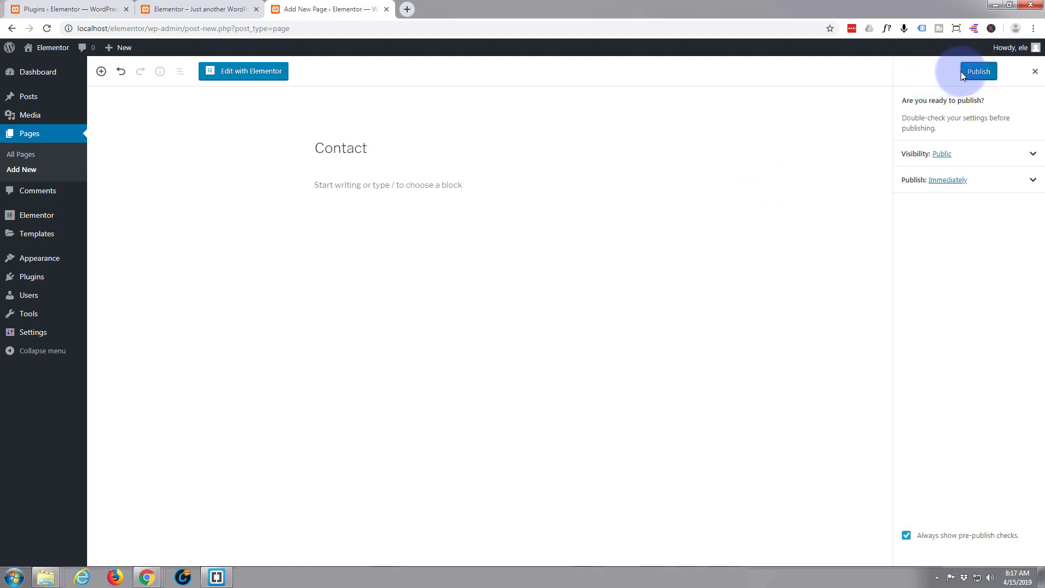
left_click(975, 75)
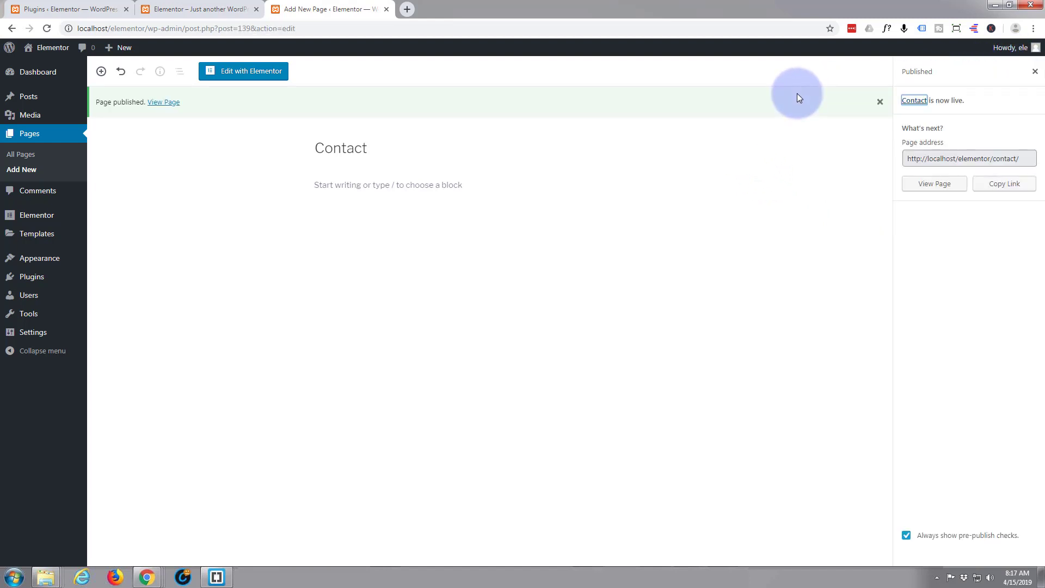
left_click(258, 72)
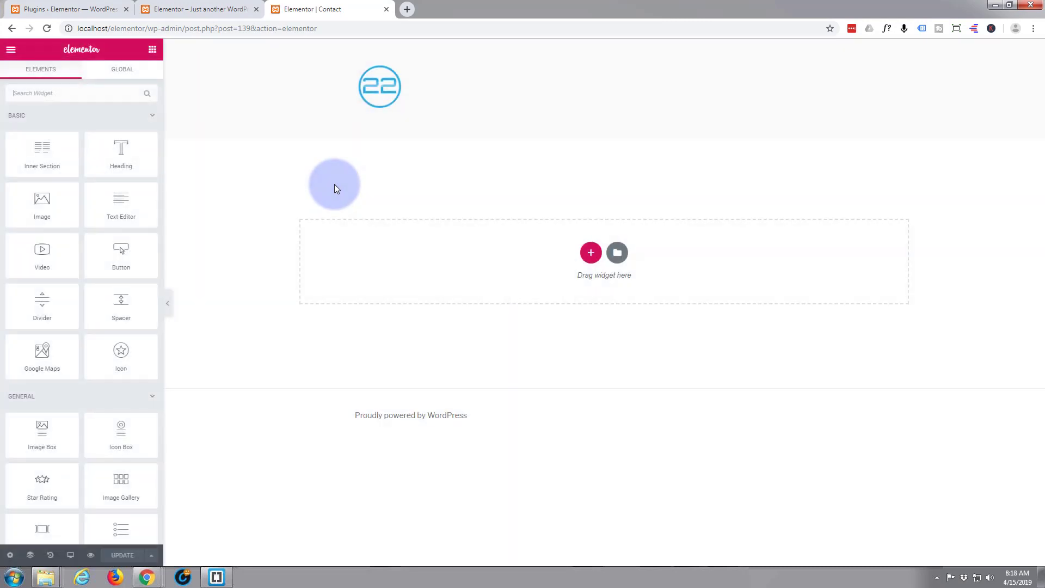
Insert the Hero UI Kit template from the bottom of the library's Pages list.
left_click(619, 254)
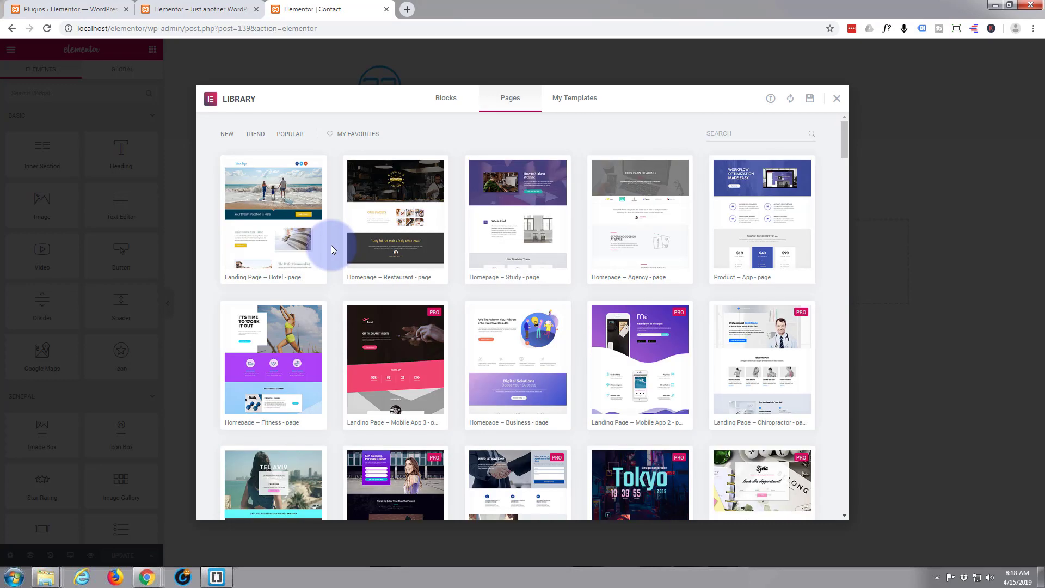
scroll(331, 245, "down", 7)
scroll(331, 247, "down", 20)
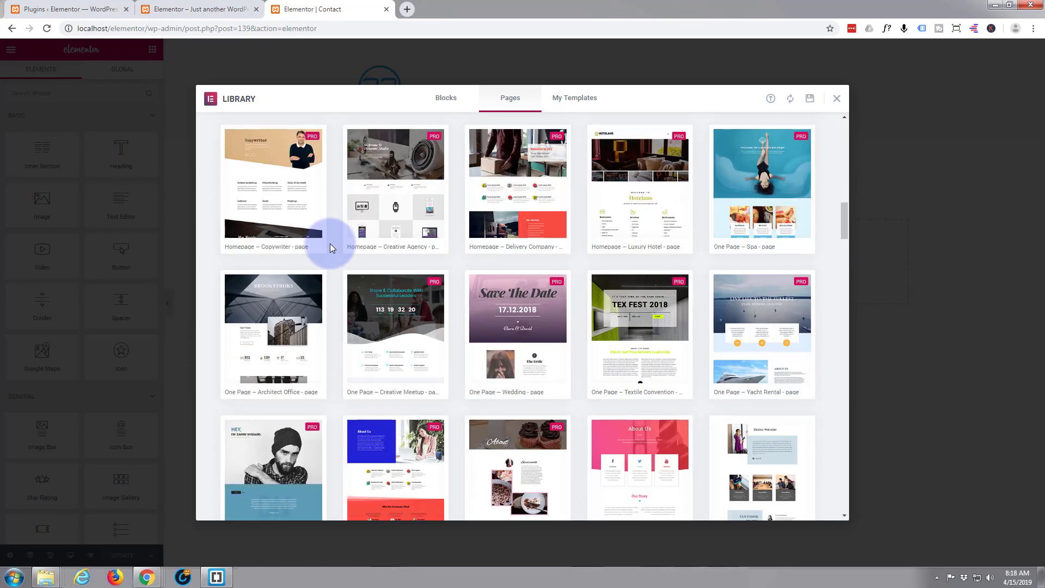
scroll(329, 243, "down", 20)
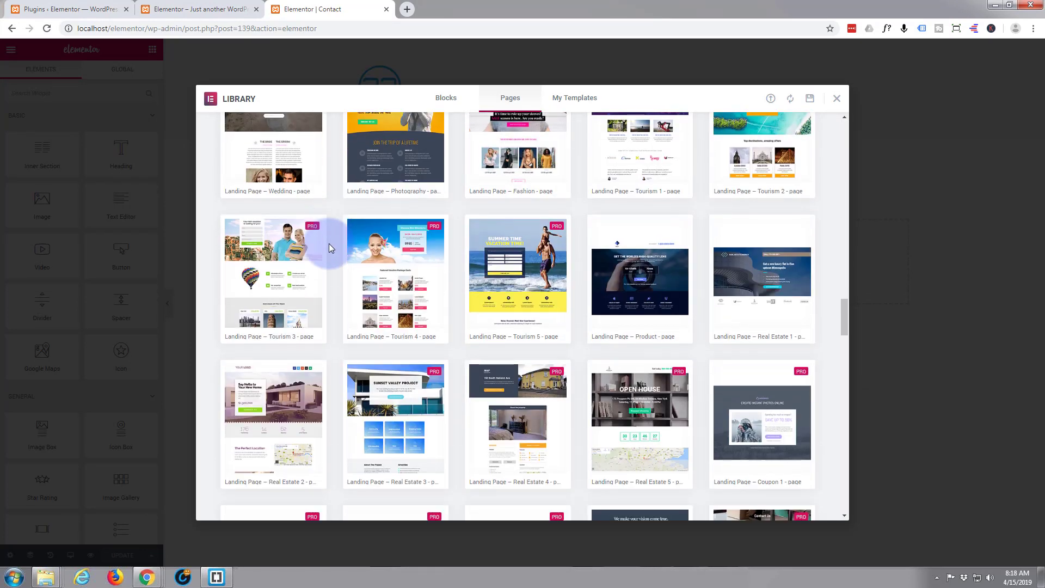
scroll(329, 243, "down", 8)
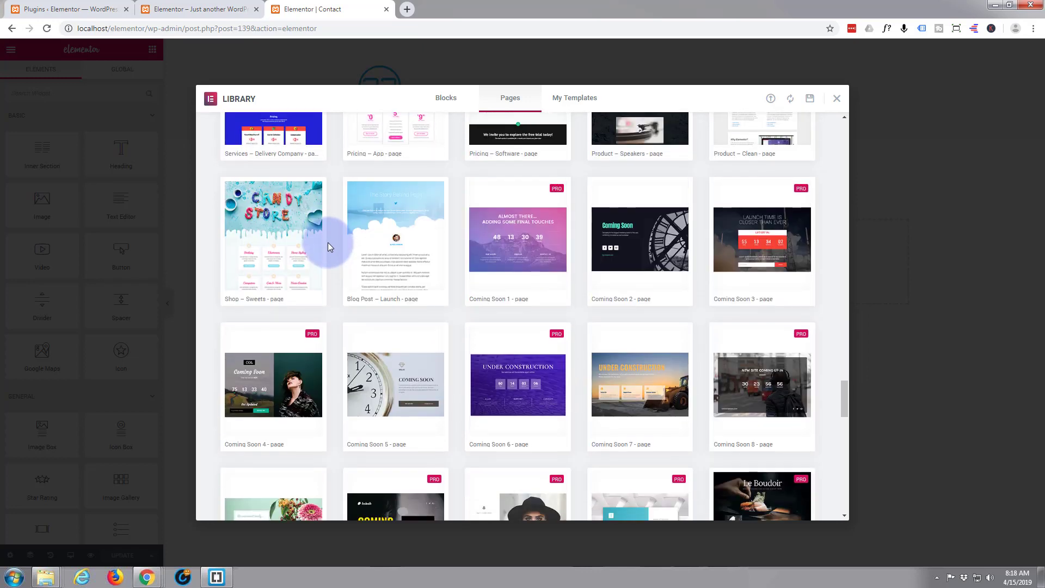
scroll(328, 246, "down", 2)
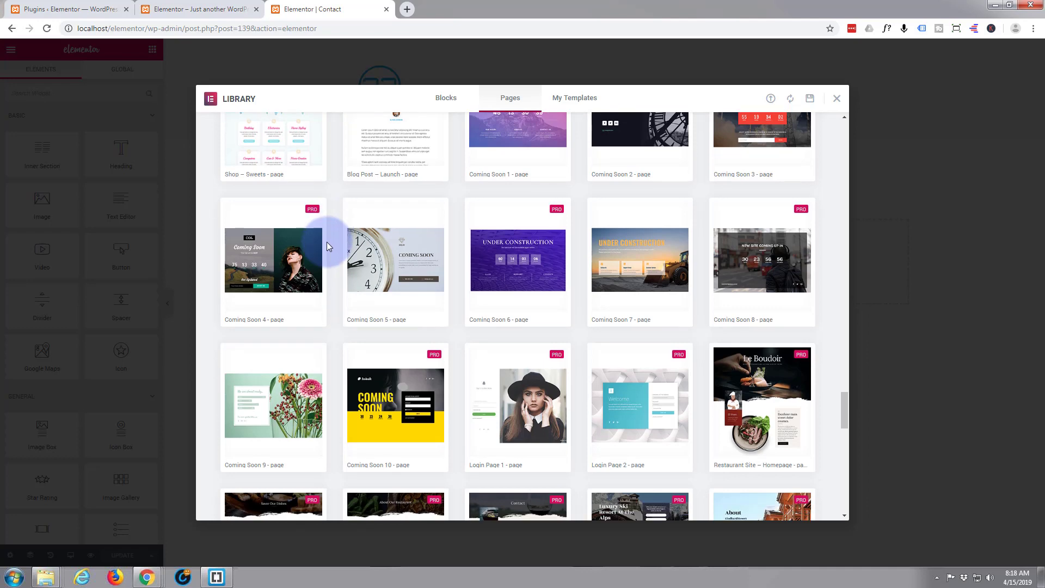
scroll(326, 241, "down", 5)
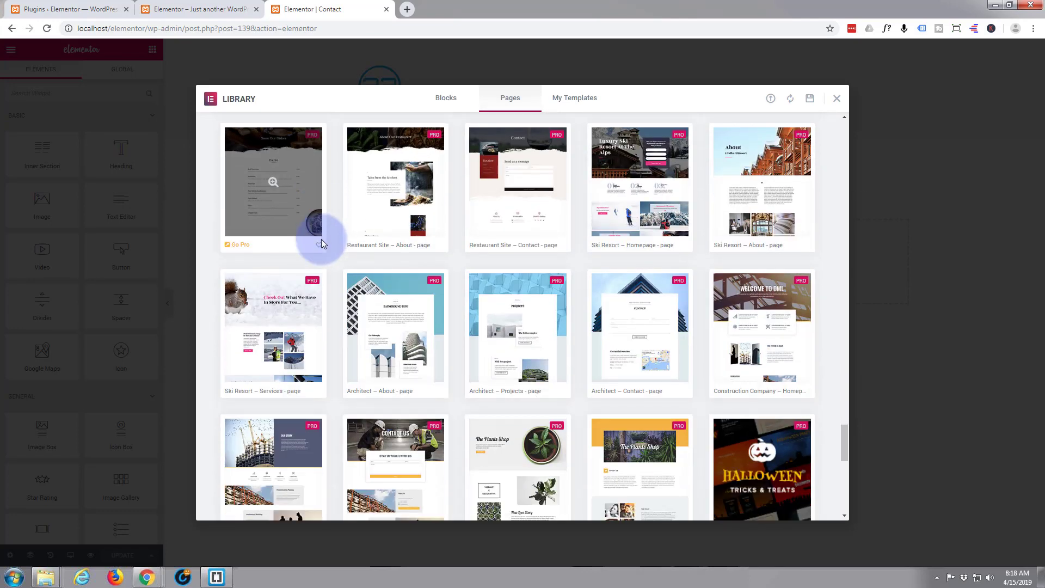
scroll(321, 243, "down", 1)
scroll(322, 244, "down", 4)
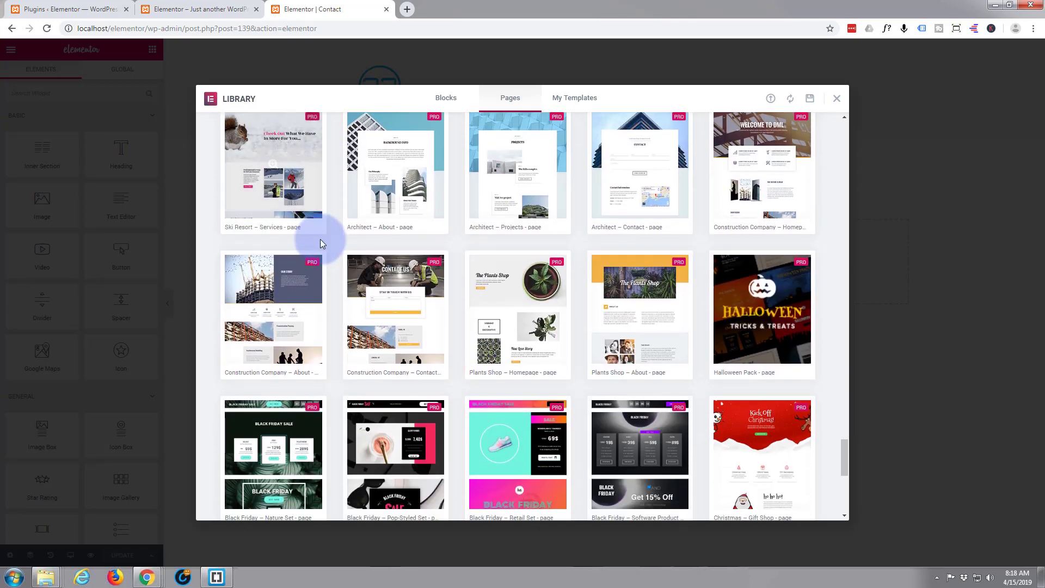
scroll(323, 244, "down", 1)
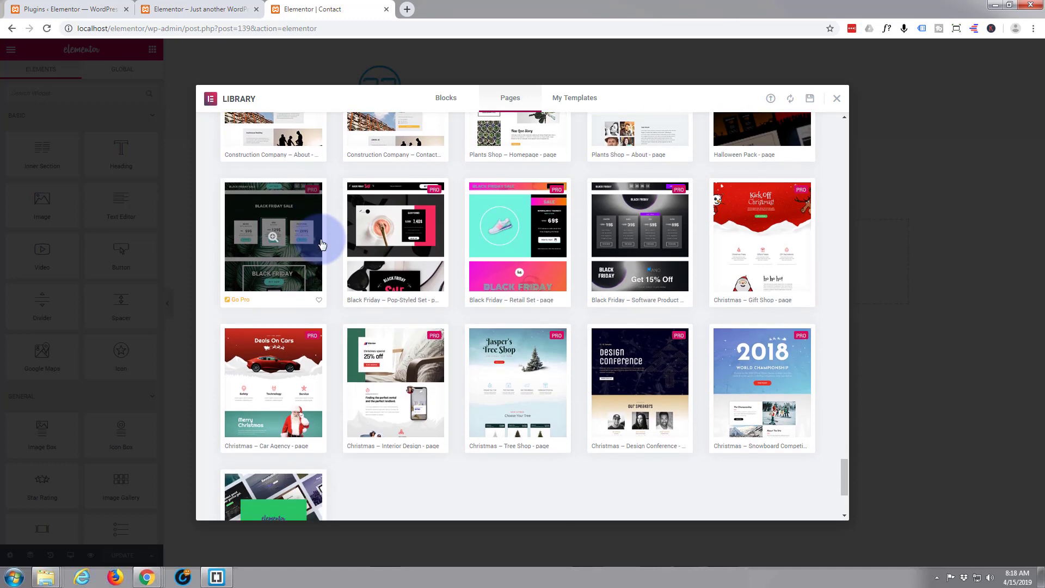
scroll(322, 243, "down", 2)
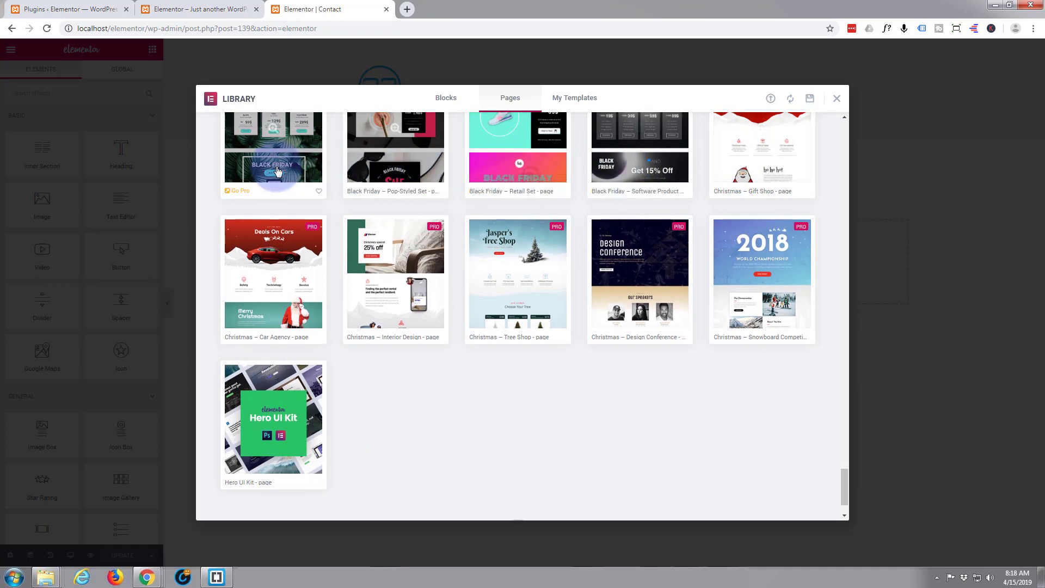
left_click(238, 482)
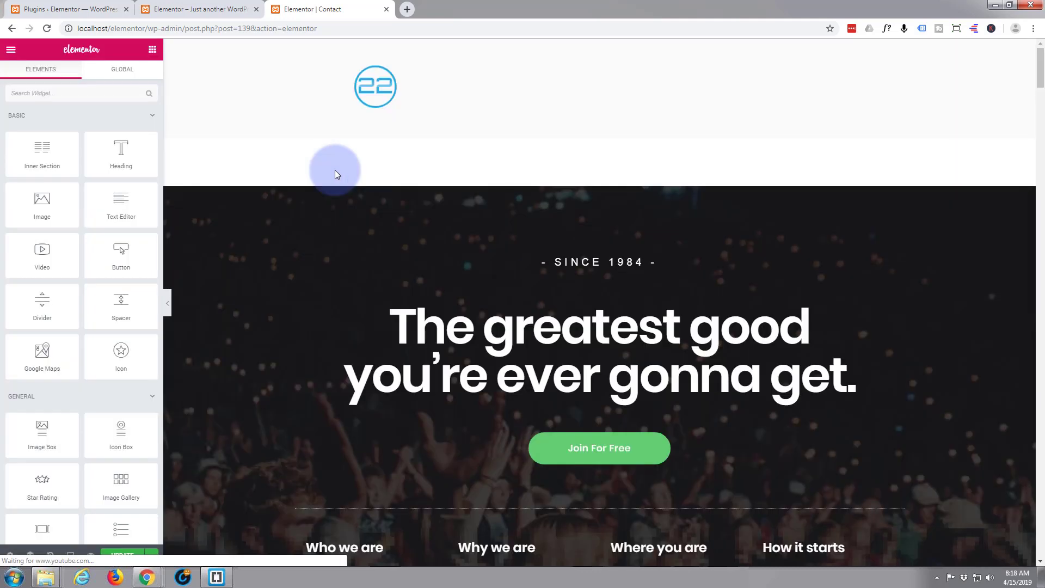
Check the inserted concert hero layout, then exit Elementor to the WordPress dashboard.
scroll(347, 199, "down", 15)
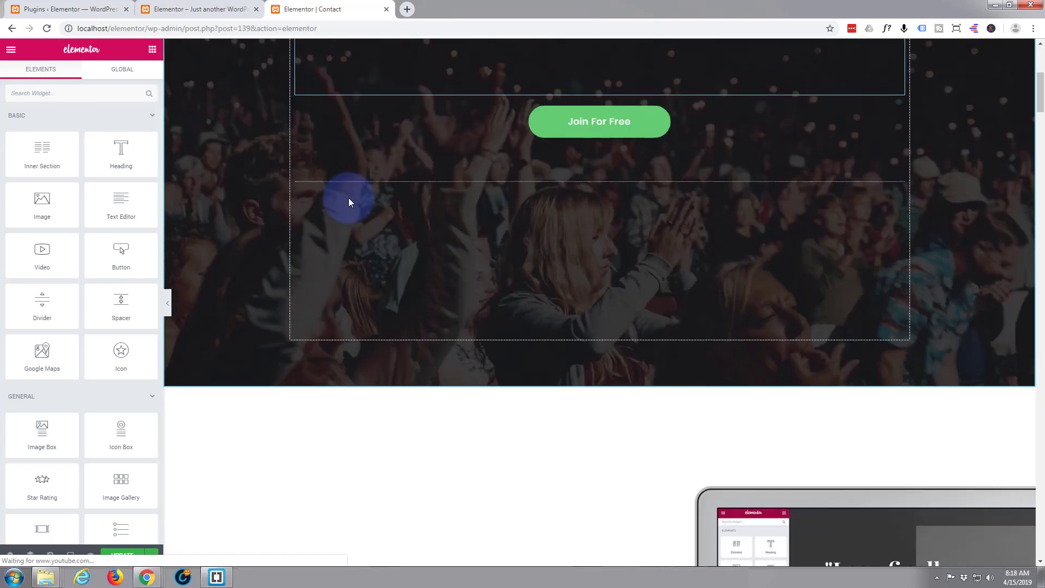
scroll(351, 198, "up", 12)
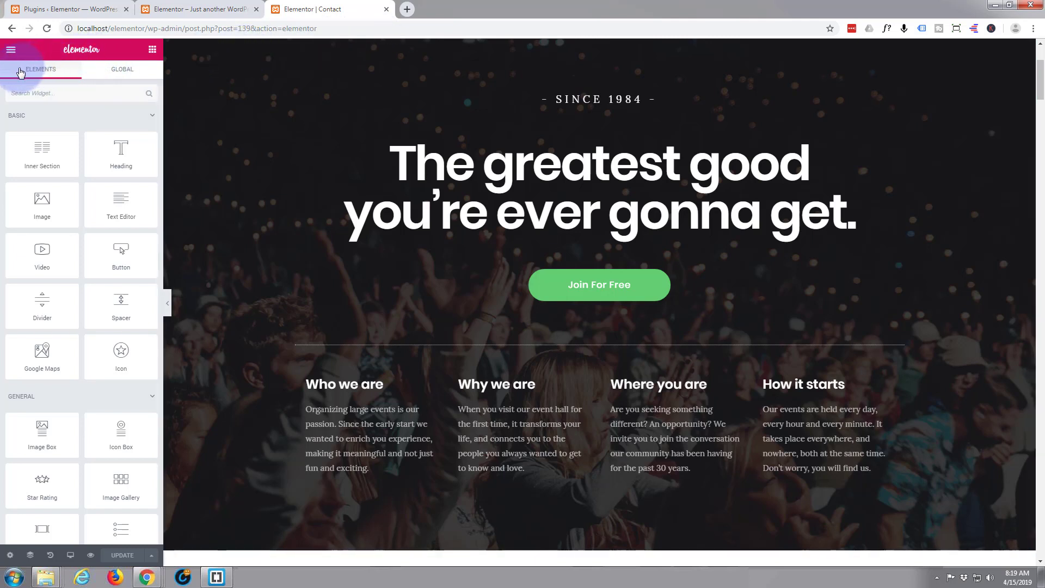
left_click(10, 51)
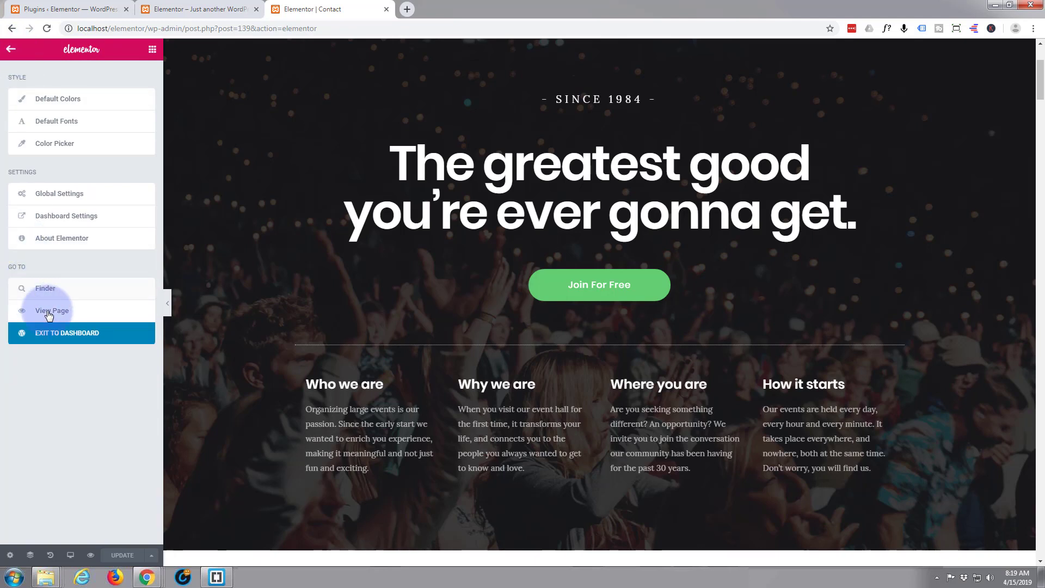
left_click(63, 336)
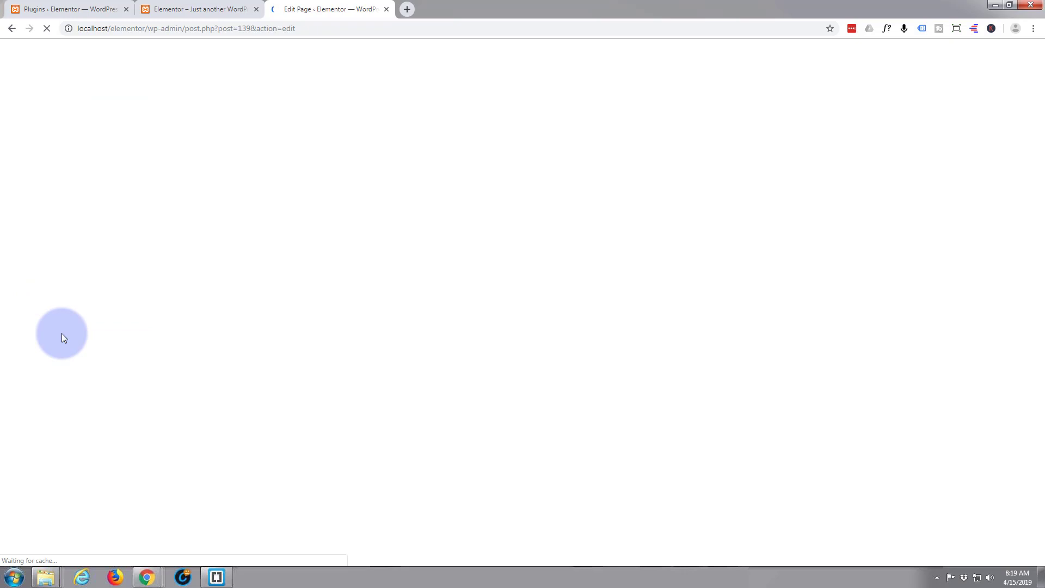
View the live front page with the 22 logo in a new tab, then return to the editor tab.
mouse_move(40, 51)
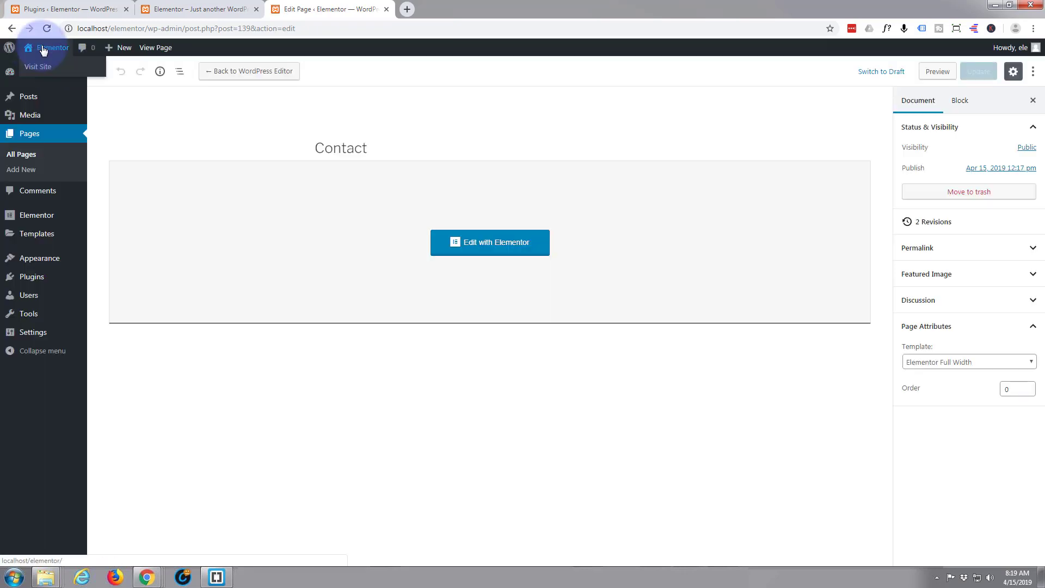
middle_click(34, 73)
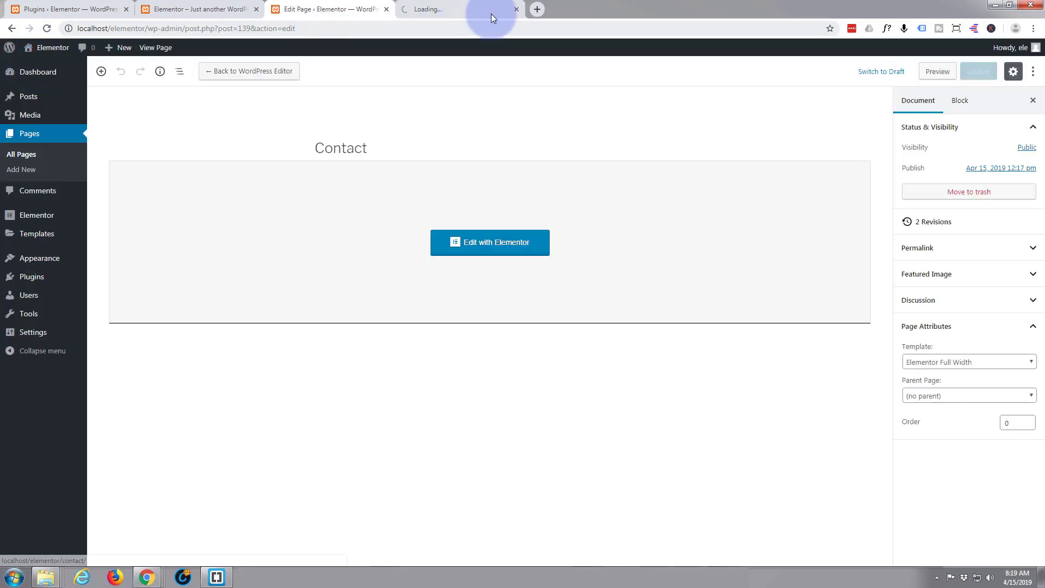
left_click(464, 10)
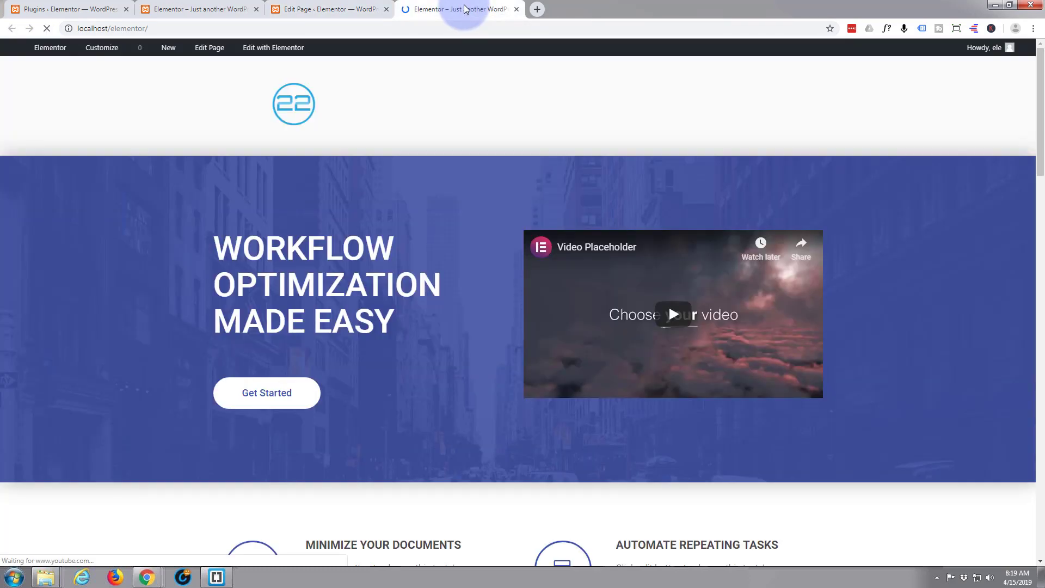
scroll(451, 193, "down", 9)
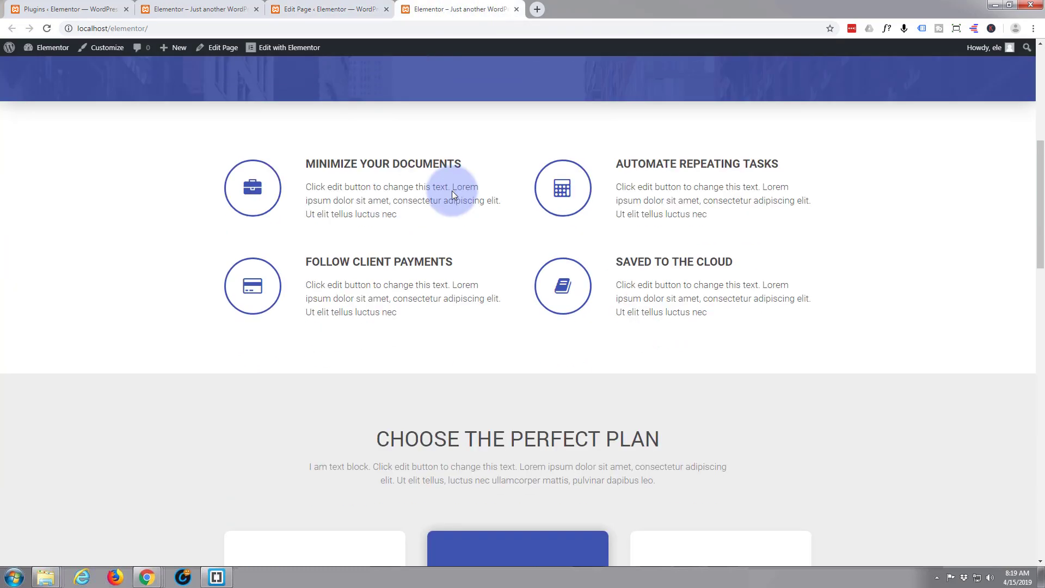
scroll(450, 192, "up", 3)
scroll(450, 191, "up", 7)
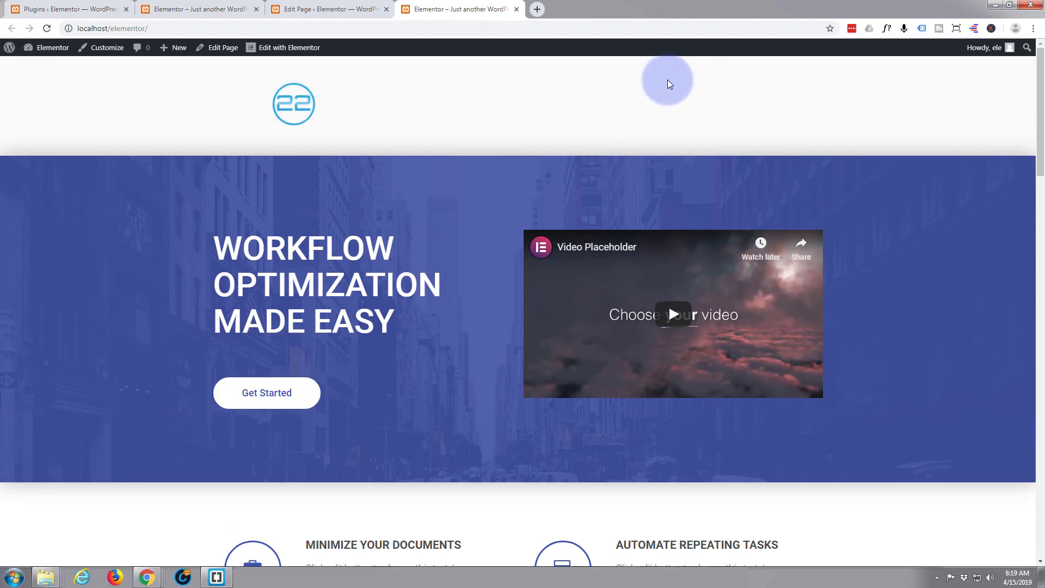
left_click(333, 10)
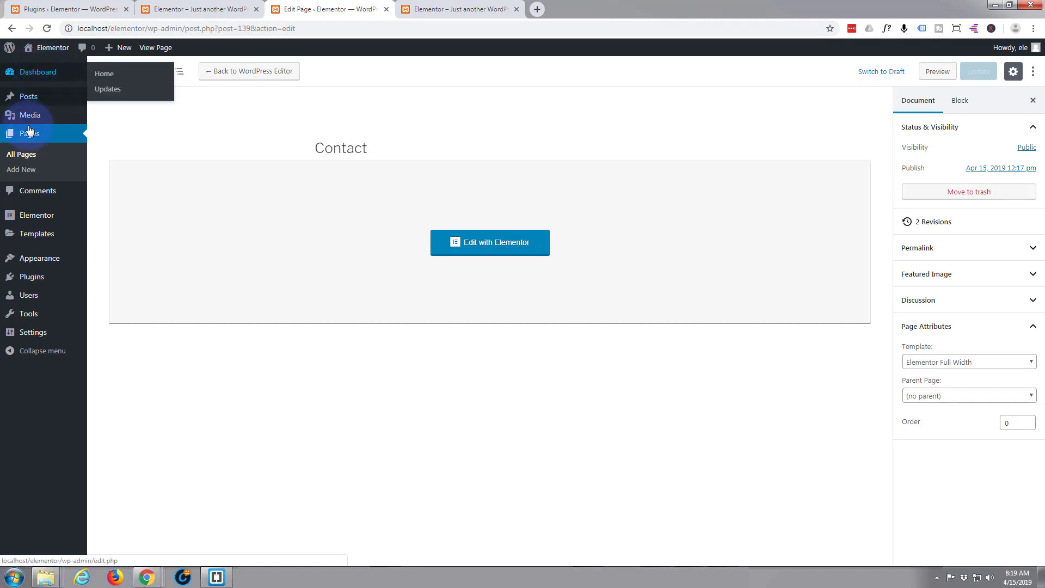
Under Appearance > Menus, tick the Contact, Portfolio and About pages for the main menu.
mouse_move(31, 264)
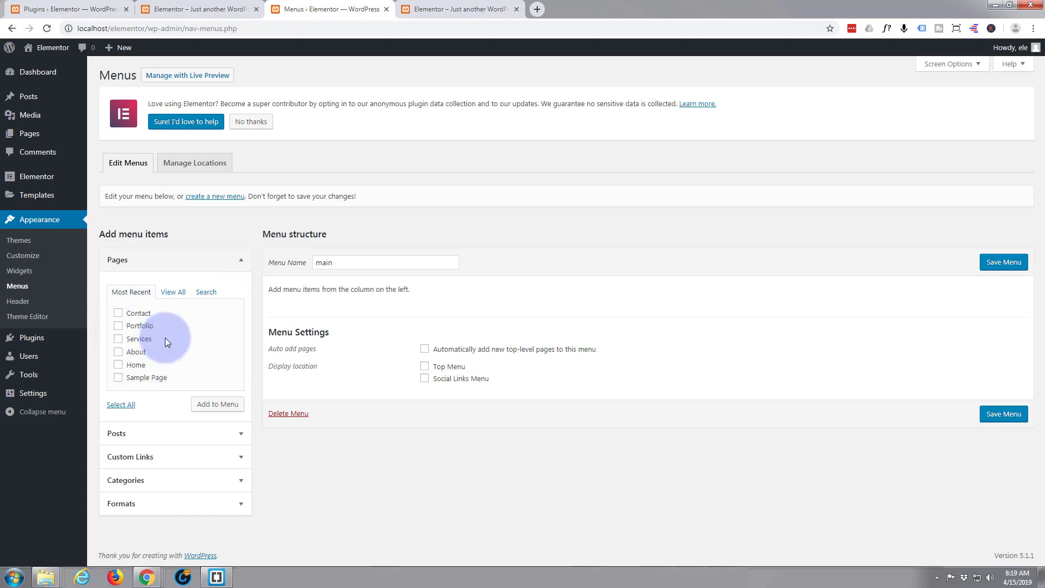
left_click(118, 312)
left_click(118, 326)
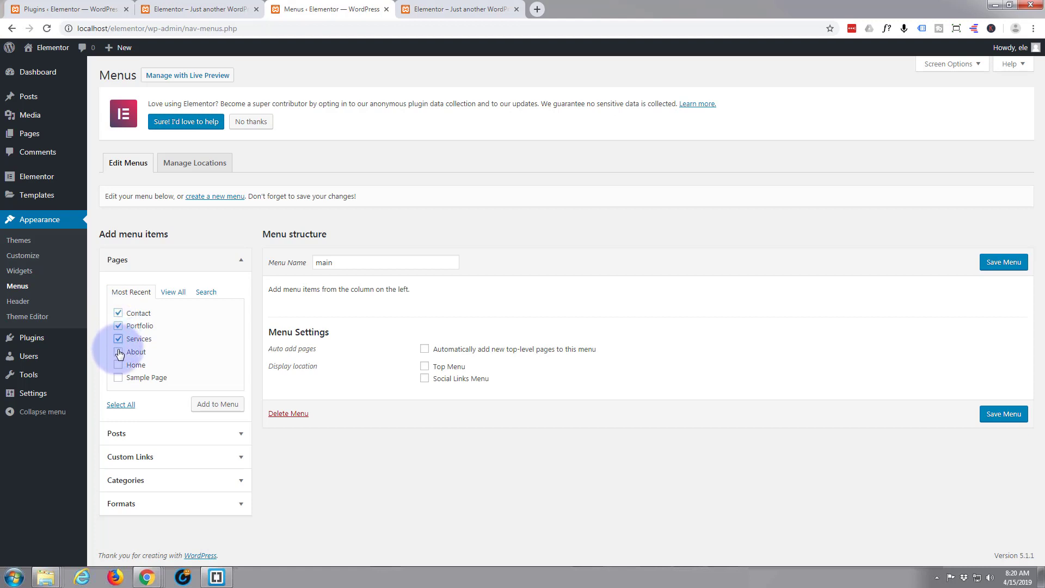
left_click(118, 352)
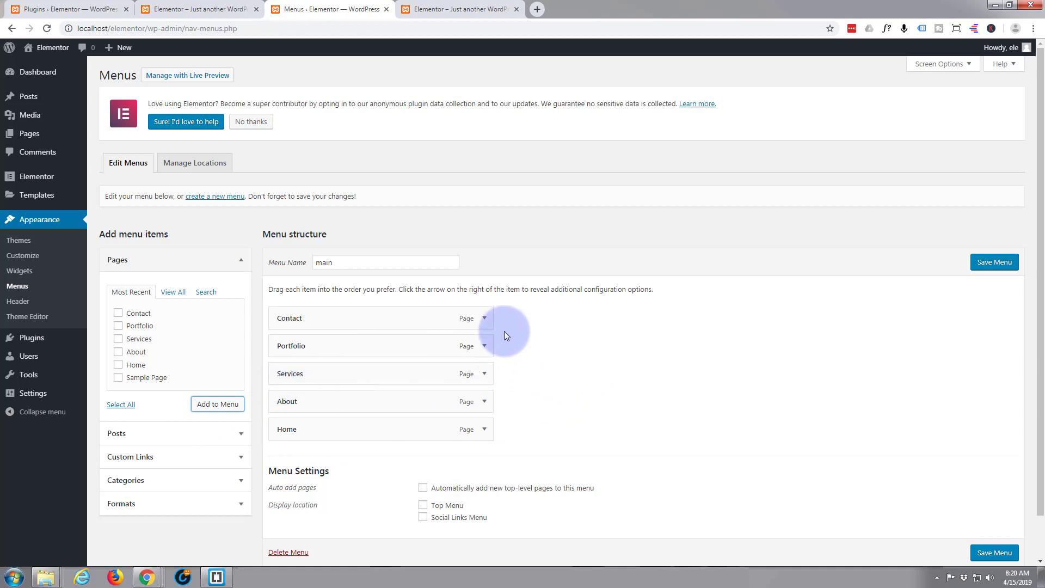
Drag Home to the top of the main menu and About directly beneath it.
left_click_drag(306, 420, 287, 430)
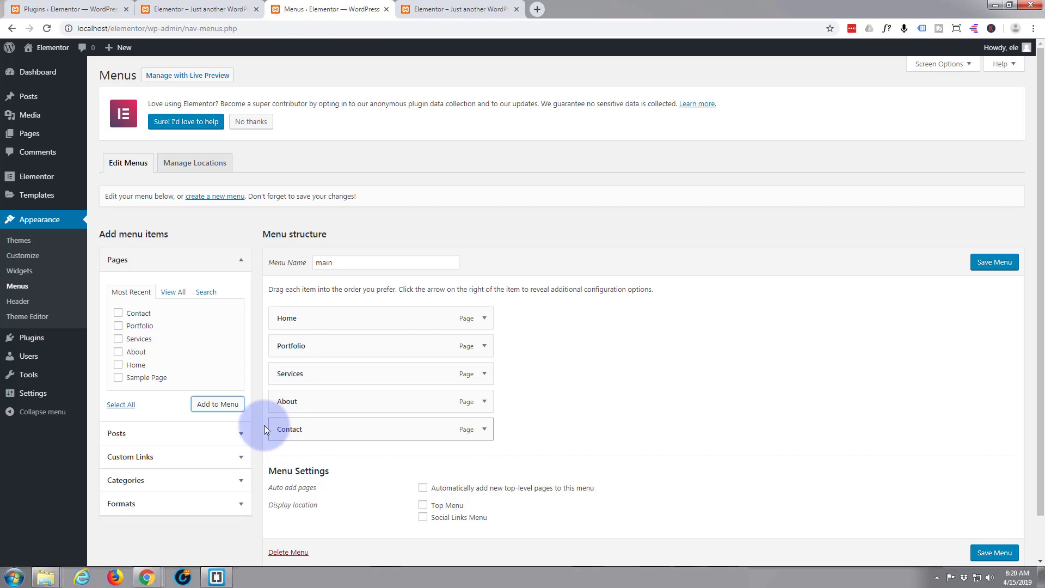
mouse_move(294, 399)
left_mouse_down()
mouse_move(293, 338)
mouse_move(303, 341)
mouse_move(304, 400)
left_mouse_up()
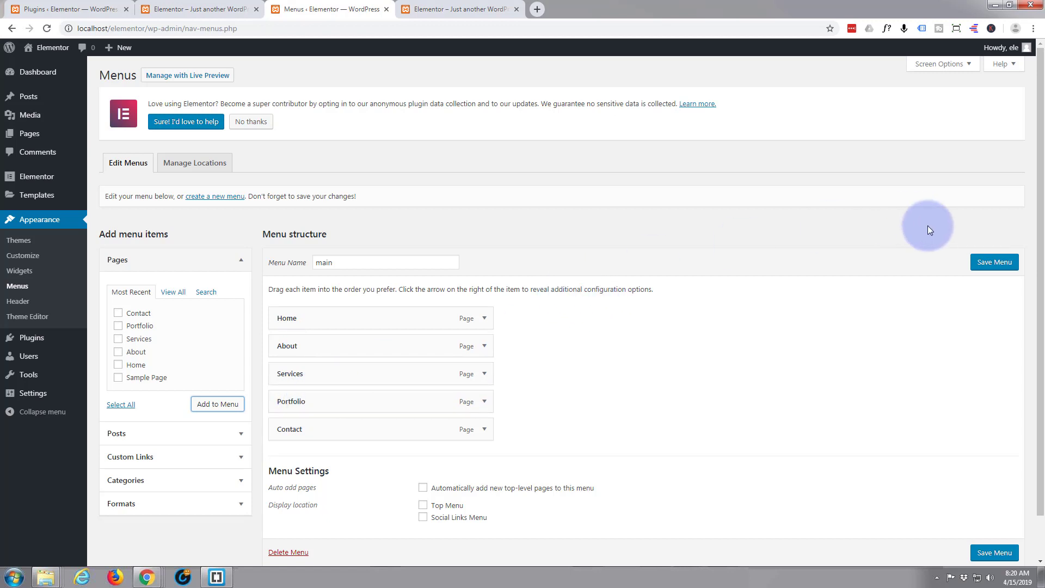
Save the main menu and assign it to the Top Menu location in the Customizer.
left_click(993, 264)
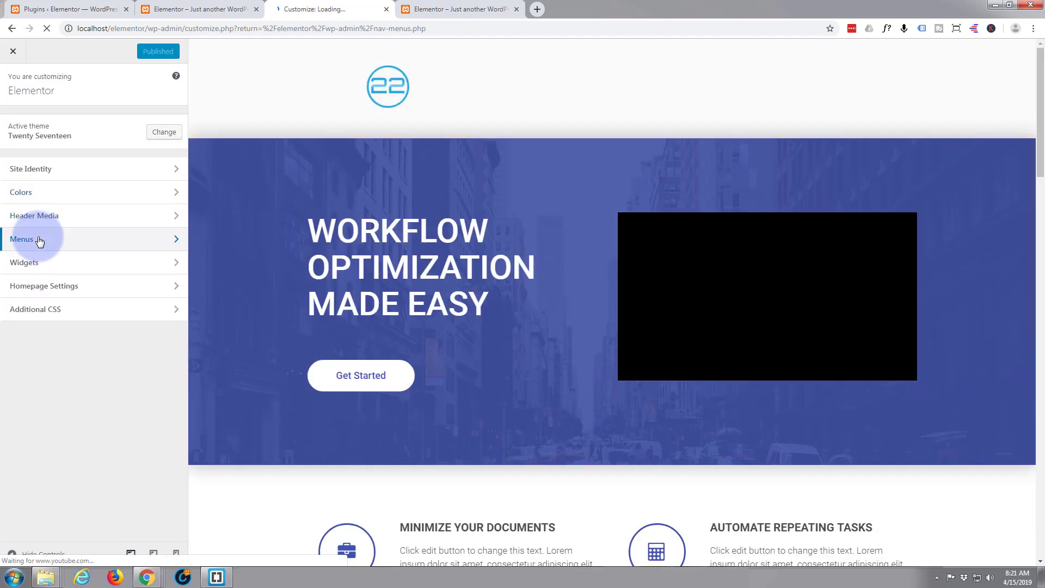
left_click(92, 247)
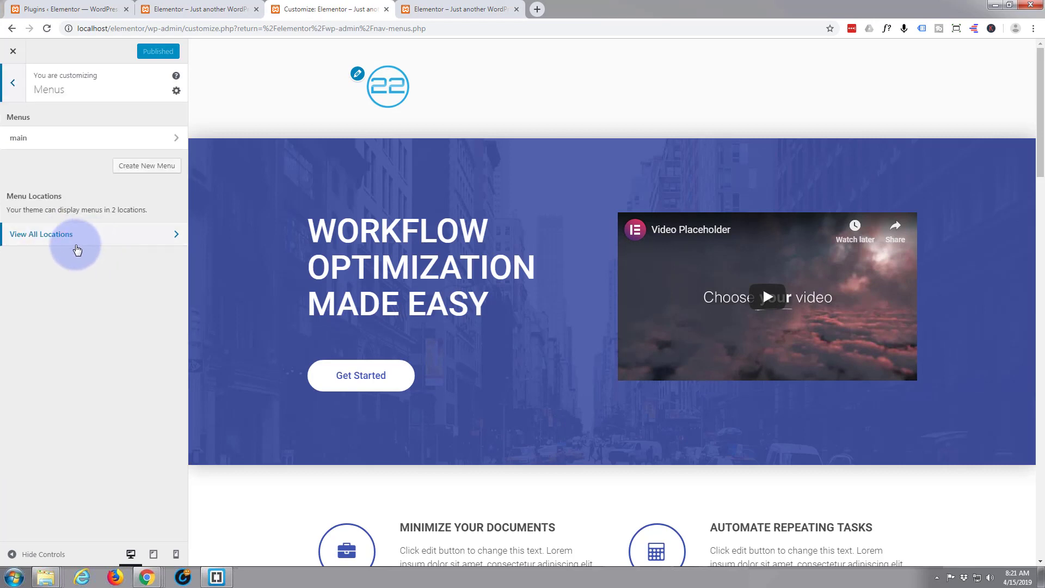
left_click(172, 240)
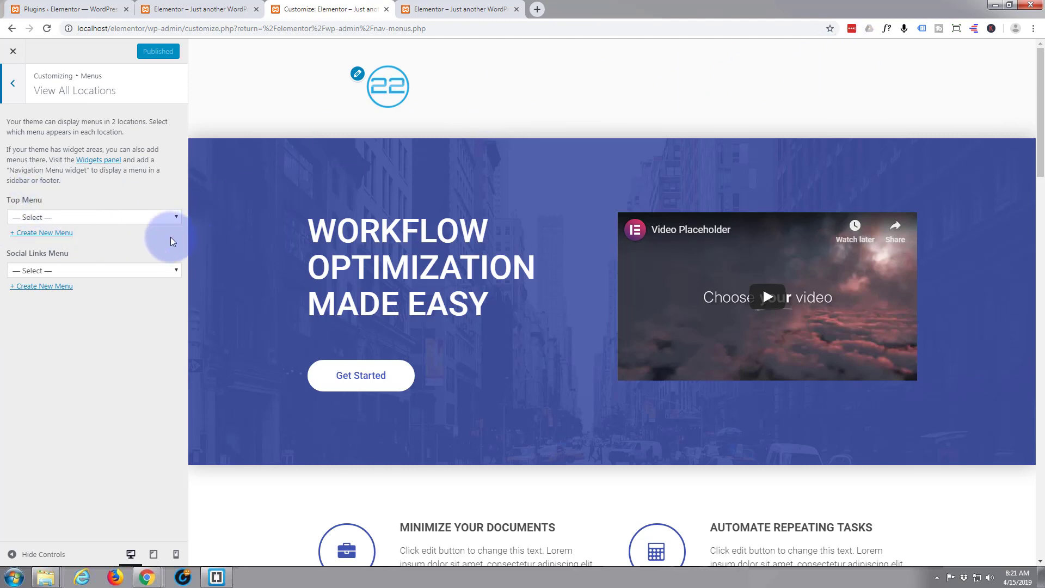
left_click(175, 218)
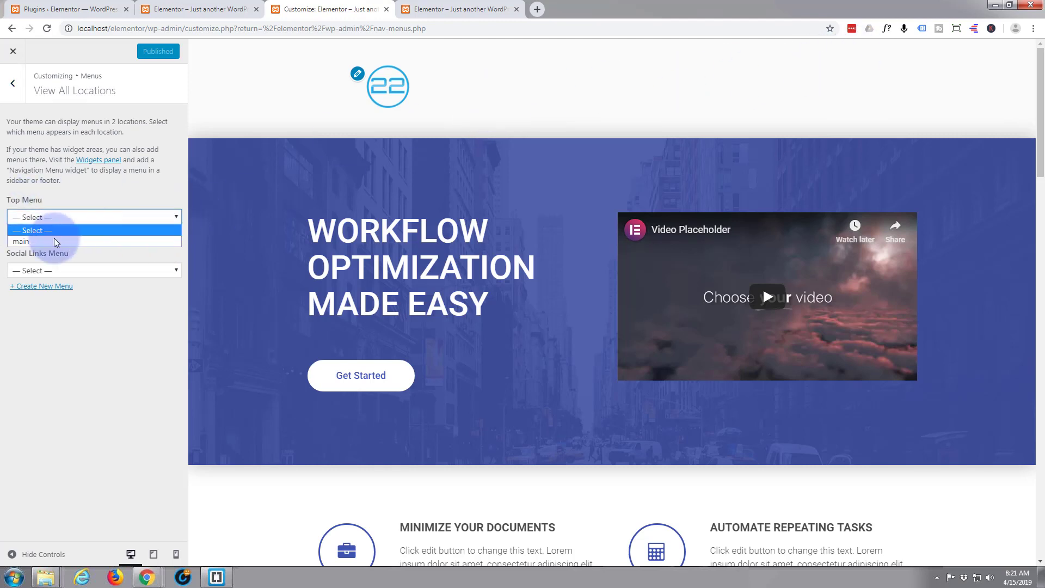
left_click(30, 240)
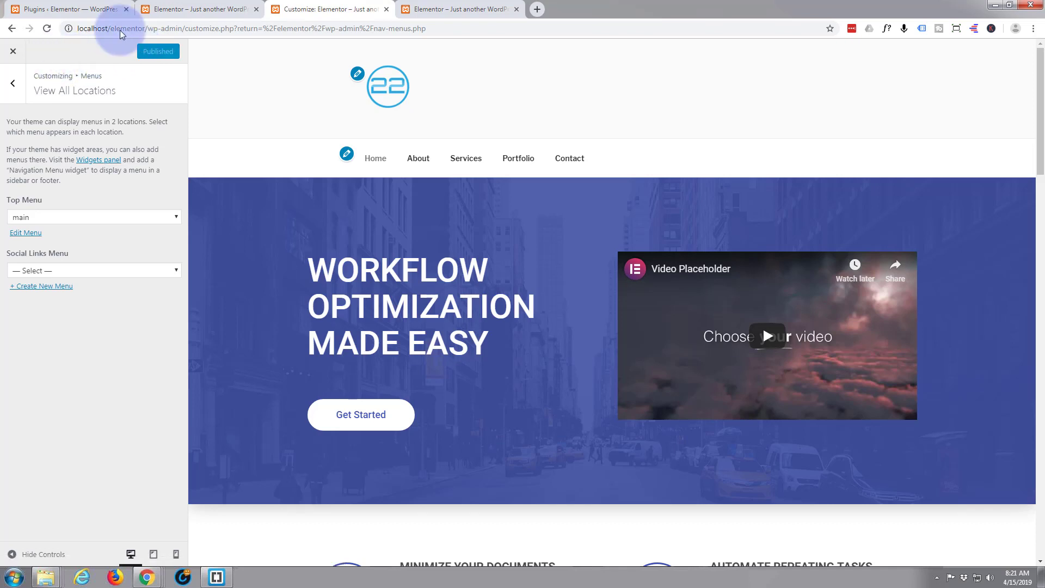
Switch to the live site tab and scroll its home page.
left_click(444, 9)
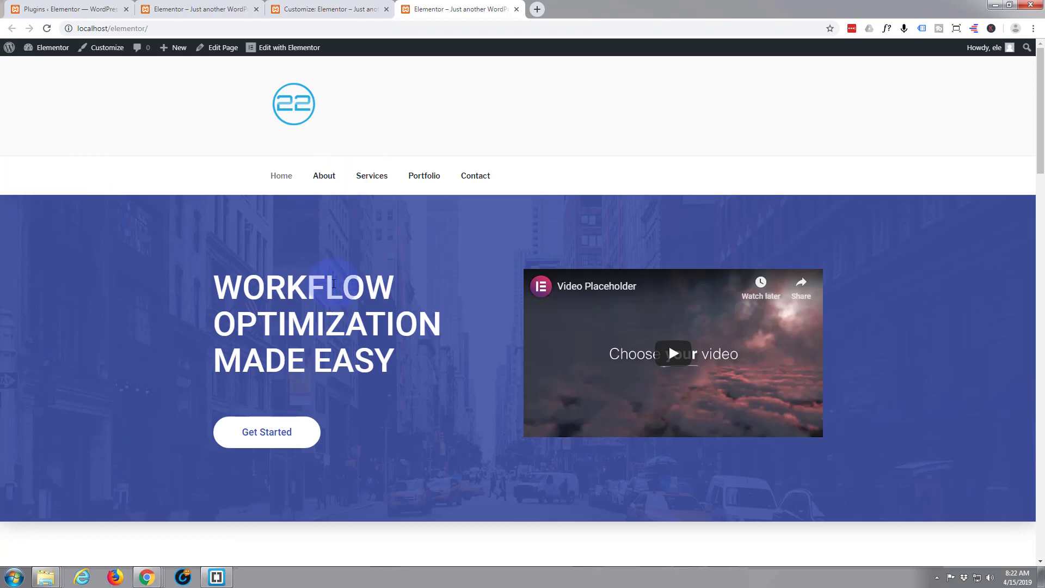
scroll(399, 268, "down", 10)
scroll(396, 266, "up", 10)
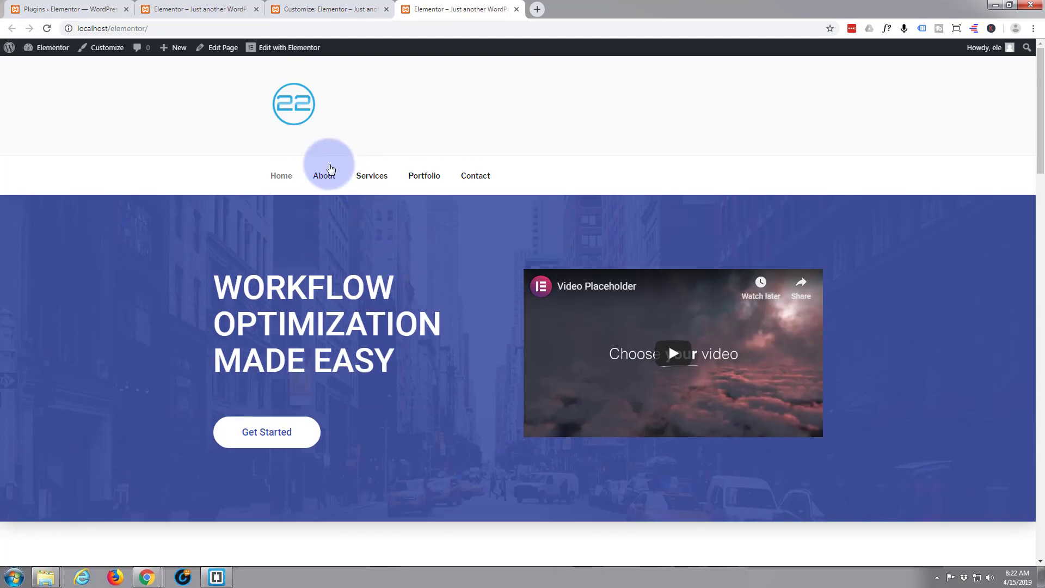
Open the About page from the new top navigation and scroll through its sections.
left_click(327, 175)
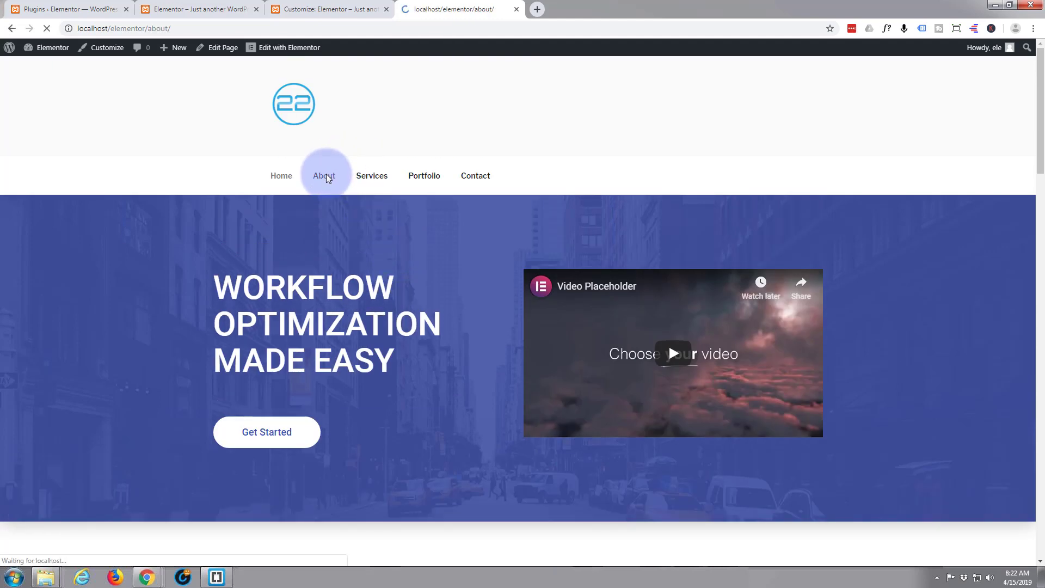
scroll(311, 231, "down", 4)
scroll(312, 229, "down", 15)
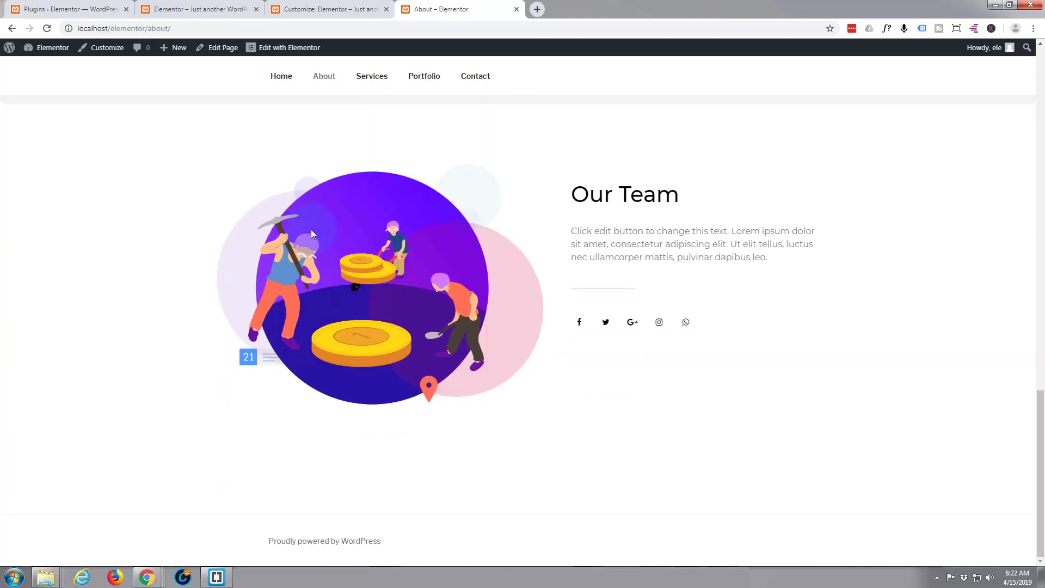
scroll(311, 230, "up", 10)
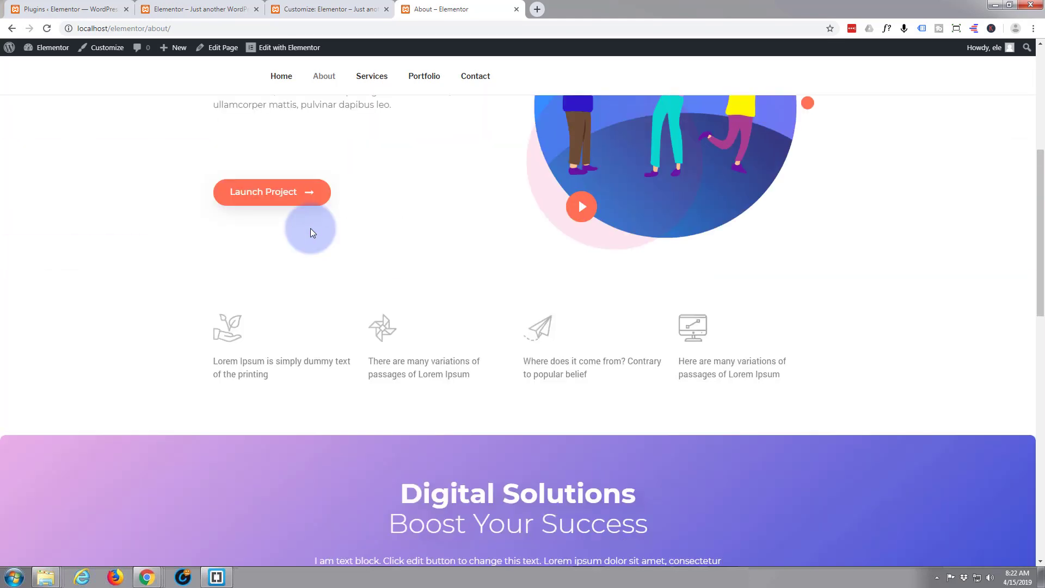
scroll(312, 229, "up", 6)
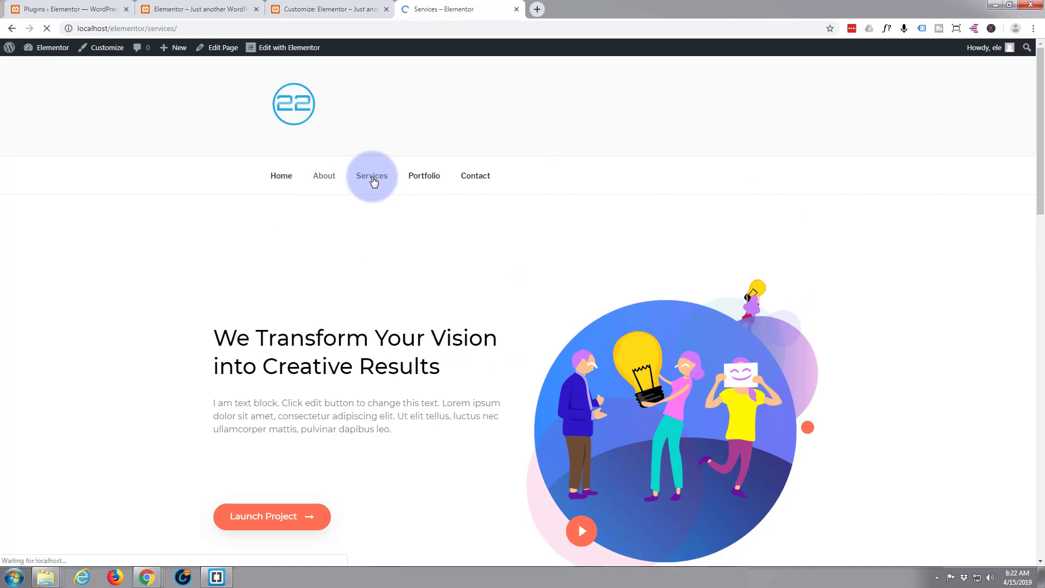
scroll(364, 207, "down", 12)
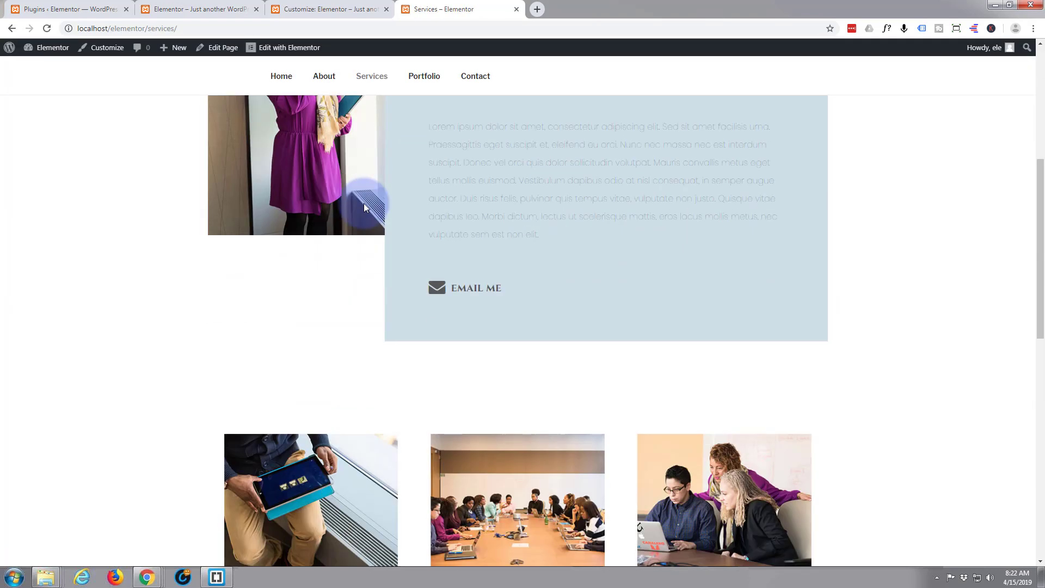
scroll(364, 209, "down", 4)
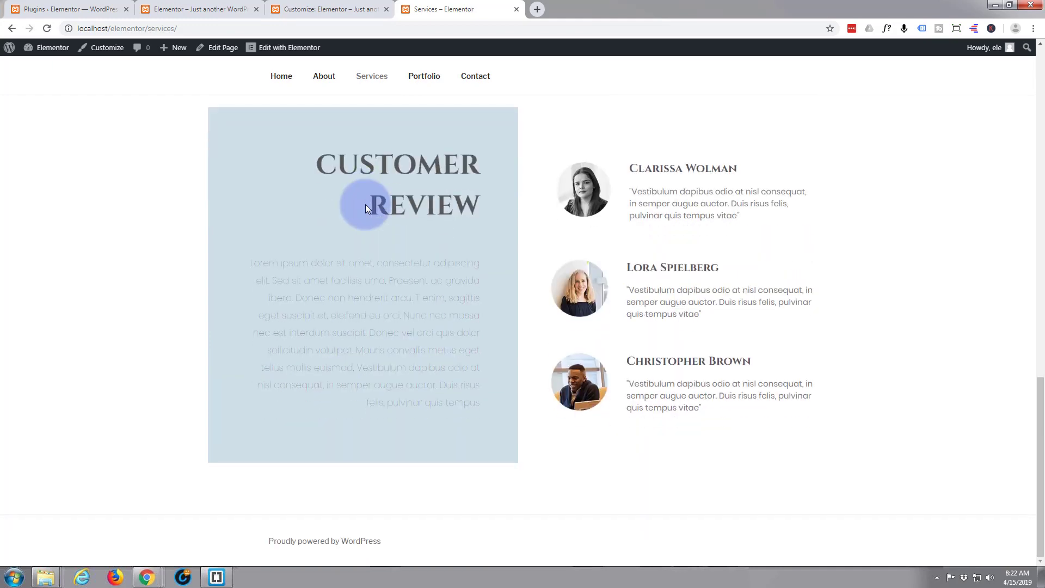
scroll(366, 210, "up", 3)
scroll(365, 205, "up", 10)
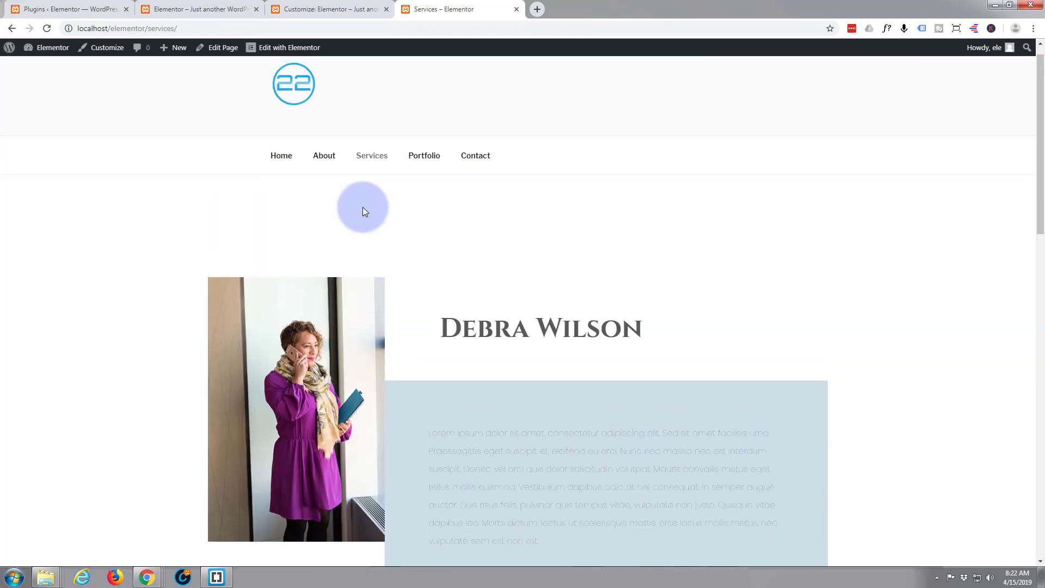
scroll(364, 211, "up", 1)
Open the Portfolio page from the menu and scroll through its BikeTour sections.
left_click(426, 177)
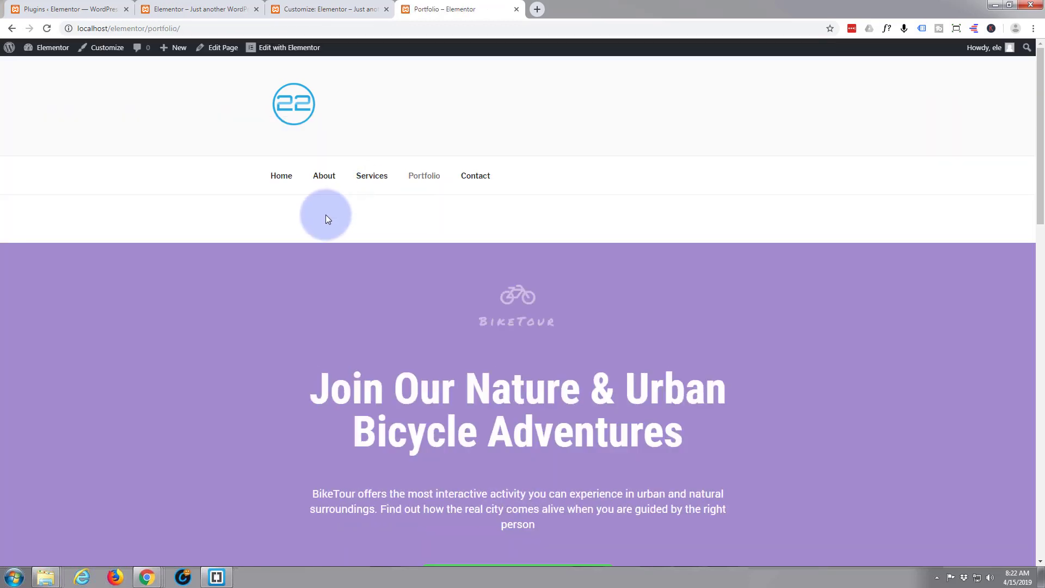
scroll(325, 215, "down", 10)
scroll(328, 217, "down", 8)
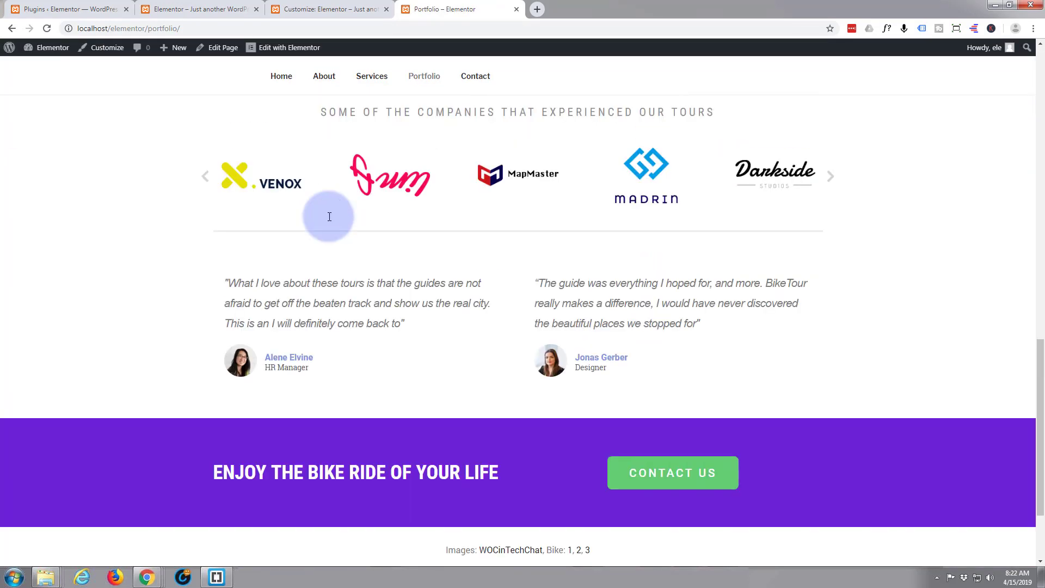
scroll(328, 217, "up", 15)
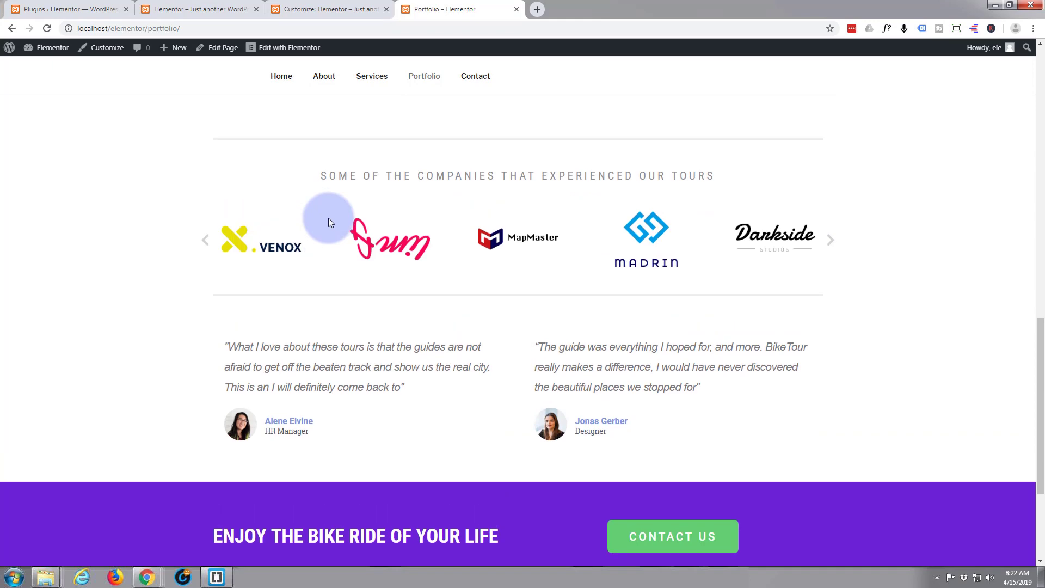
scroll(328, 218, "up", 5)
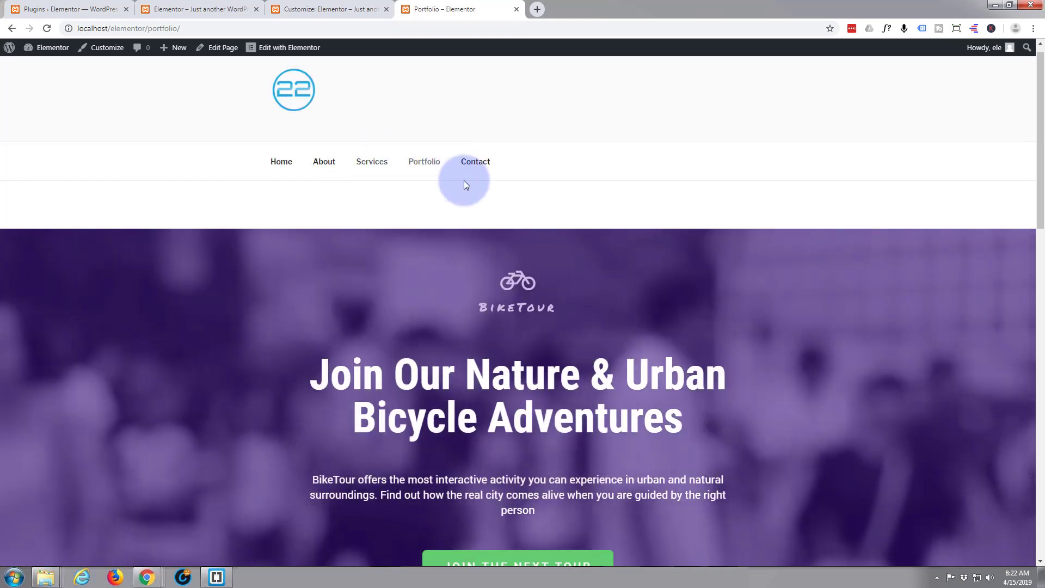
Open the Contact page from the menu and scroll through its concert layout.
left_click(476, 163)
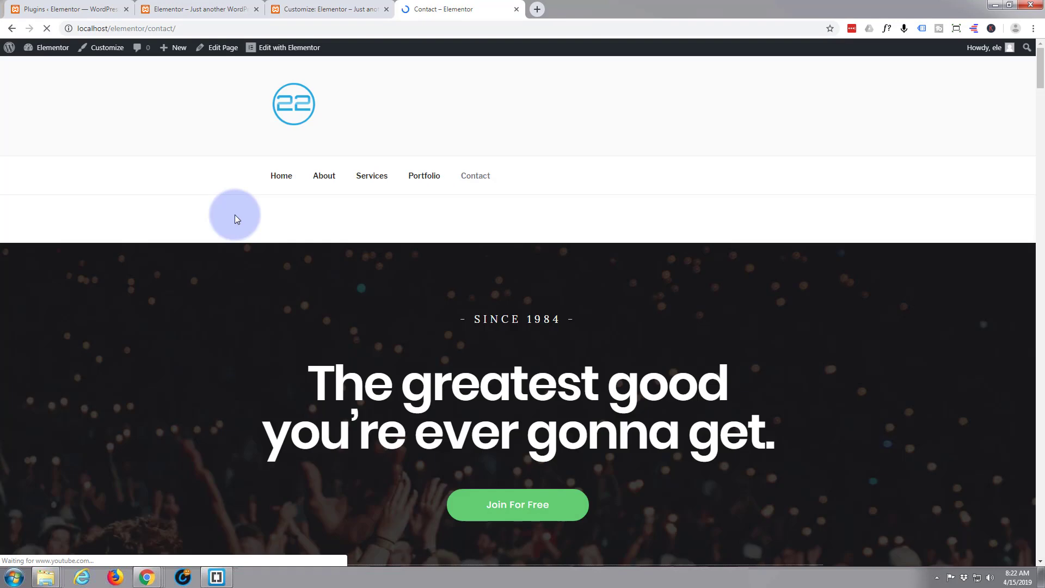
scroll(249, 218, "down", 2)
scroll(251, 220, "down", 18)
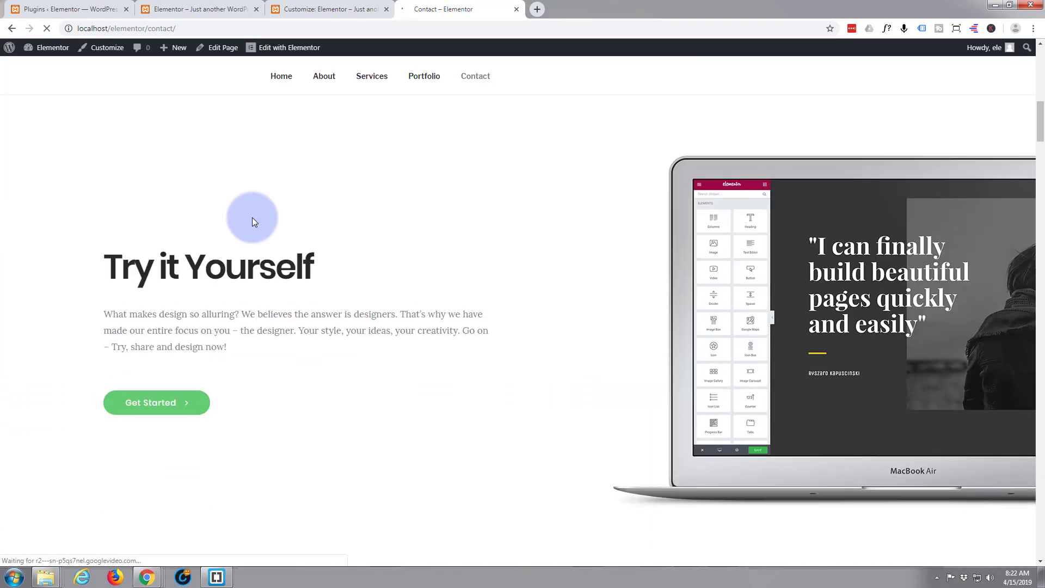
scroll(252, 218, "down", 14)
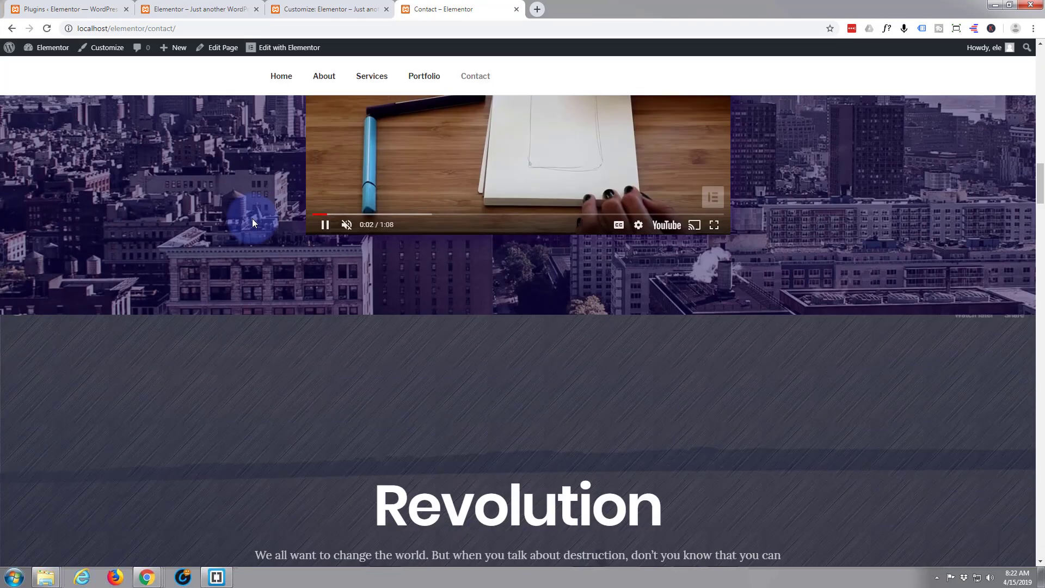
scroll(252, 219, "down", 12)
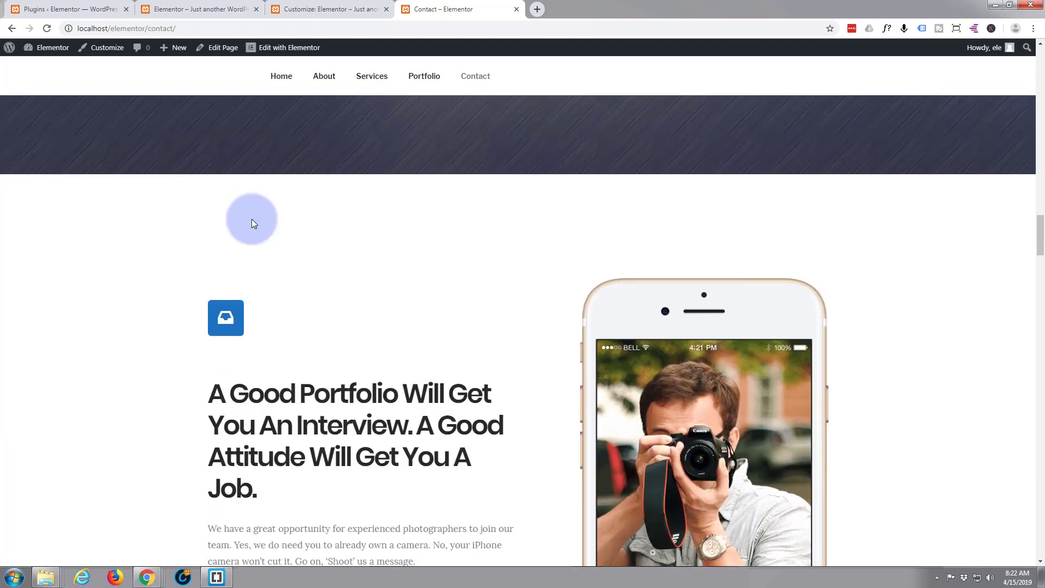
scroll(250, 220, "down", 6)
scroll(250, 220, "up", 5)
scroll(249, 220, "up", 12)
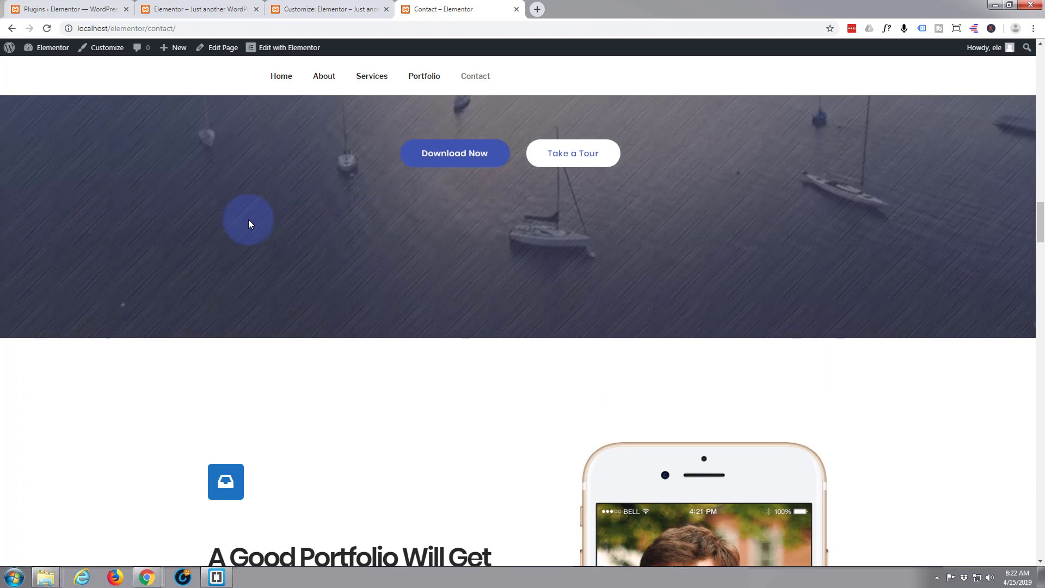
scroll(246, 221, "up", 15)
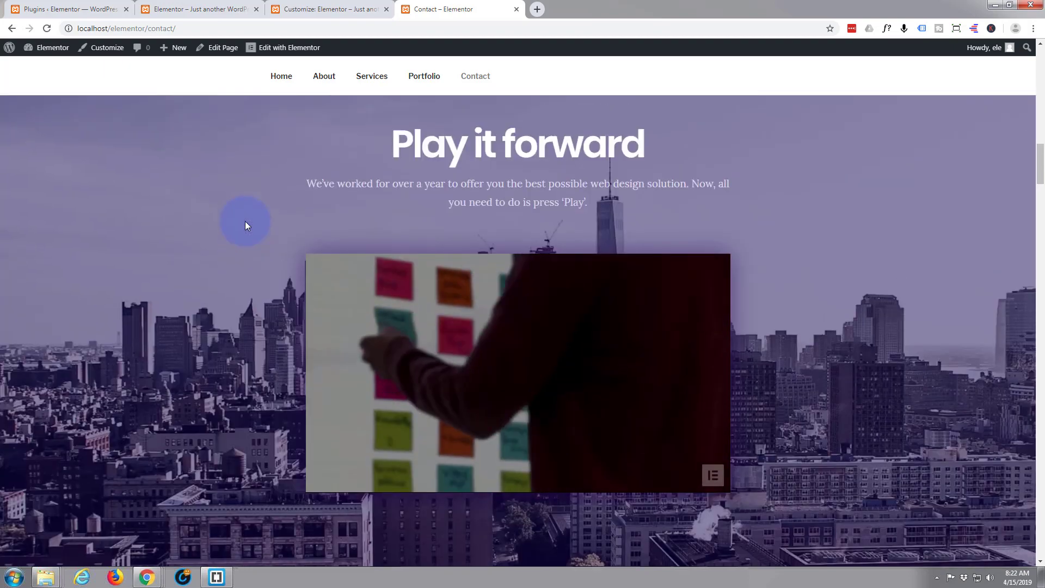
scroll(245, 220, "up", 15)
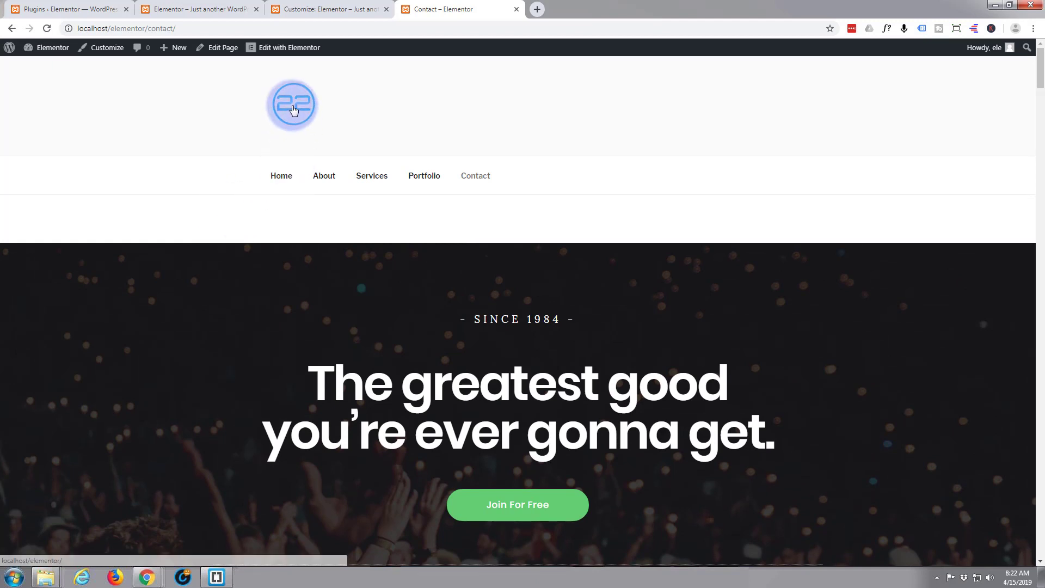
Return home via the '22' logo and scroll through the Workflow Optimization page.
left_click(293, 110)
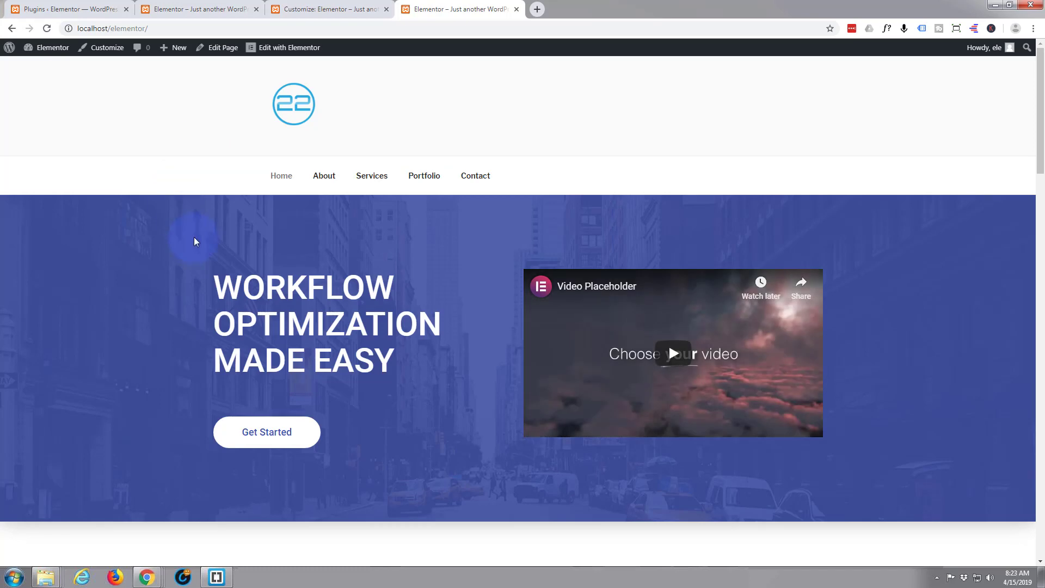
scroll(196, 237, "down", 10)
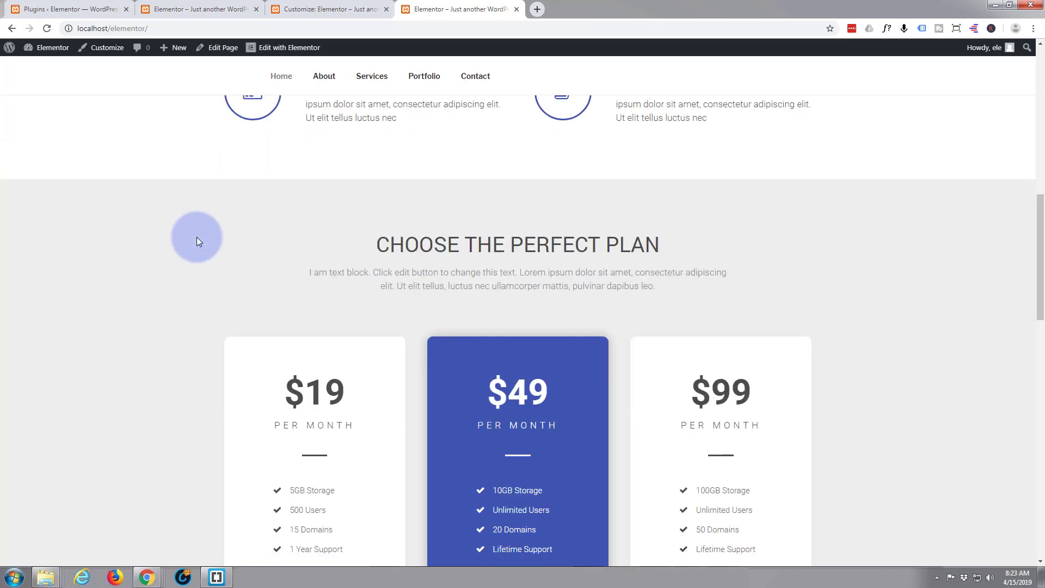
scroll(197, 240, "down", 14)
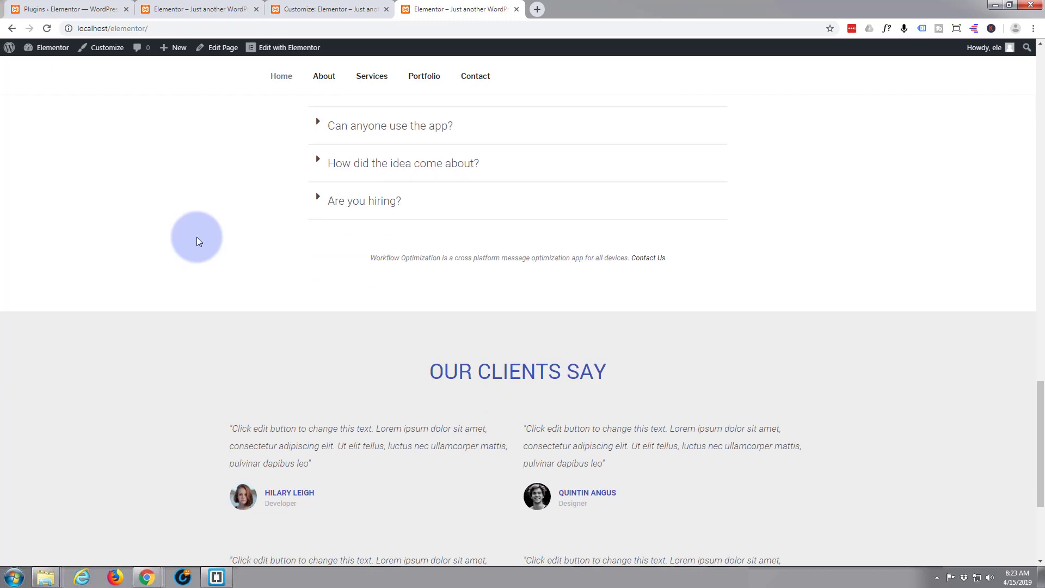
scroll(197, 241, "down", 4)
scroll(191, 243, "up", 6)
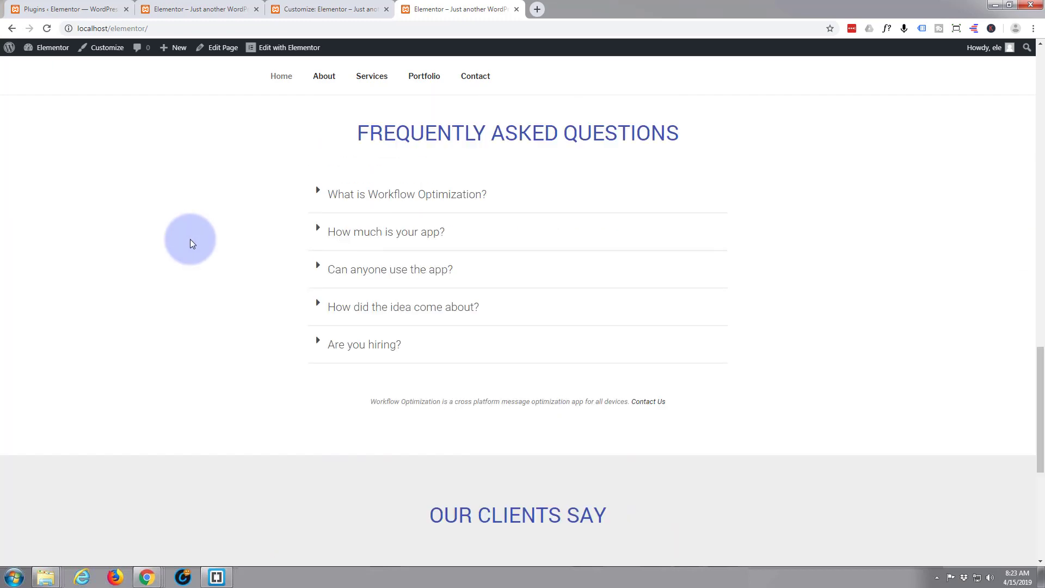
scroll(191, 243, "up", 14)
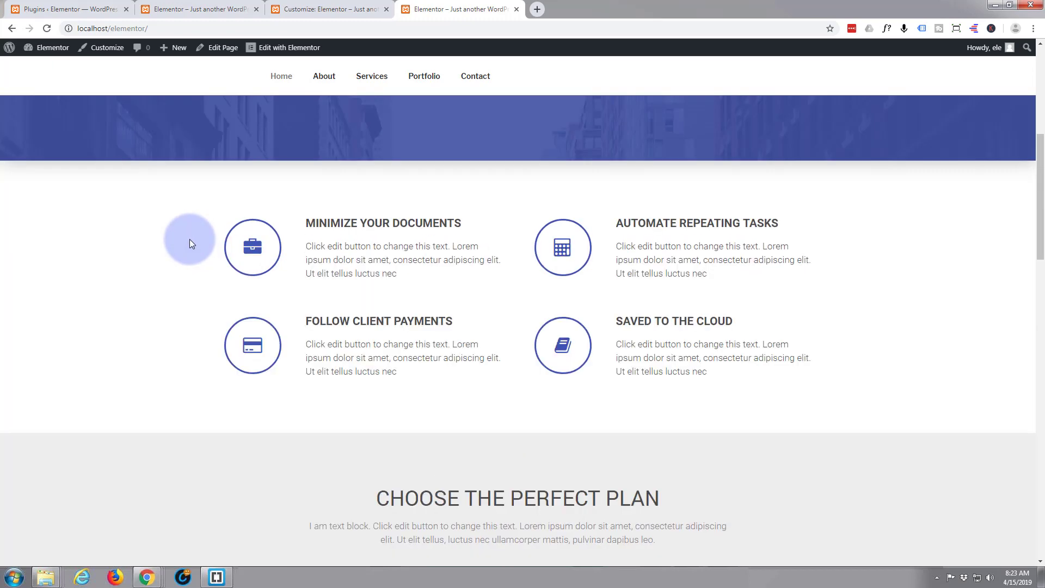
scroll(189, 244, "up", 6)
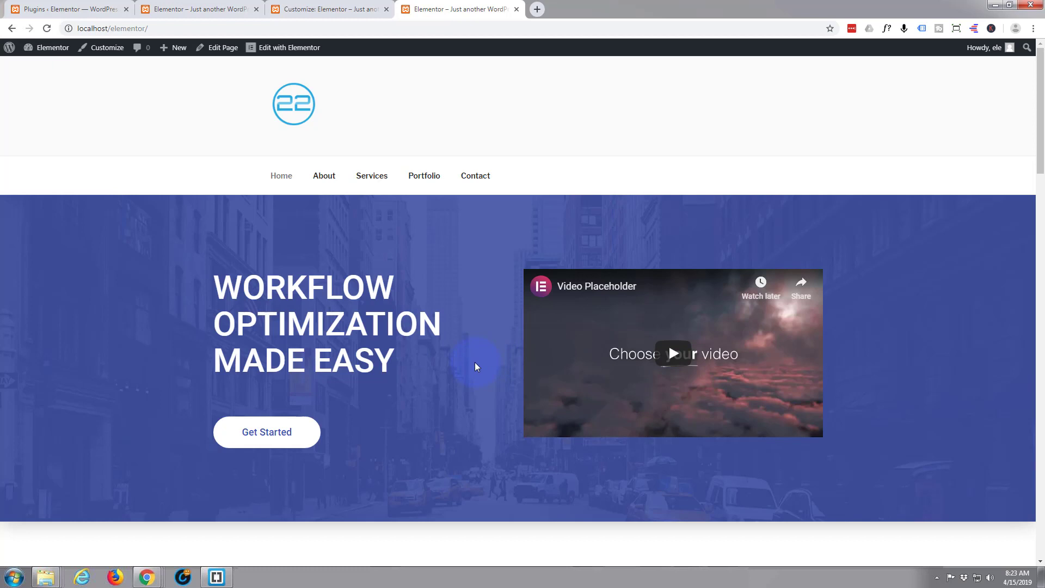
scroll(471, 361, "down", 1)
scroll(463, 362, "up", 1)
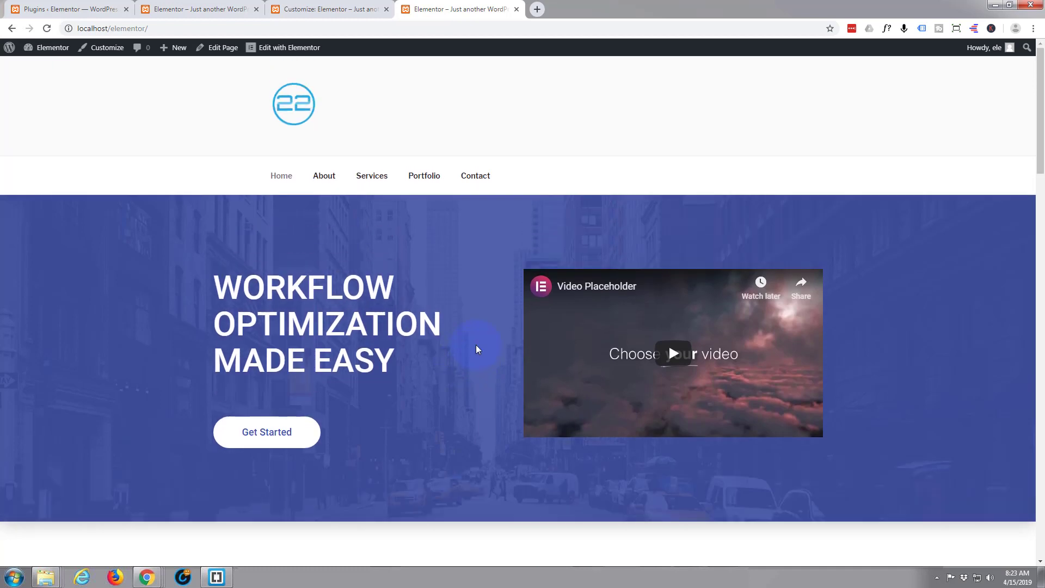